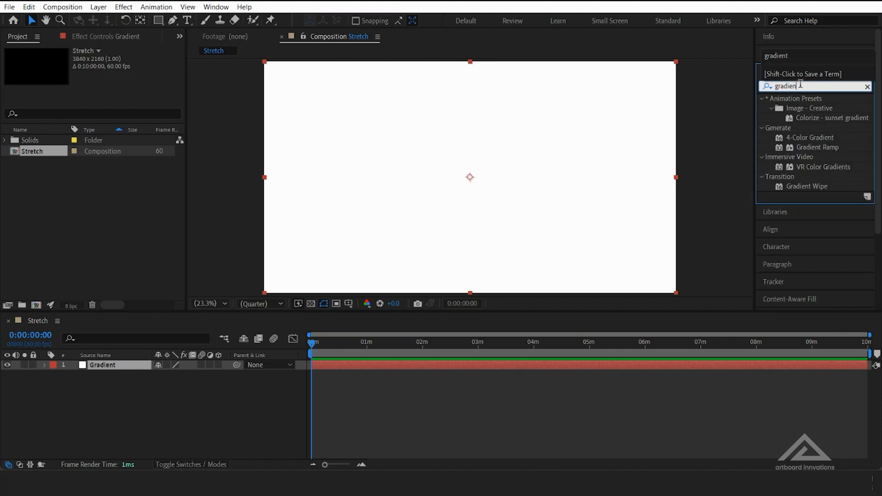
Apply the 4-Color Gradient effect to the Gradient layer and set Color 1 to a soft orange-yellow
double_click(809, 138)
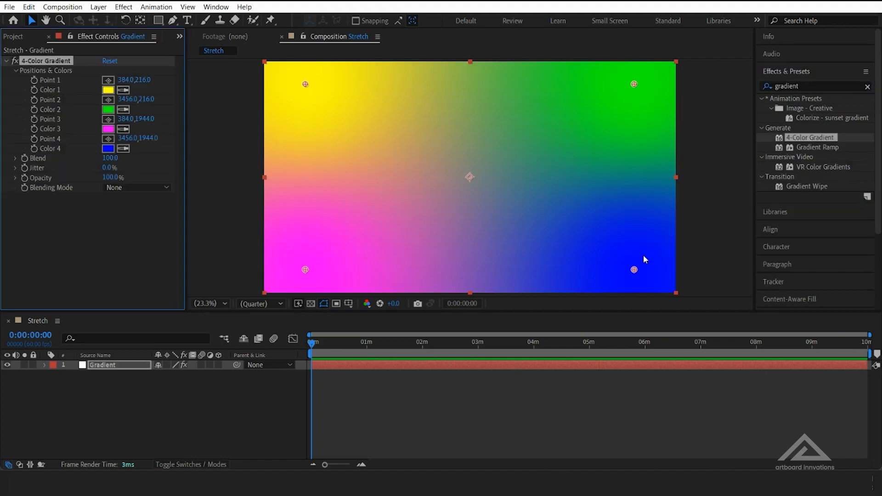
left_click(108, 90)
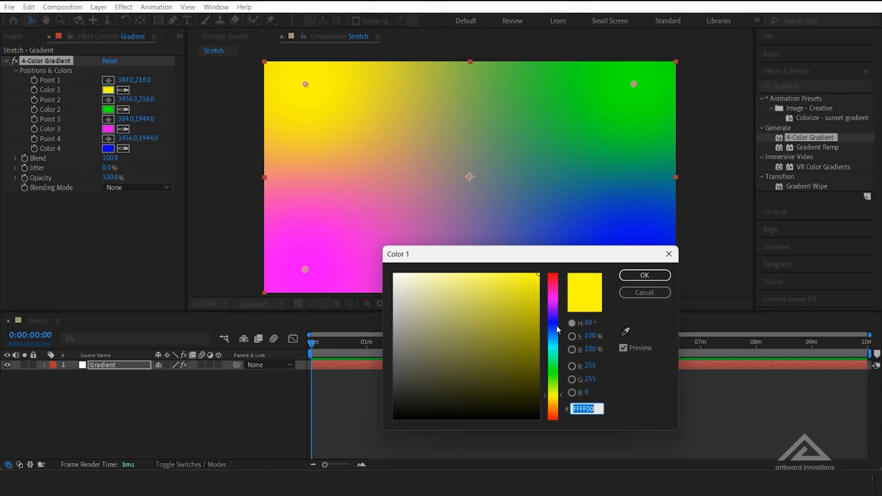
left_click_drag(554, 397, 556, 404)
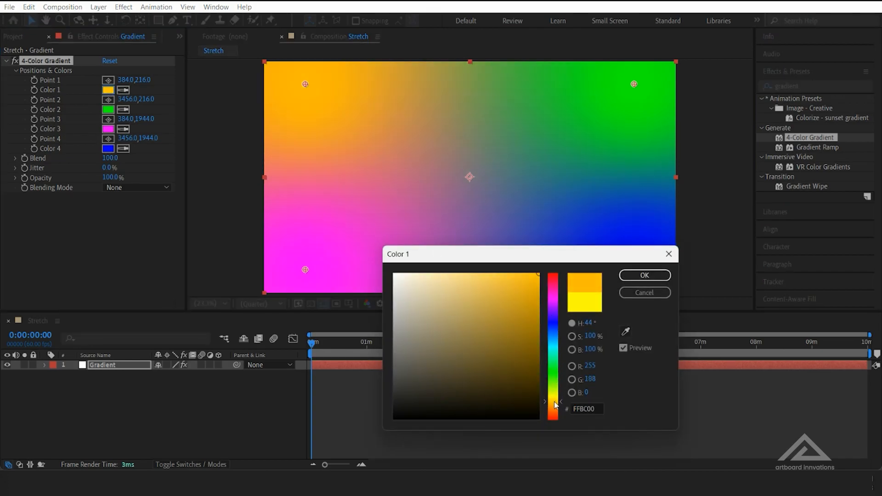
left_click_drag(518, 292, 494, 271)
left_click(644, 275)
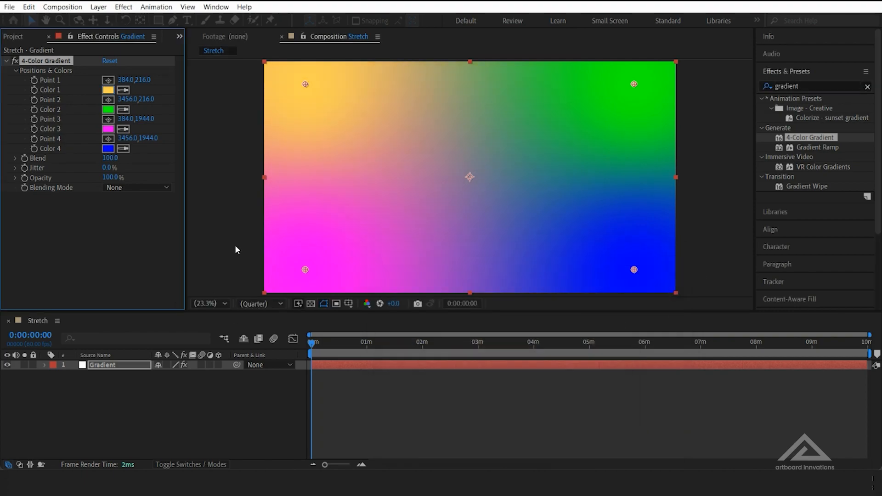
Set Color 2 of the 4-Color Gradient to a light purple with a hue of 276°
left_click(109, 110)
left_click(548, 322)
left_click_drag(547, 321, 550, 307)
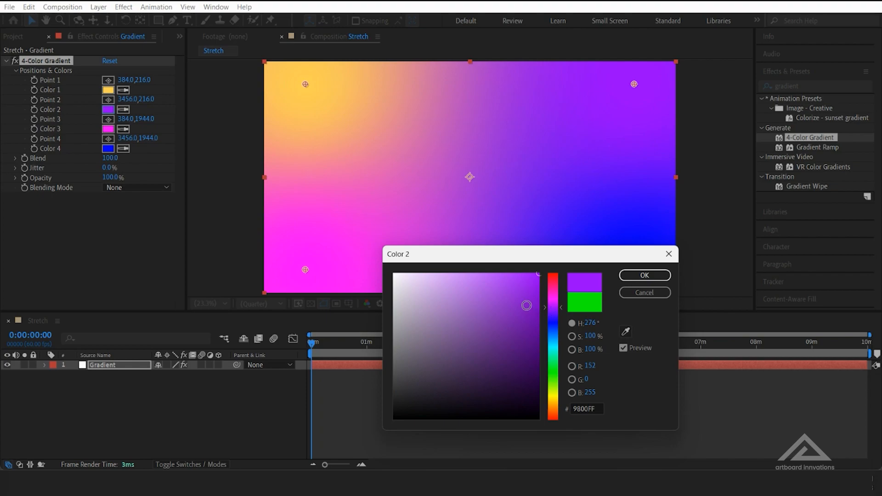
left_click_drag(528, 276, 513, 256)
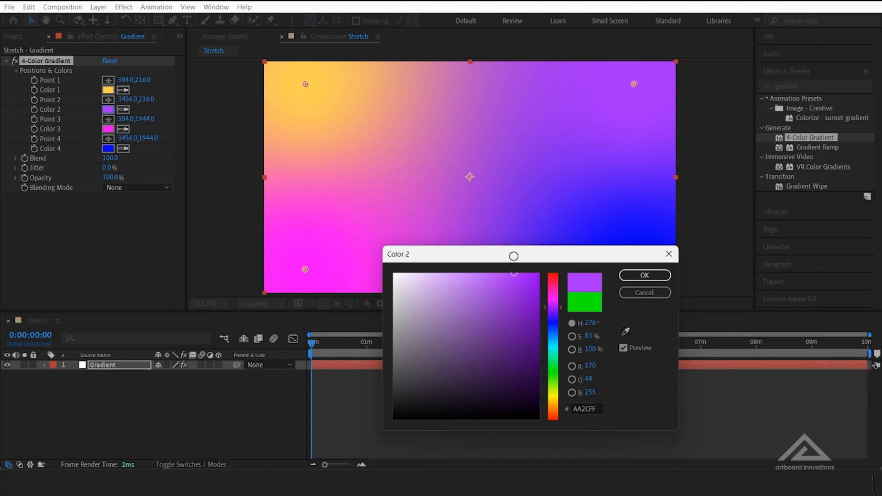
left_click_drag(515, 274, 507, 271)
left_click(644, 275)
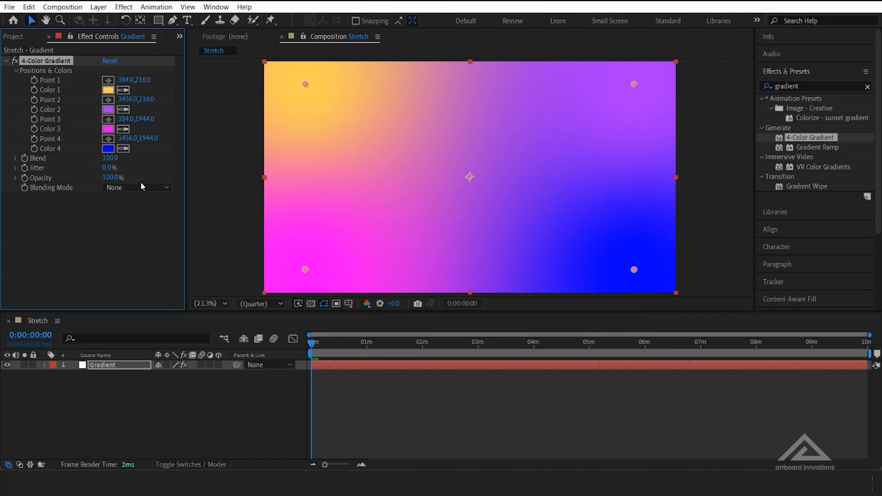
Change Color 3 of the gradient to a lighter, less saturated pink
left_click(105, 130)
mouse_move(533, 277)
left_mouse_down()
mouse_move(491, 262)
mouse_move(513, 256)
mouse_move(497, 271)
left_mouse_up()
left_click(645, 275)
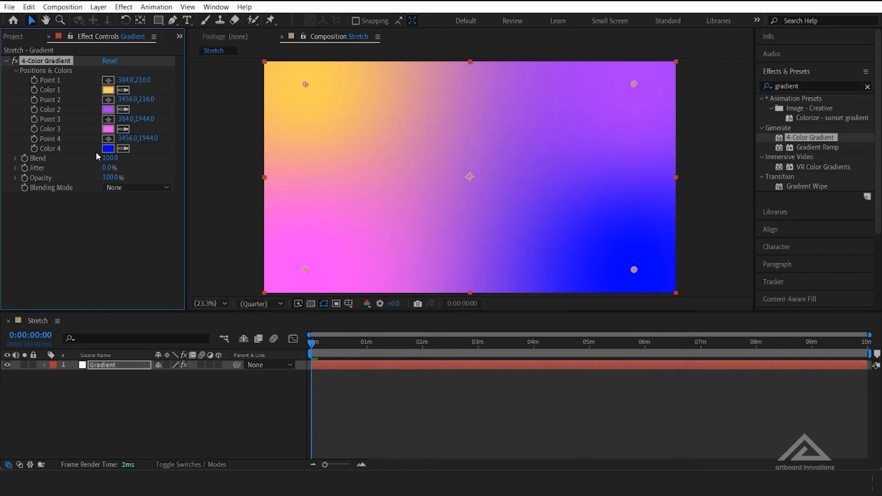
Set Color 4 of the gradient to a bright cyan, RGB 47, 244, 255
left_click(108, 148)
left_click(553, 345)
left_click_drag(615, 259, 472, 331)
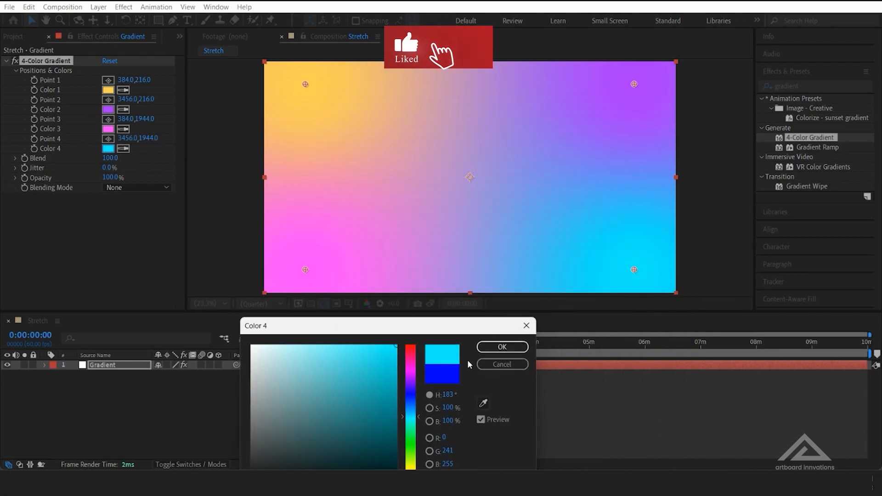
left_click(389, 344)
mouse_move(374, 349)
left_mouse_down()
mouse_move(357, 332)
mouse_move(369, 330)
left_mouse_up()
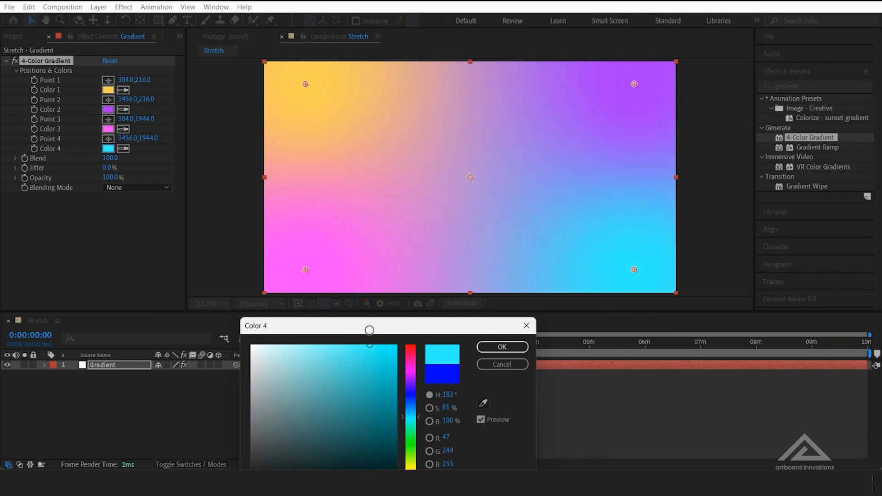
left_click(502, 347)
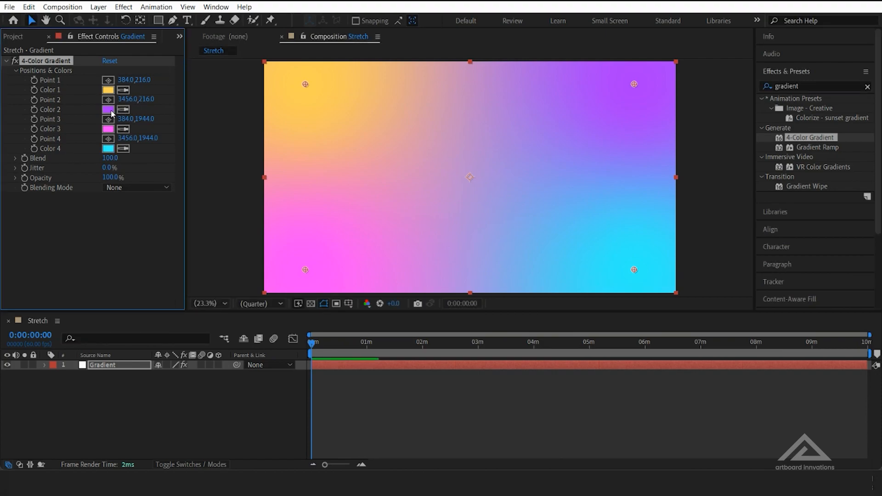
Make Color 2 a slightly more saturated purple, RGB 168, 39, 255
left_click(113, 112)
left_click_drag(367, 346, 374, 340)
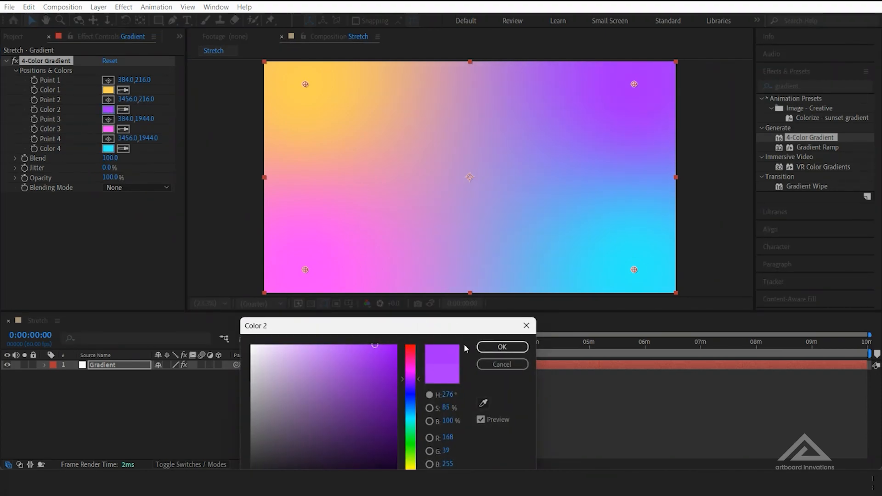
left_click(502, 347)
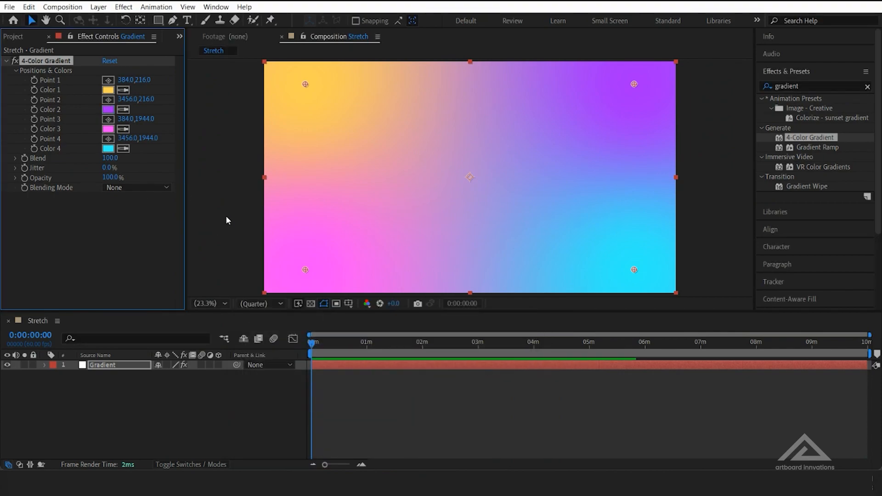
Move gradient Points 1, 3 and 4 outward to about 204,96; 221,2150 and 3696,2257
left_click_drag(305, 84, 286, 72)
left_click_drag(305, 271, 287, 292)
left_click_drag(638, 271, 659, 303)
key("ctrl+z")
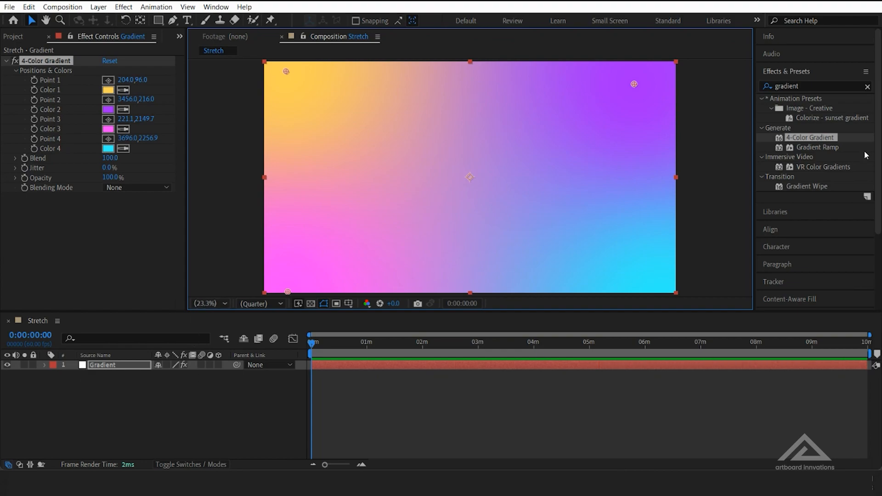
Search the effects for "noise" and apply the Noise effect to the Gradient layer
left_click(867, 86)
left_click(835, 86)
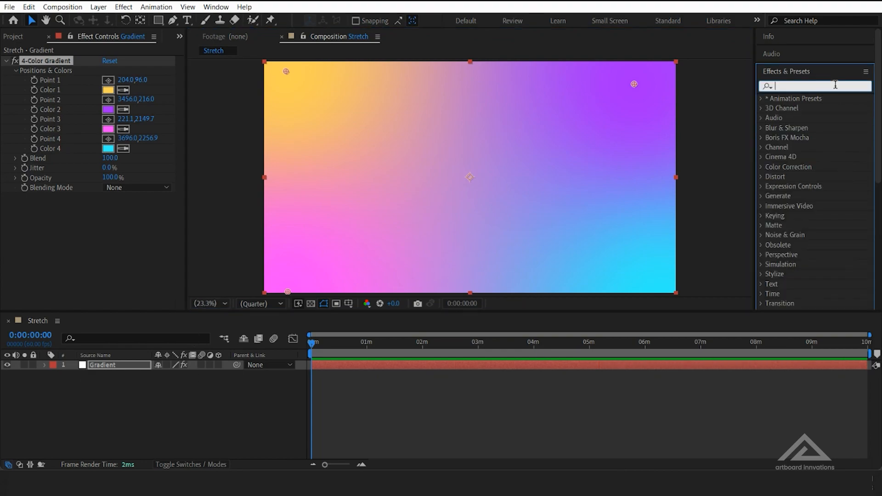
type("noise")
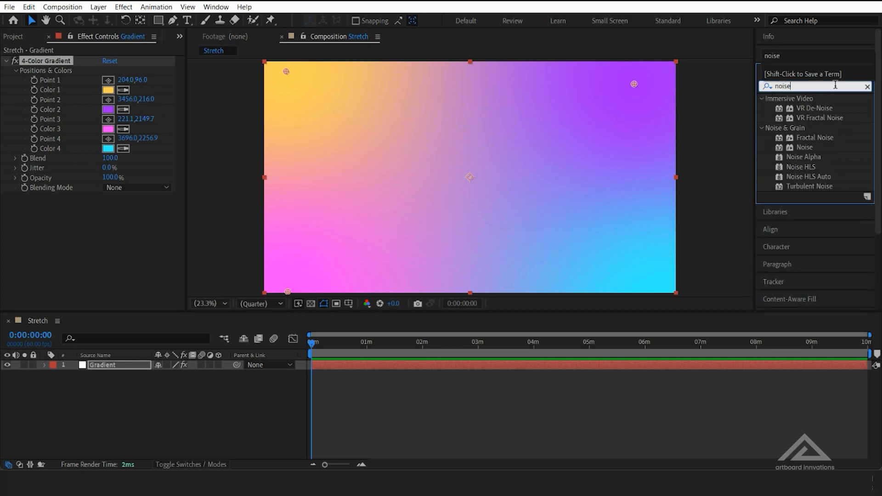
double_click(806, 146)
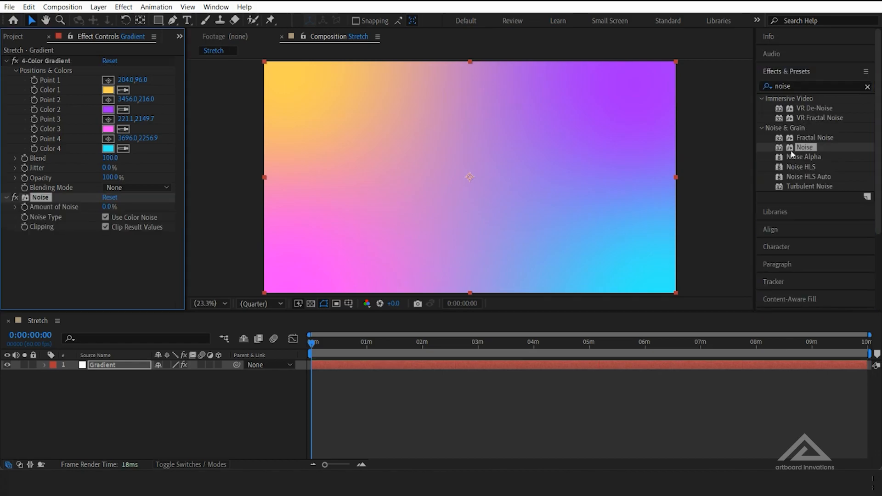
Set the Amount of Noise to 15%, lock the Gradient layer and clear the effects search
left_click_drag(109, 207, 110, 207)
left_click(110, 207)
type("15")
key("Return")
left_click(29, 364)
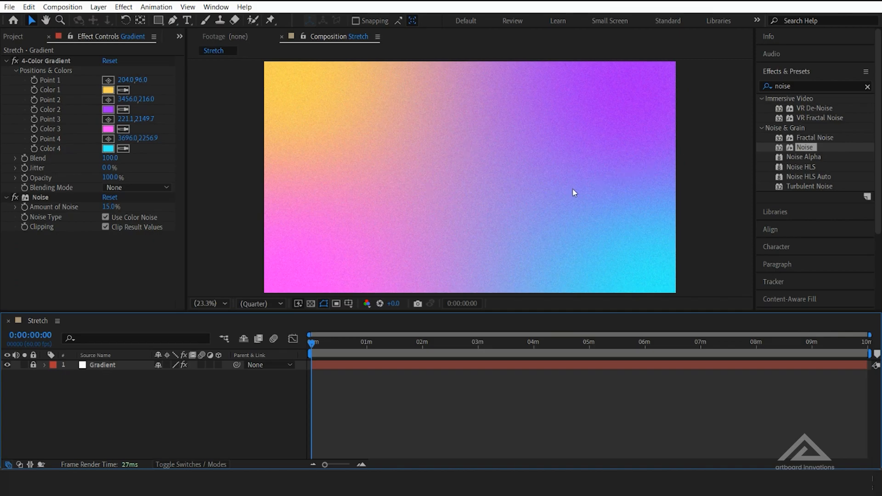
left_click(867, 86)
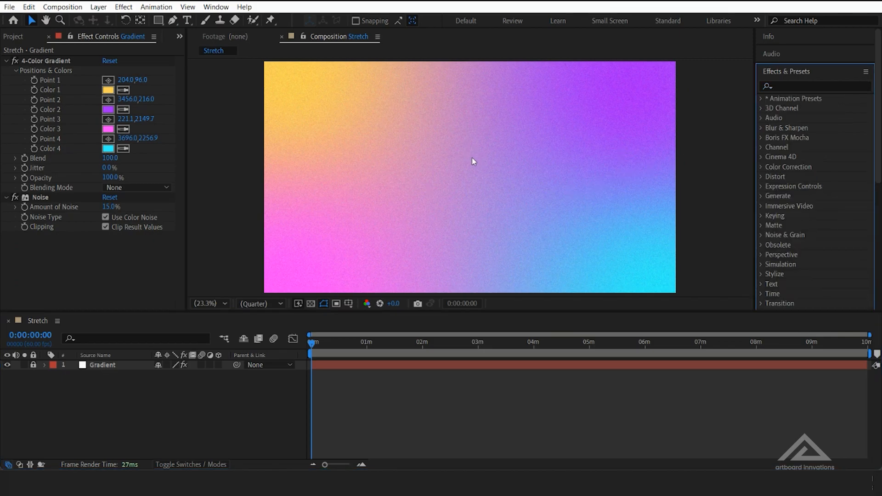
Create a text layer reading FASHION in the upper-left area of the composition
key("ctrl+t")
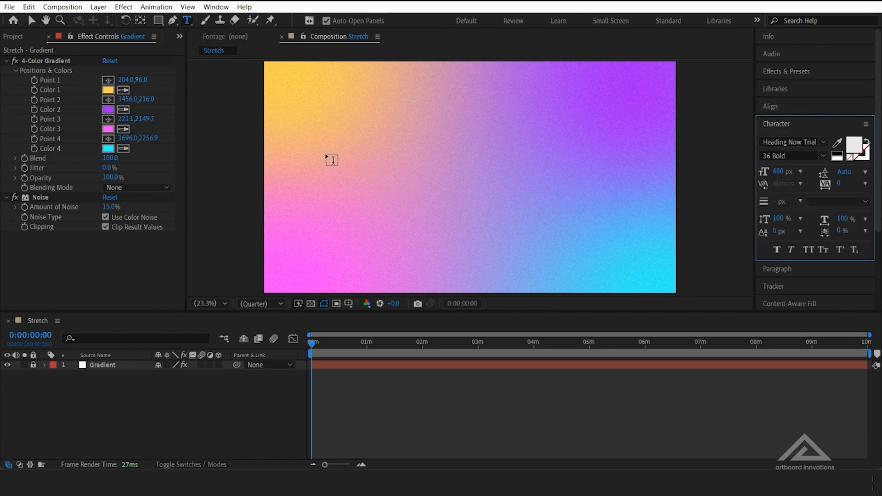
left_click(327, 161)
type("FASHIO")
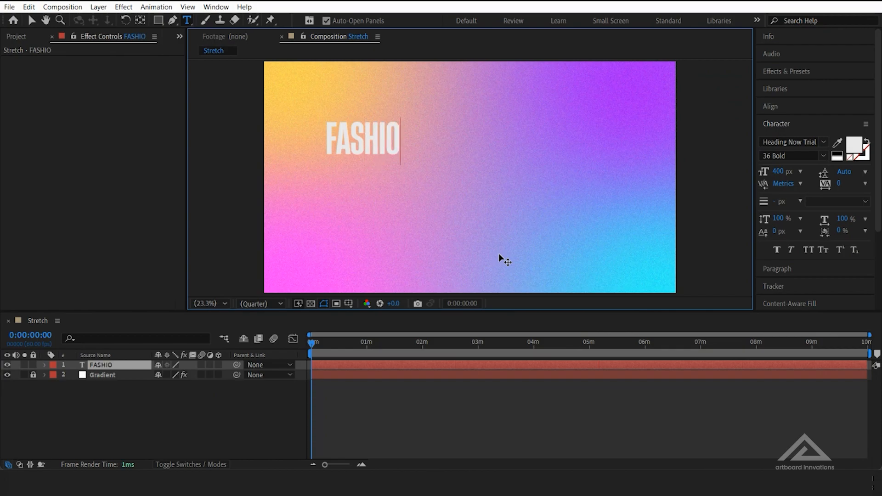
type("N")
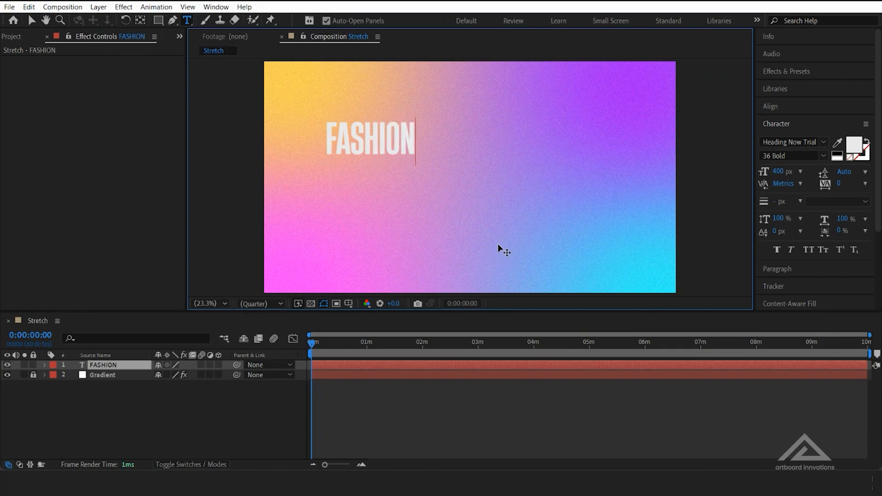
key("Escape")
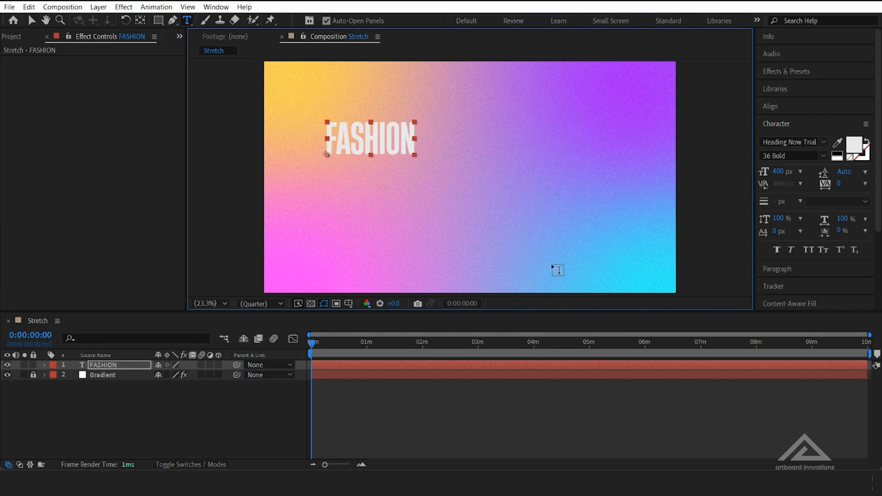
Set the FASHION text's font size to 600 px
left_click_drag(777, 171, 804, 175)
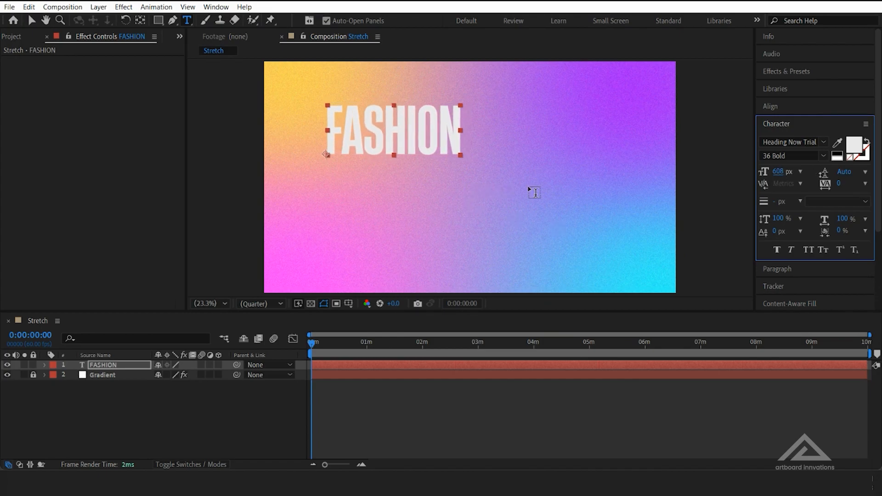
left_click(780, 171)
type("600")
key("Return")
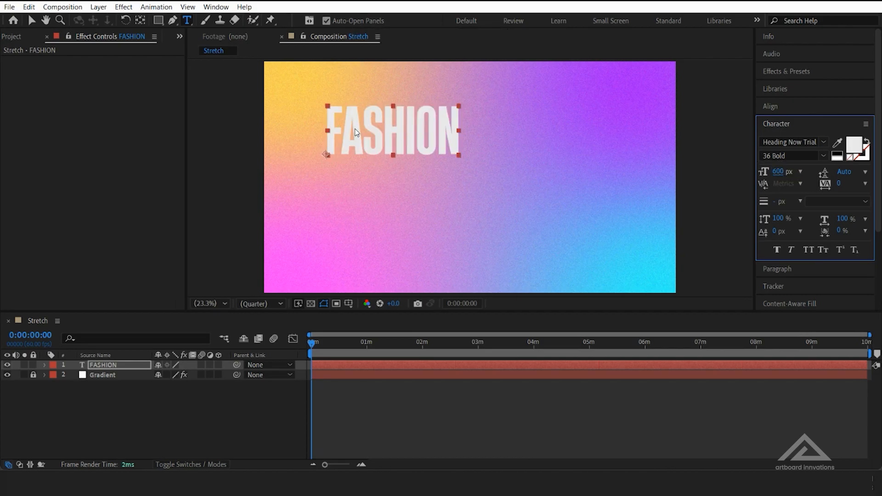
Center the FASHION layer's anchor point on its text and center the layer in the composition
key("ctrl+alt+Home")
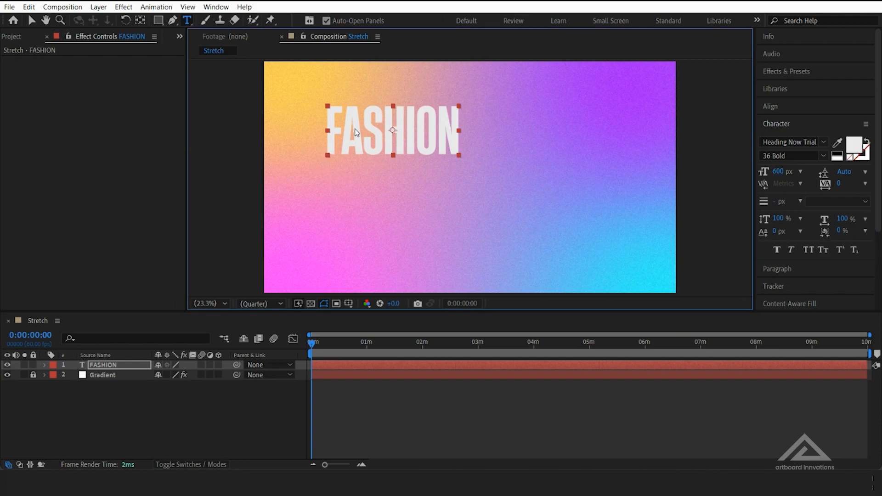
key("ctrl+Home")
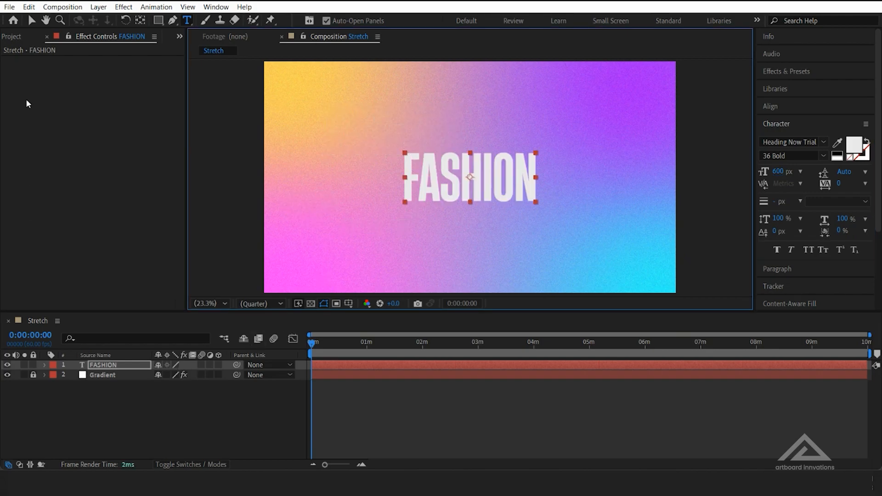
left_click(31, 20)
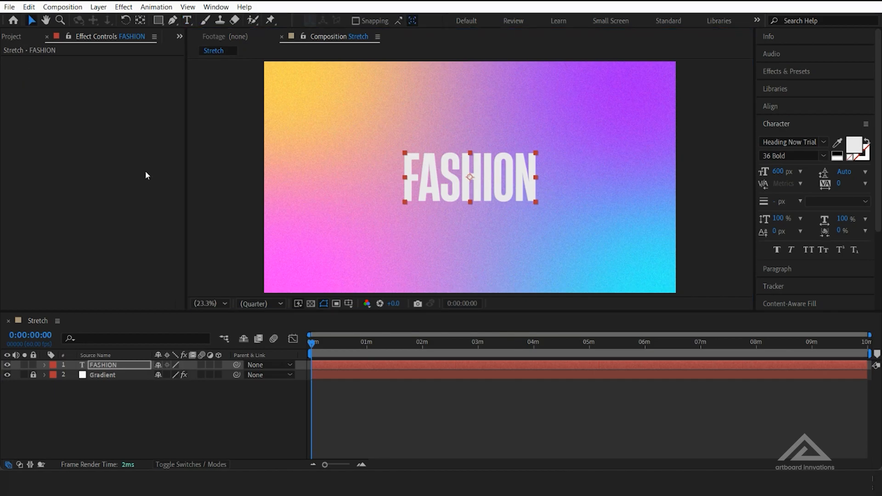
Create shapes from the FASHION text layer
right_click(135, 368)
mouse_move(186, 270)
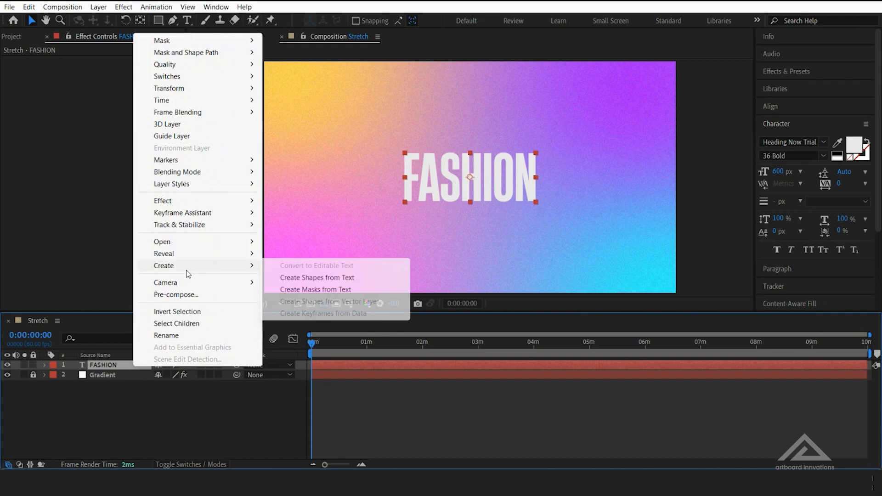
left_click(307, 278)
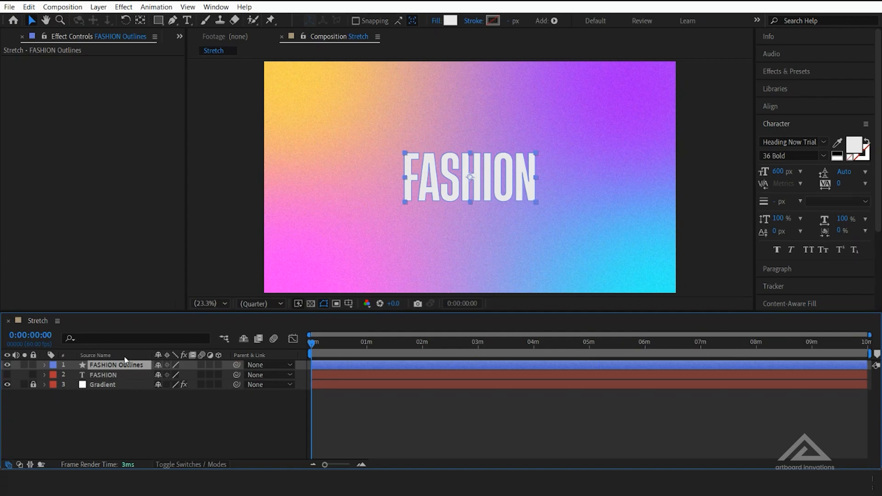
Filter the FASHION Outlines layer's properties by "path" and set keyframes on every letter's Path at 0:00:00:00
left_click(184, 335)
type("path")
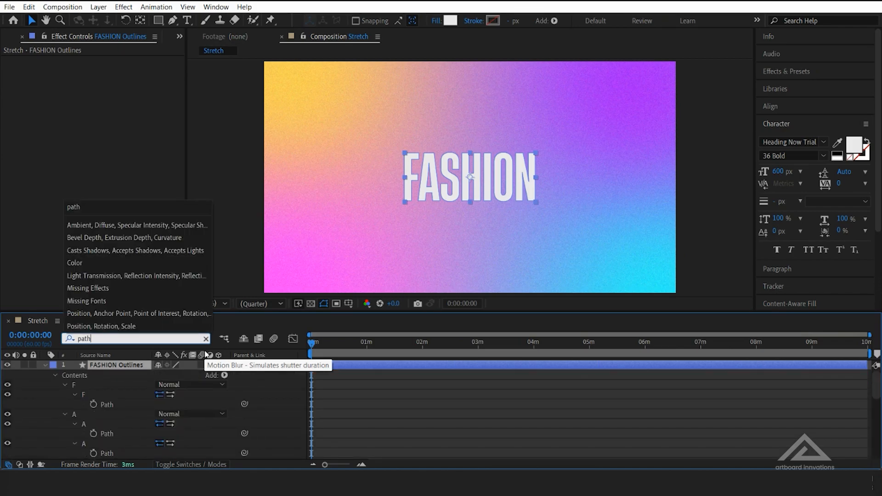
key("Return")
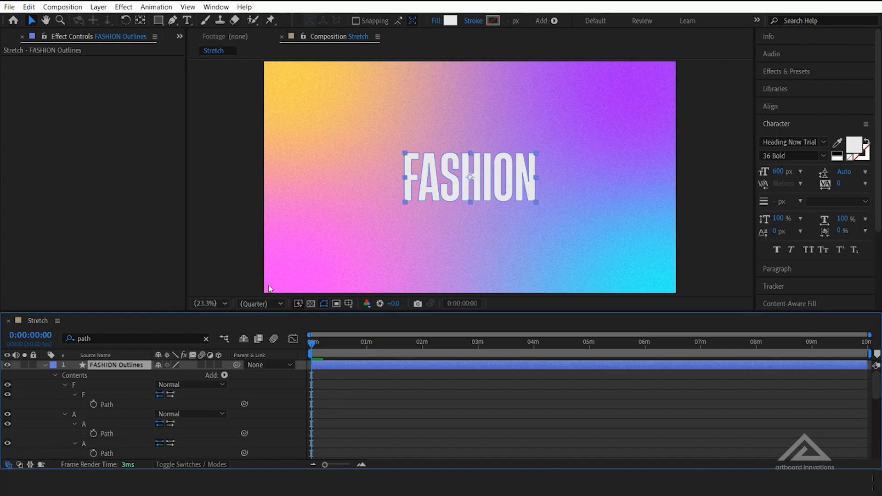
scroll(172, 417, "down", 1)
scroll(134, 407, "up", 1)
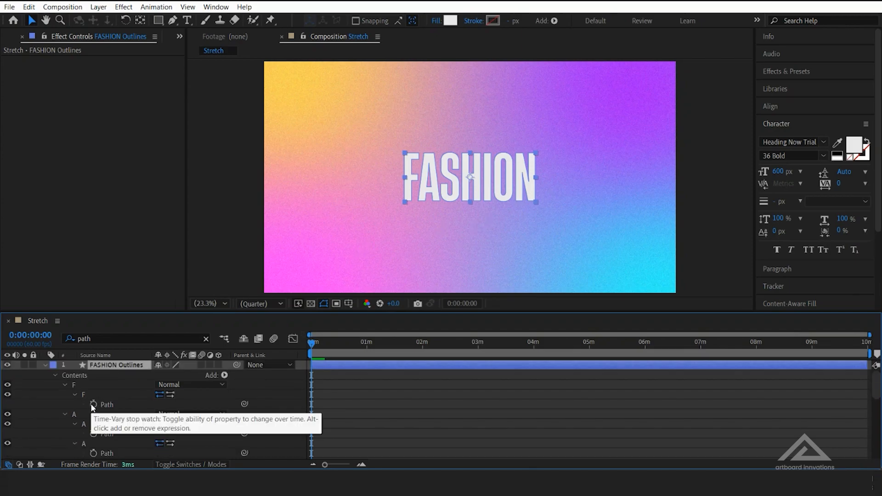
left_click_drag(92, 406, 94, 460)
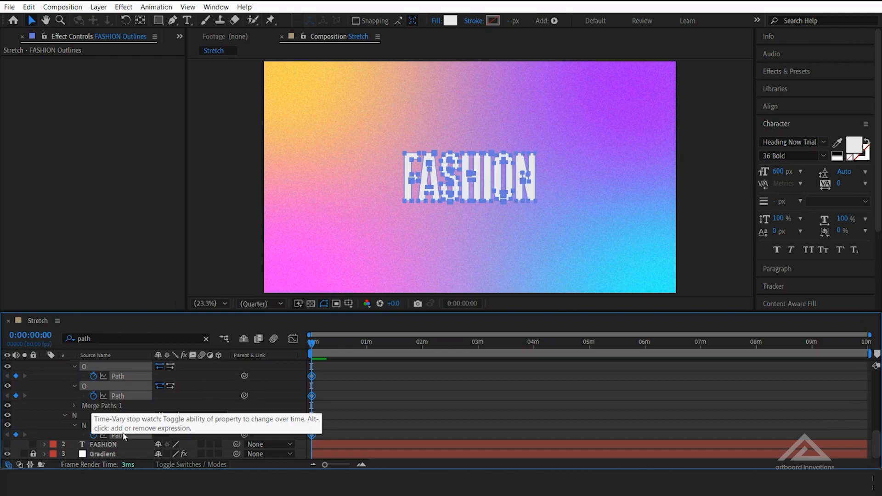
scroll(186, 408, "up", 5)
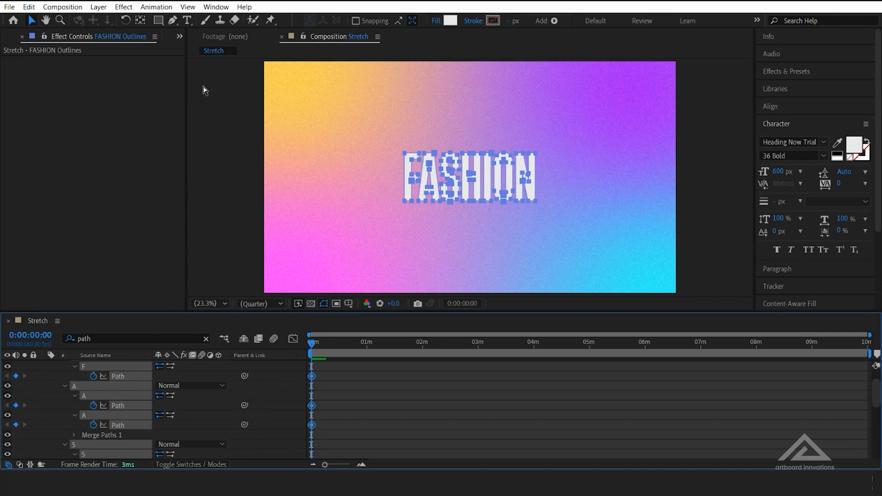
Show the rulers and place vertical guides at the F's left edge and the N's right edge
key("ctrl+r")
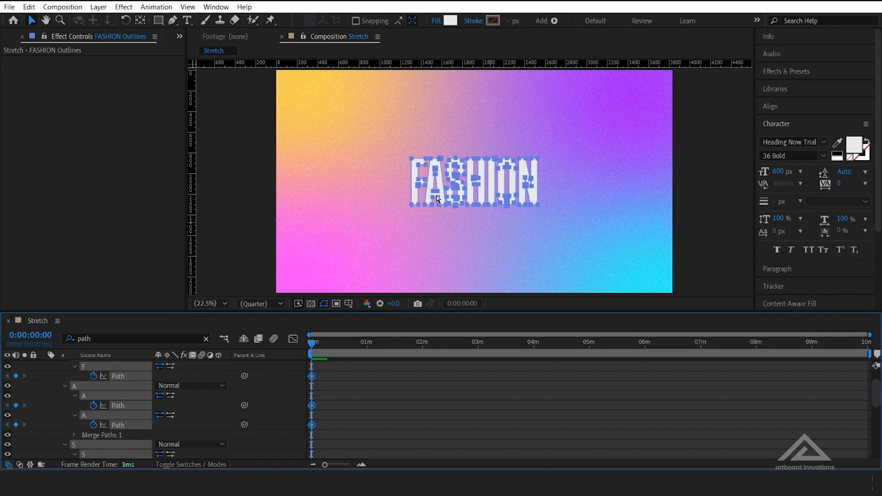
scroll(437, 198, "up", 4)
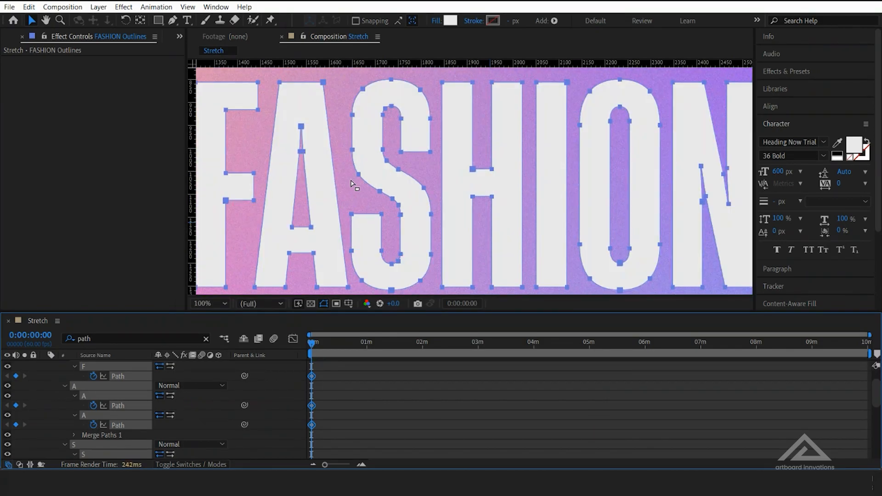
key("space")
left_click_drag(305, 197, 389, 198)
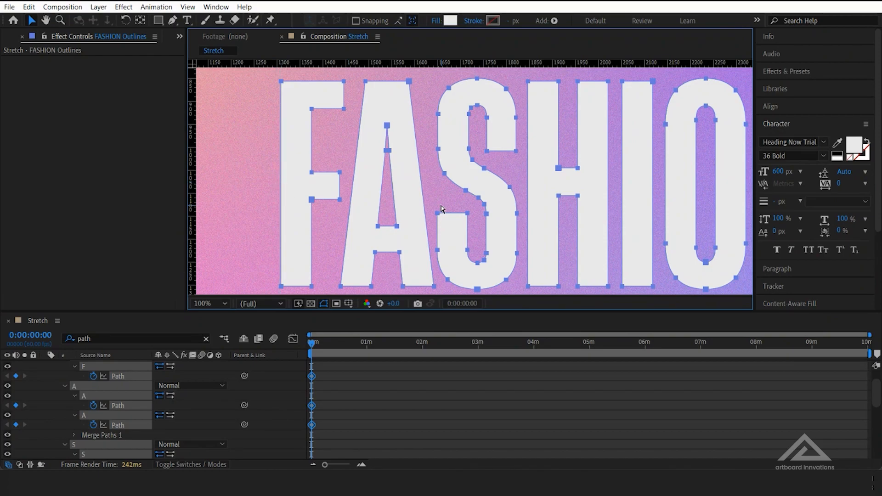
scroll(467, 184, "down", 2)
key("space")
left_click_drag(526, 181, 331, 181)
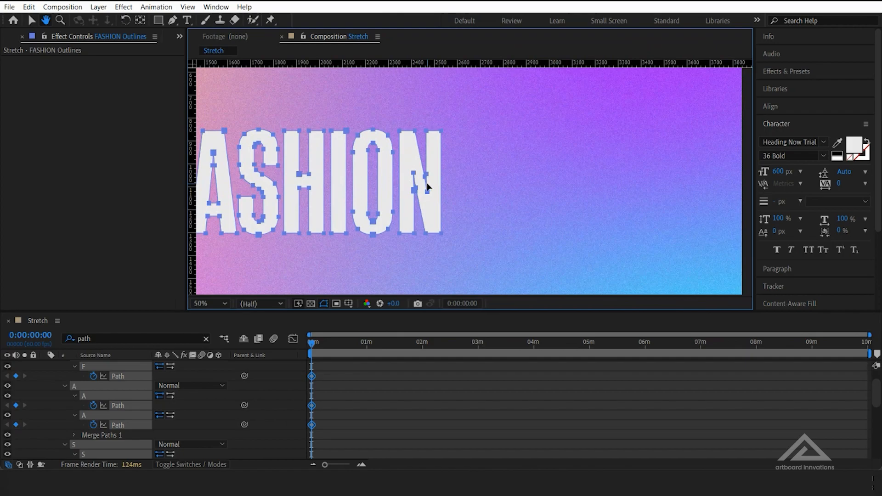
scroll(434, 191, "up", 4)
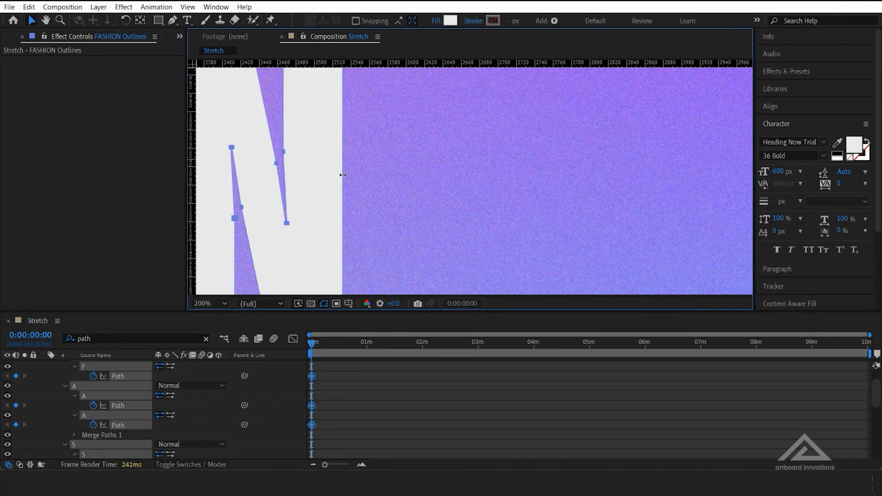
key("comma")
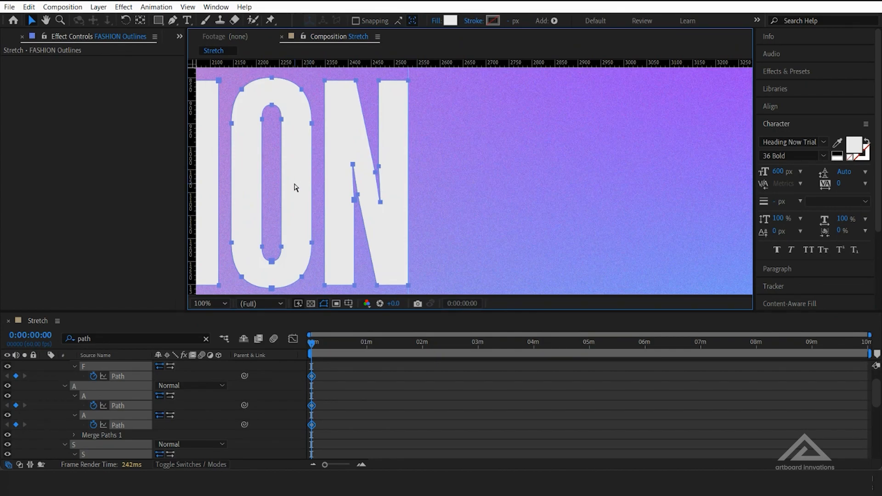
key("comma")
key("space")
left_click_drag(253, 241, 384, 235)
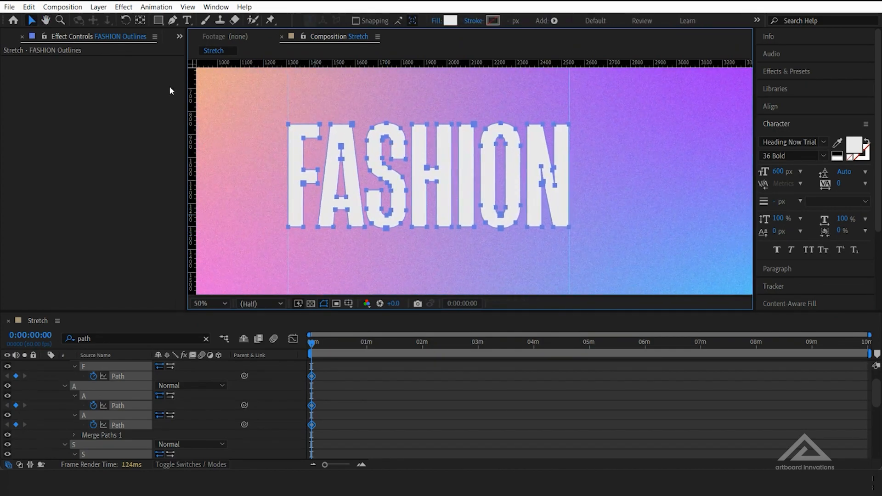
At 0:00:59:44, stretch the F by moving the ends of its arms and all following letters about 370 px right
key("space")
left_click_drag(404, 112, 348, 100)
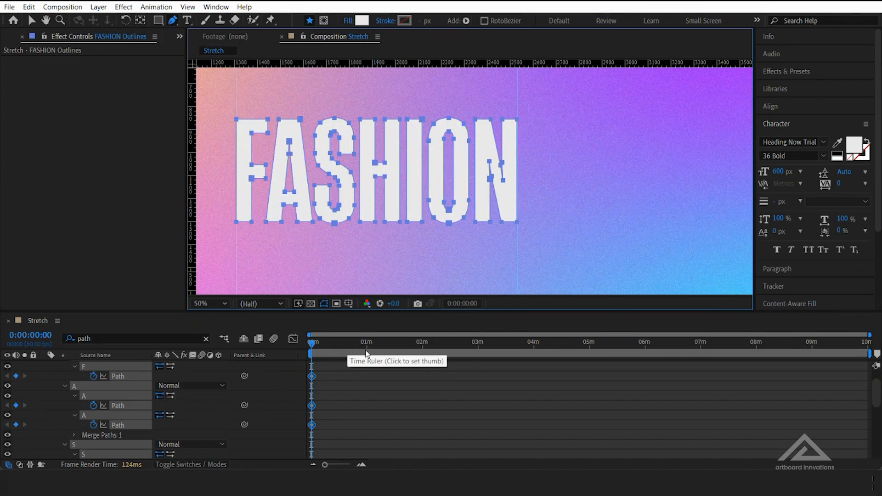
left_click_drag(327, 467, 346, 468)
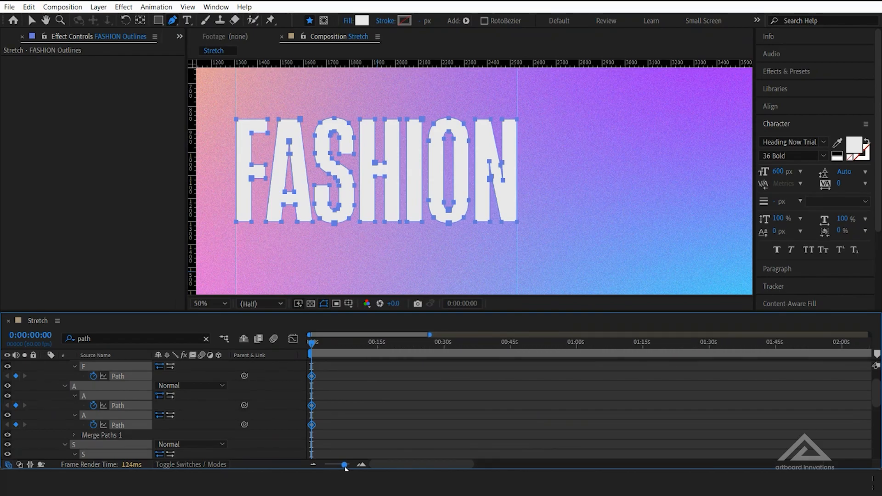
left_click(575, 345)
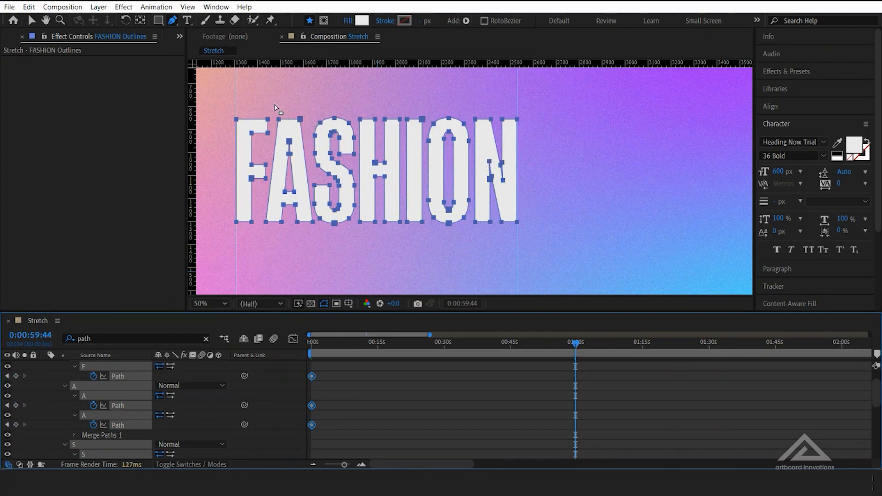
left_click_drag(258, 107, 538, 250)
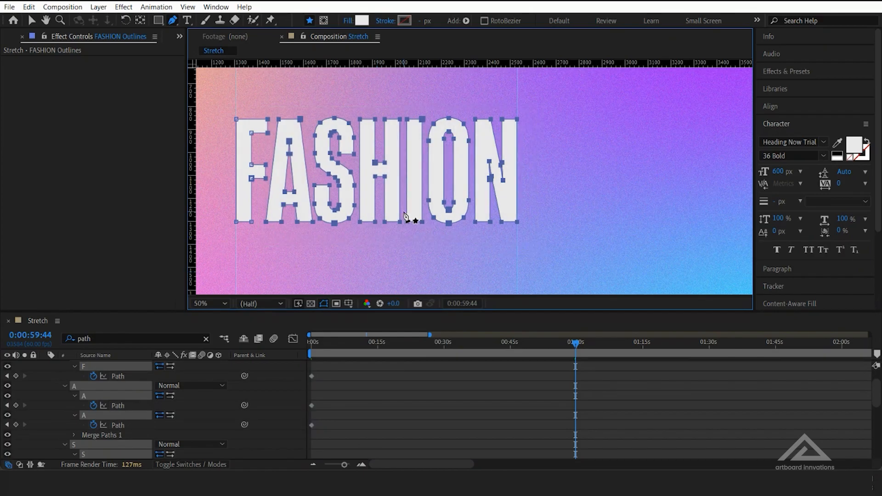
scroll(459, 166, "down", 1)
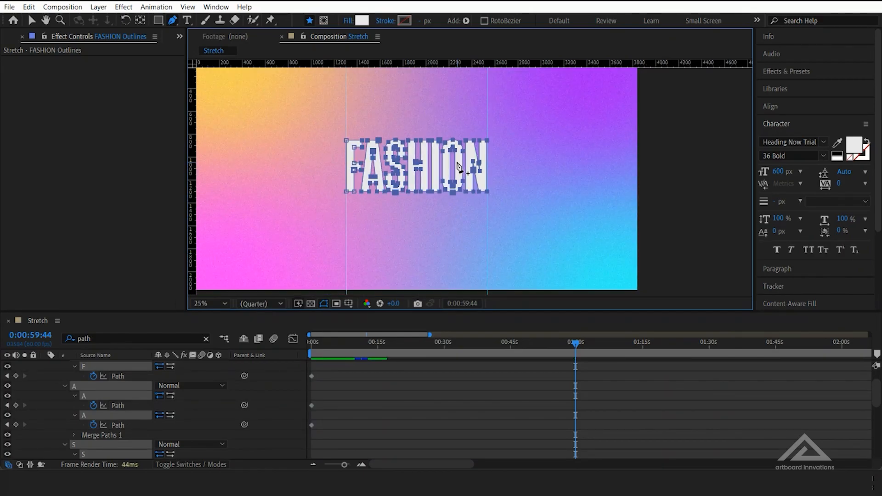
left_click_drag(487, 144, 529, 141)
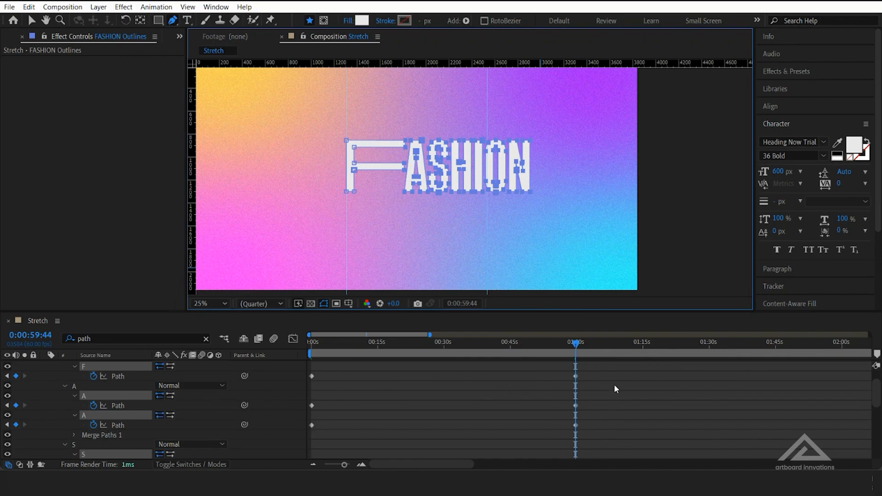
Apply Easy Ease to all of the letters' Path keyframes
left_click_drag(611, 363, 340, 423)
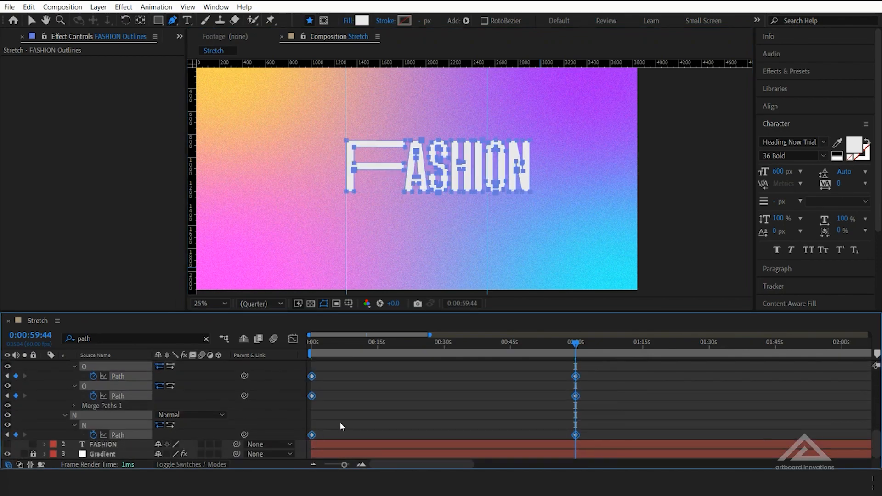
scroll(340, 421, "up", 5)
scroll(342, 420, "up", 3)
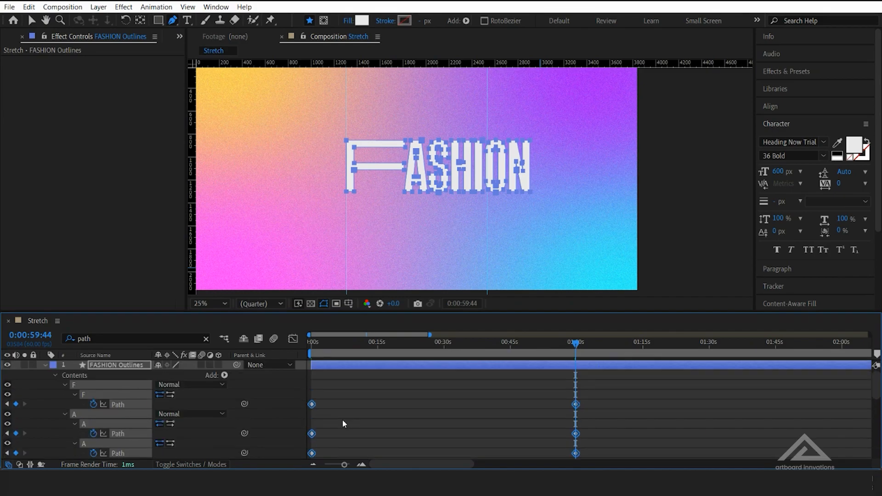
right_click(313, 404)
mouse_move(388, 396)
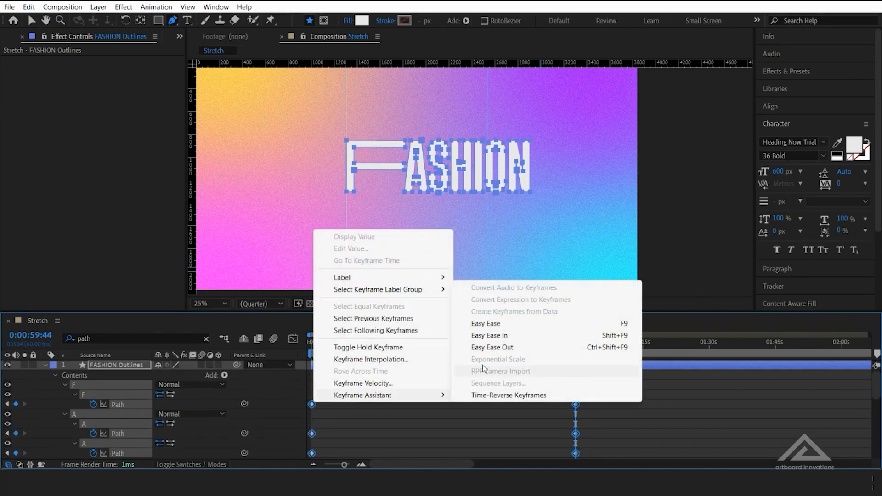
left_click(505, 327)
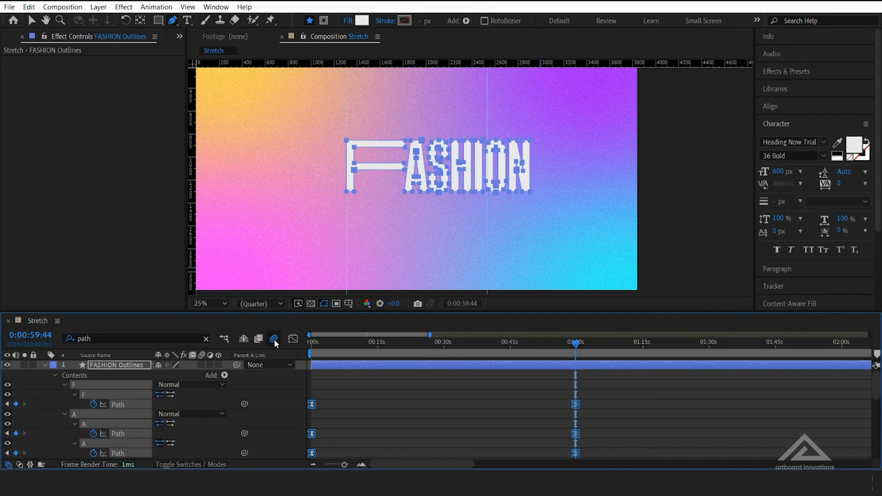
Enable motion blur for the composition and adjust the easing of the Path keyframes at 0:00:59:44 in the Graph Editor
left_click(293, 339)
left_click_drag(600, 409, 476, 430)
left_click(292, 340)
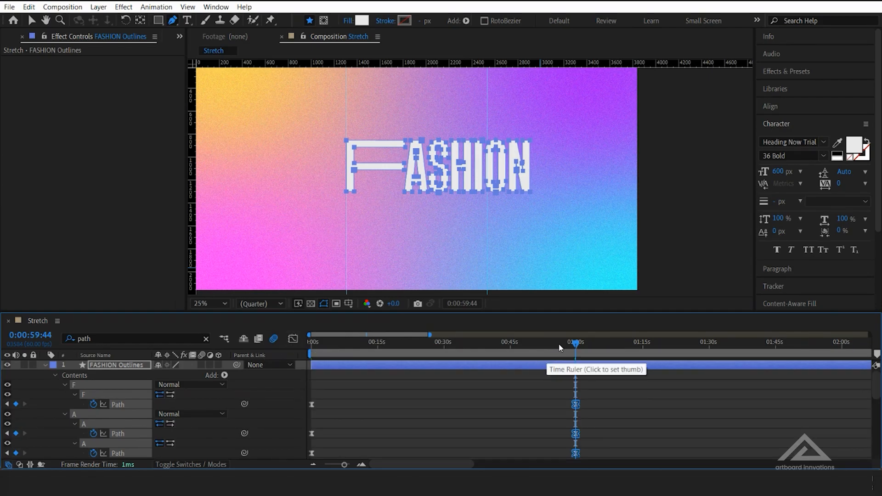
Copy all letters' Path keyframes from 0:00:00:00 and paste them at 0:01:59:36
left_click_drag(573, 343, 294, 351)
left_click_drag(338, 380, 330, 444)
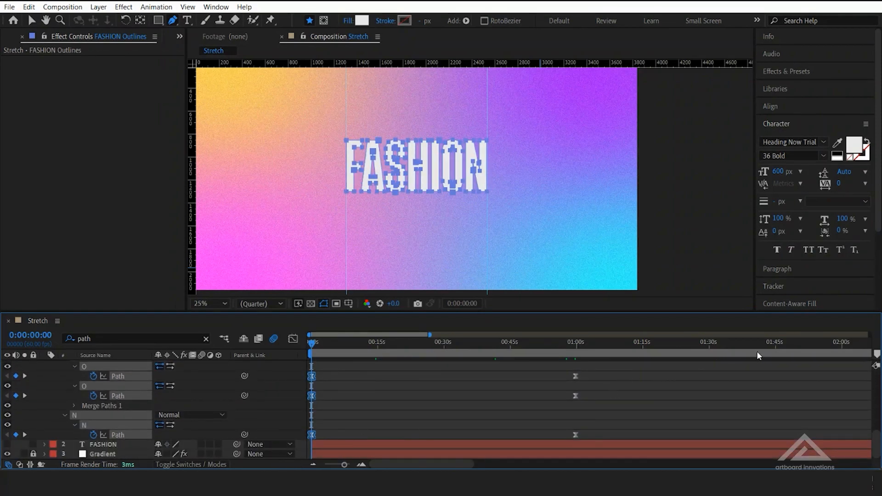
left_click(840, 352)
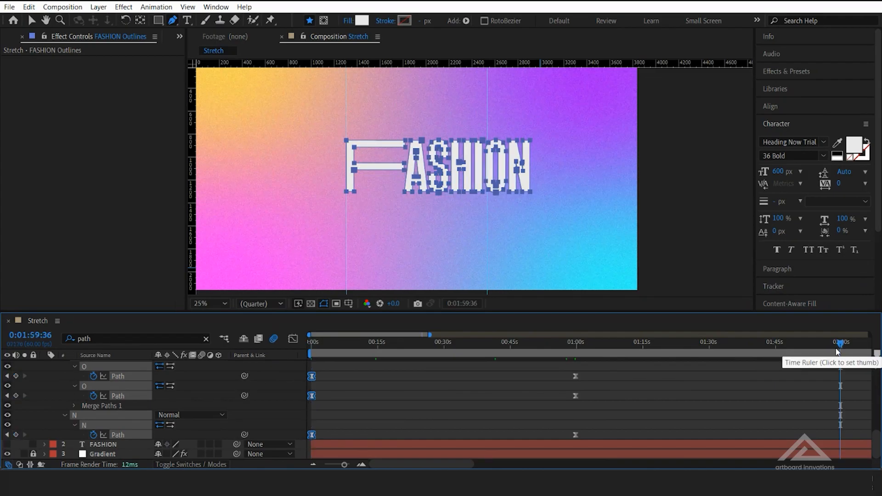
key("ctrl+v")
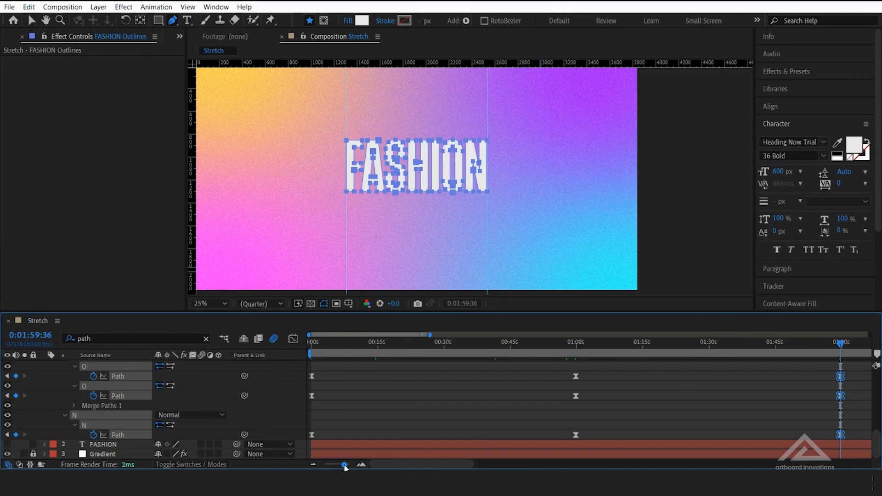
Scrub through the timeline from the start to preview the F stretching and returning
left_click_drag(344, 465, 337, 467)
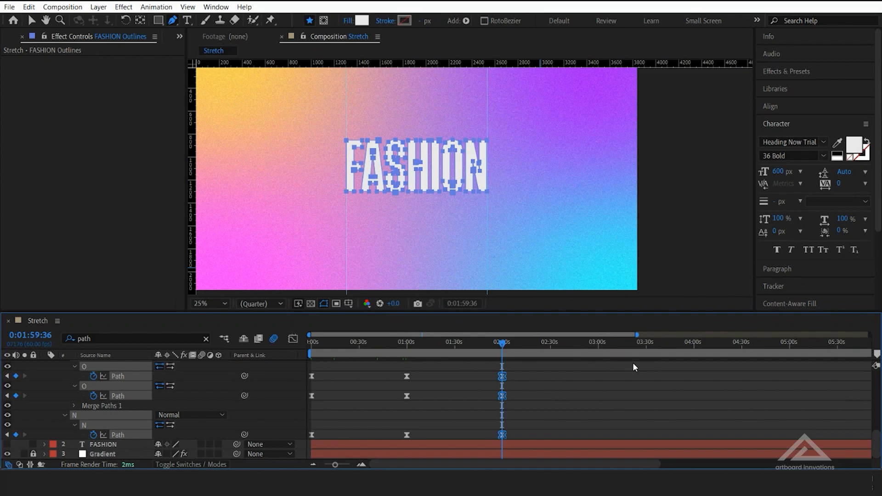
left_click(320, 344)
left_click_drag(309, 362, 493, 361)
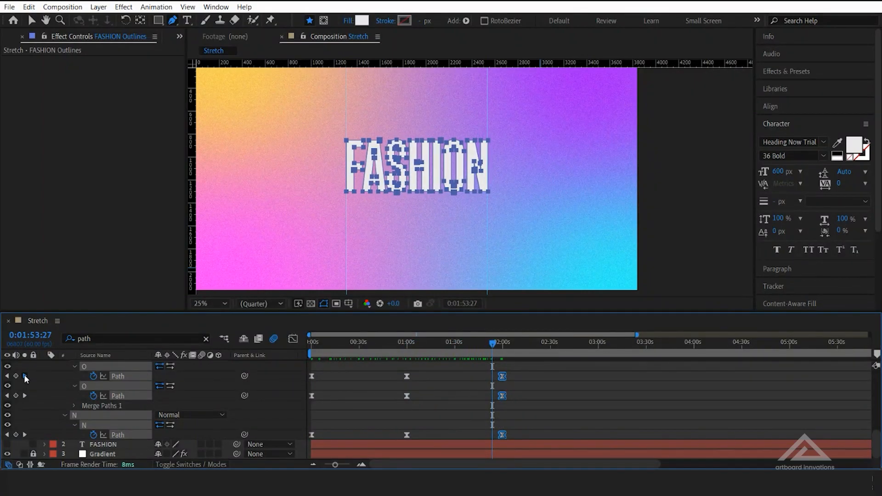
At the 0:00:59:44 keyframes, narrow the H by moving its right stem and the I, O and N slightly left
left_click(25, 377)
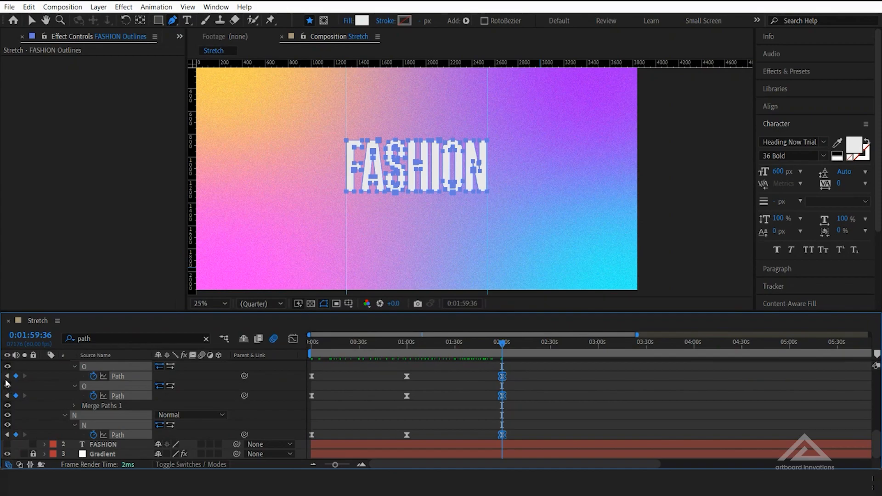
left_click(7, 376)
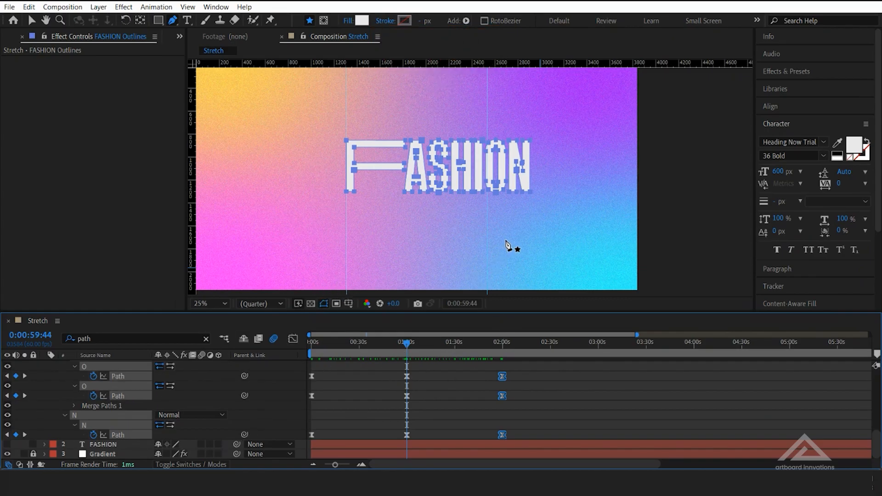
left_click_drag(547, 231, 464, 143)
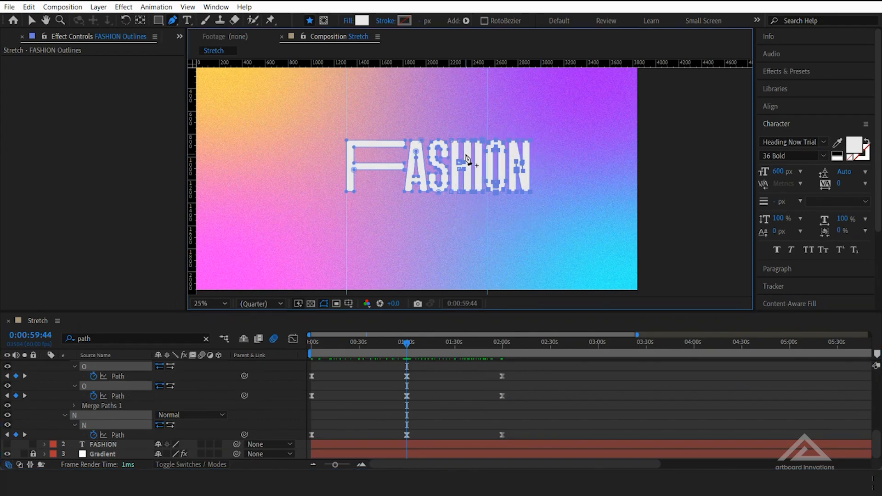
left_click_drag(530, 191, 529, 189)
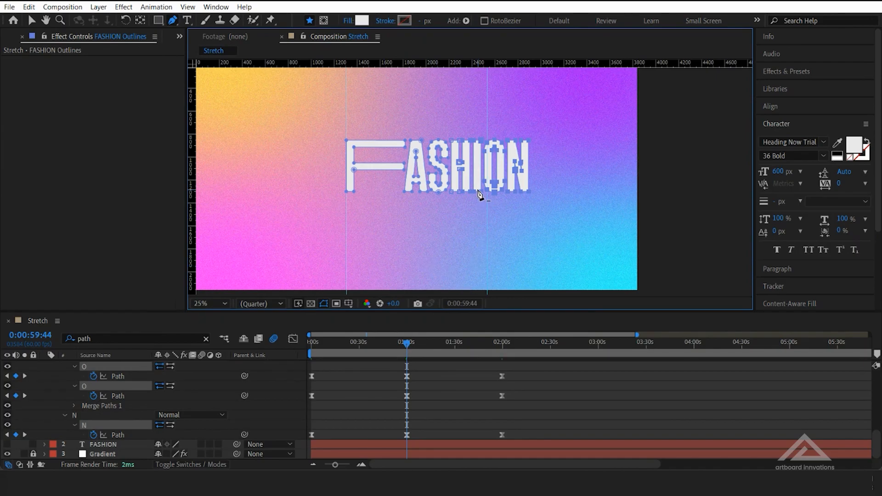
scroll(478, 195, "up", 2)
left_click_drag(434, 248, 421, 280)
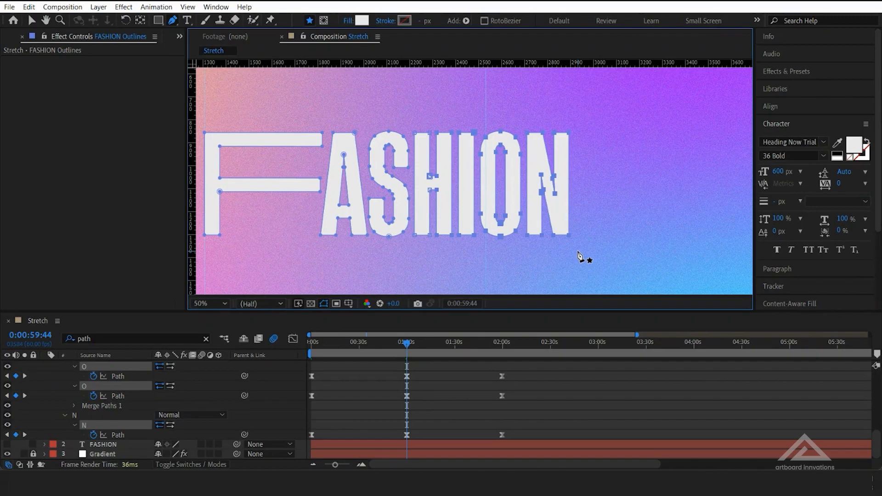
left_click_drag(591, 256, 462, 124)
scroll(459, 186, "up", 2)
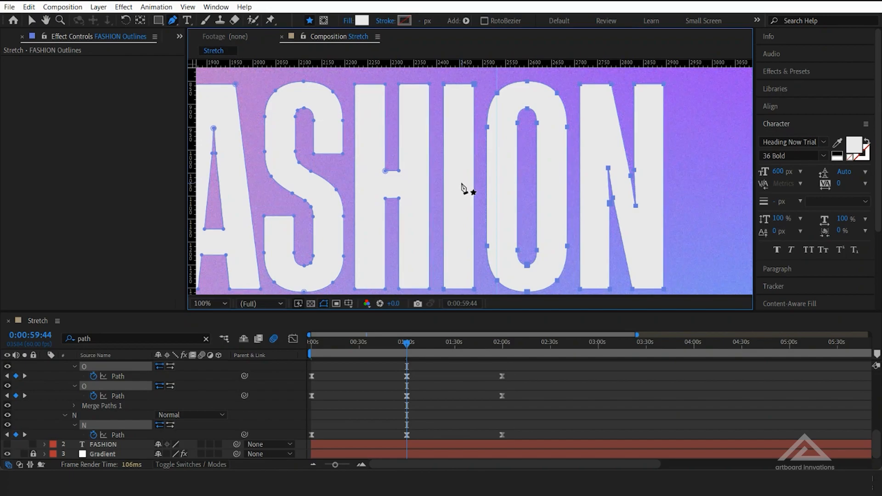
scroll(462, 188, "down", 2)
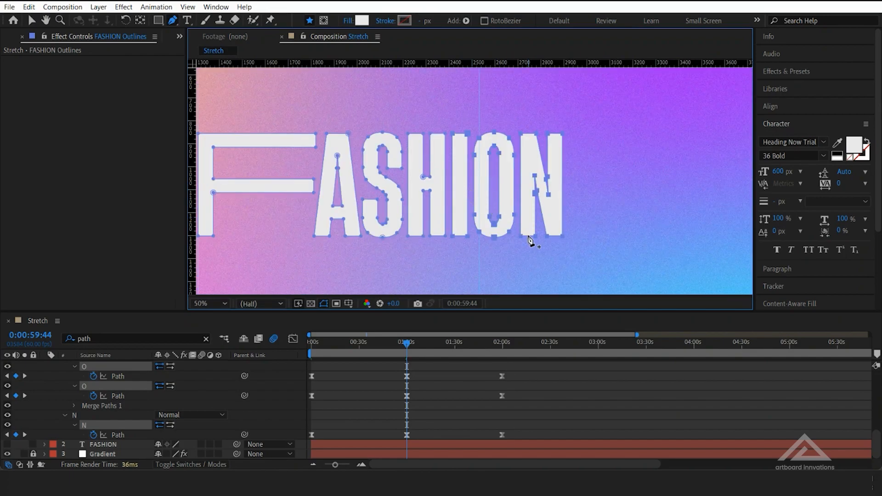
key("v")
left_click_drag(573, 258, 461, 128)
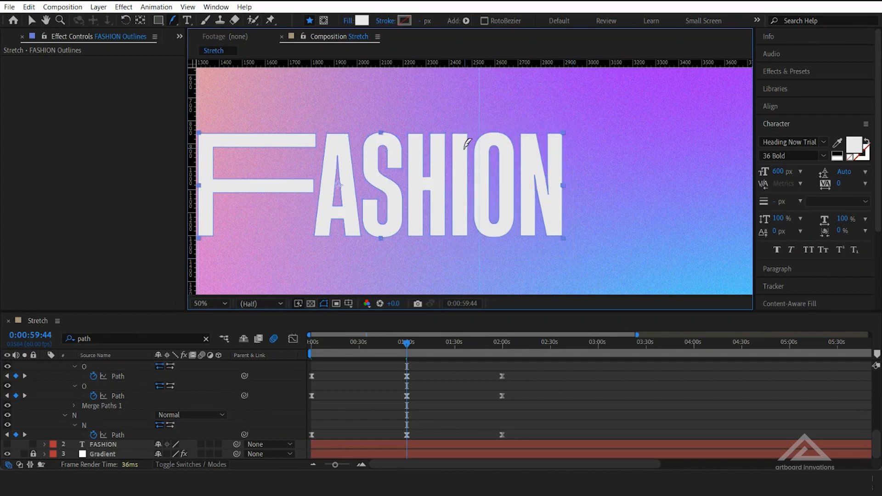
key("g")
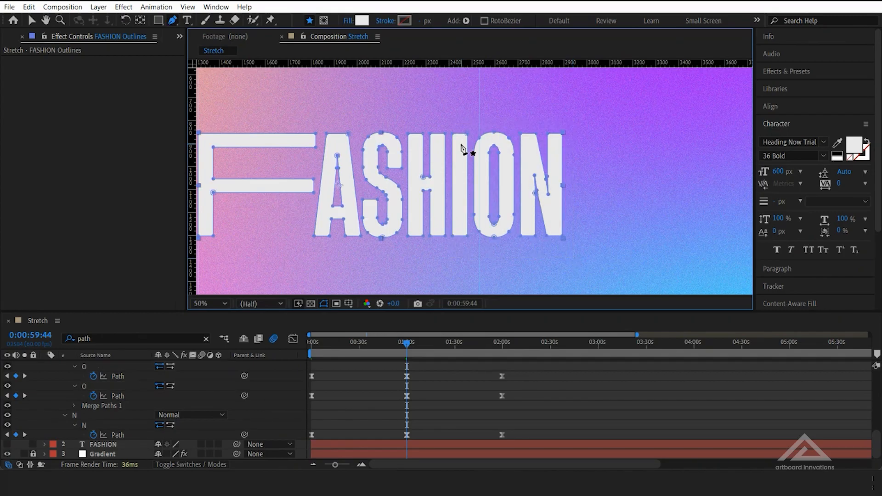
left_click_drag(450, 127, 566, 256)
left_click(406, 376)
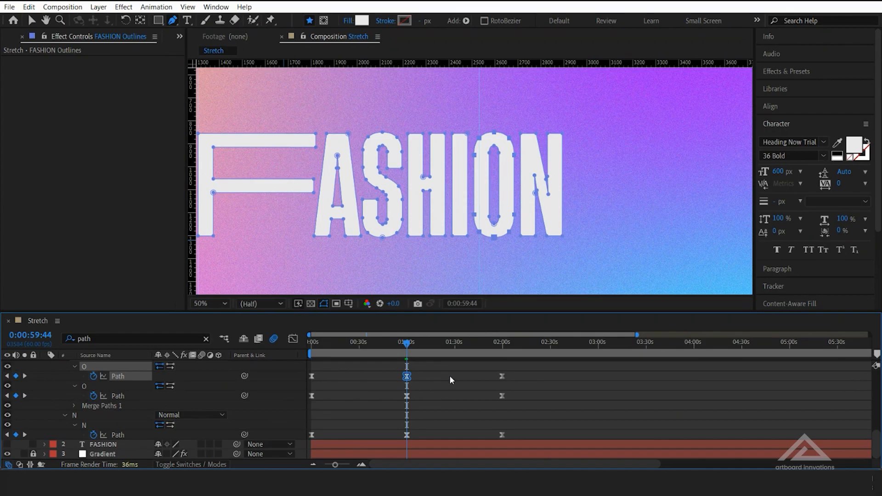
At 0:00:59:44, narrow the I by nudging its right edge together with the O and N slightly left
left_click_drag(588, 253, 466, 123)
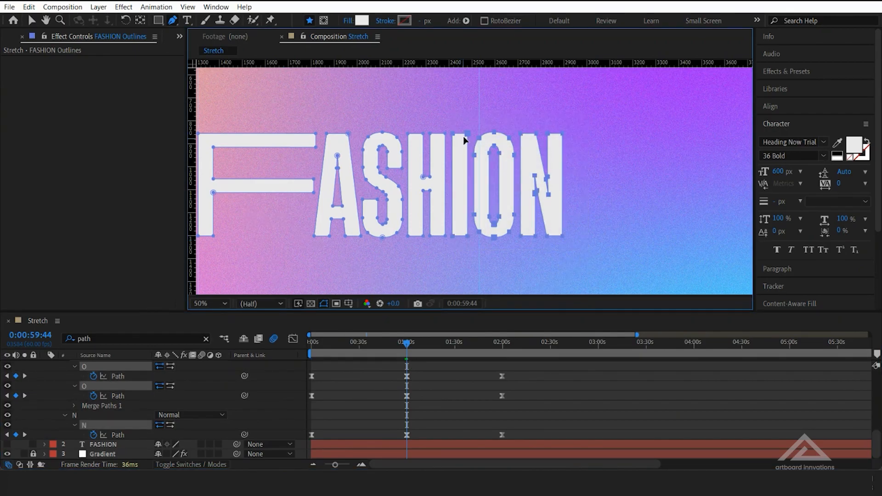
key("Left")
key("Left")
key("Left")
key("Left")
key("Left")
key("Left")
key("Left")
key("Left")
key("Left")
key("Left")
key("Left")
key("Left")
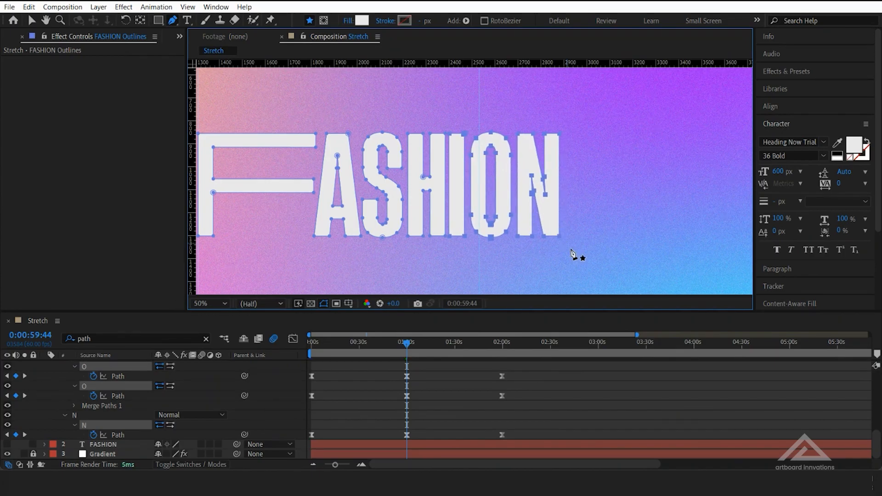
At 0:00:59:44, tighten the right end of the word by nudging the O and N slightly left
left_click_drag(586, 248, 472, 111)
left_click_drag(517, 137, 515, 137)
key("ctrl+z")
left_click_drag(574, 251, 465, 123)
left_click_drag(533, 138, 531, 136)
left_click_drag(586, 257, 511, 125)
key("ctrl+z")
left_click_drag(581, 246, 527, 137)
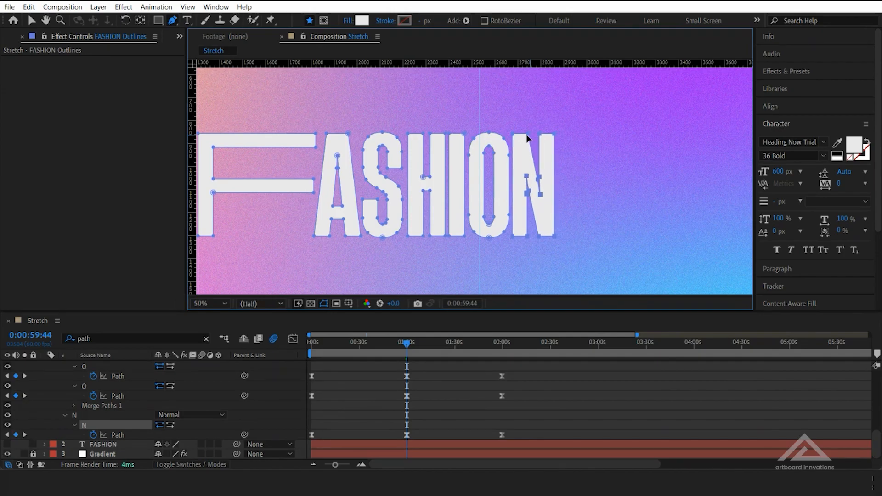
Shift the H, I, O and N together slightly left at 0:00:59:44, closer to the S
left_click_drag(589, 260, 406, 135)
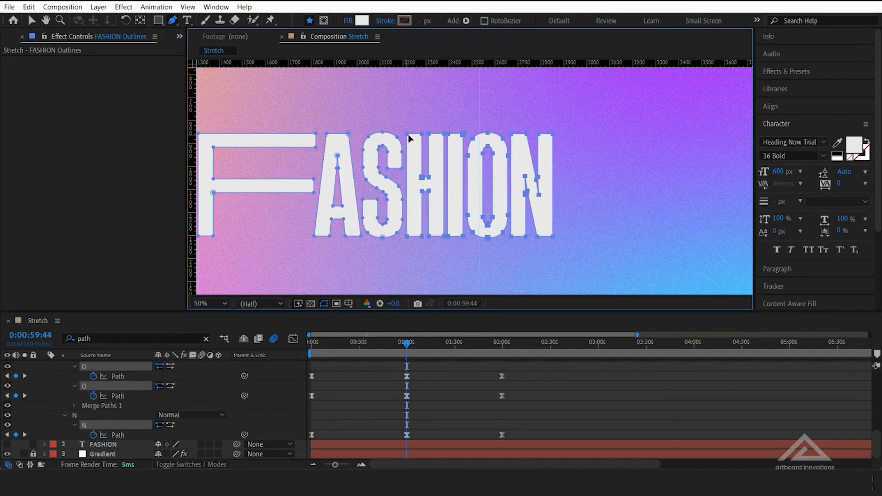
left_click(577, 249)
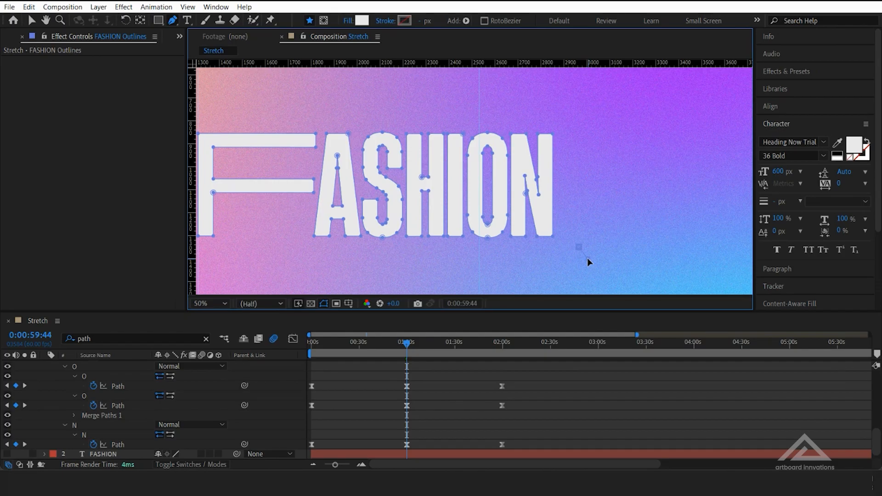
key("ctrl+z")
key("comma")
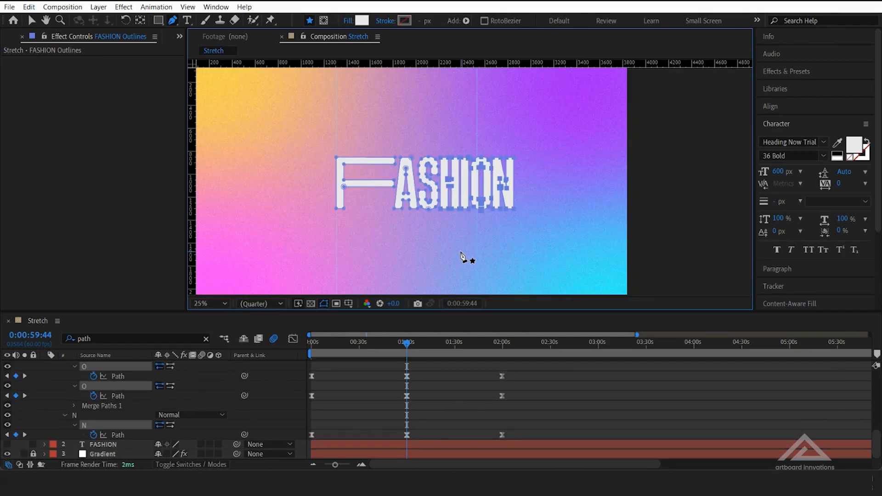
Play and scrub the animation from the first frame to preview the F stretching and returning
key("Home")
key("F2")
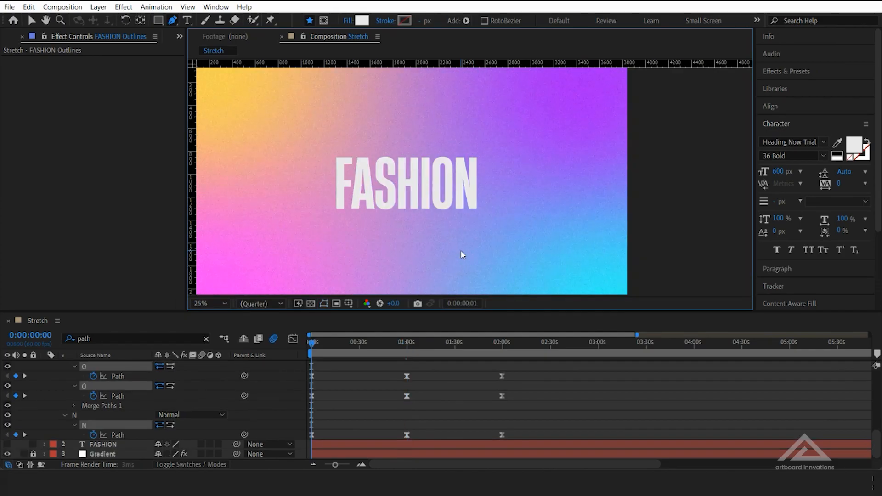
key("space")
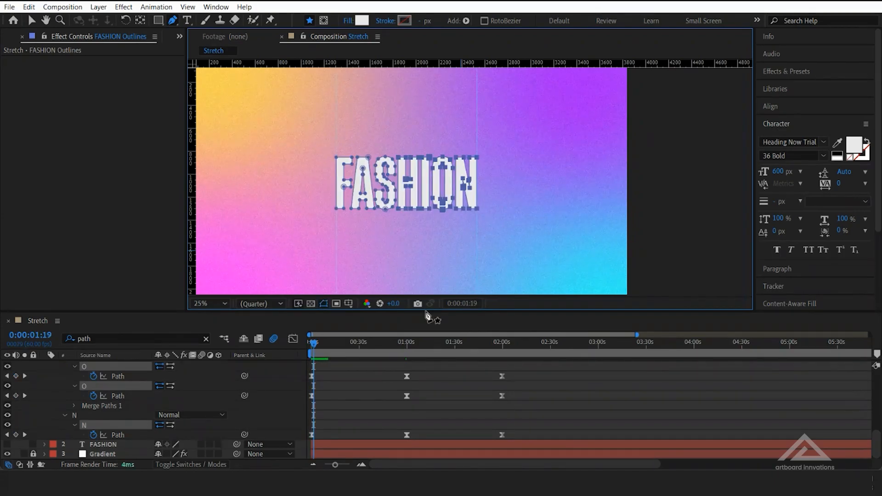
left_click_drag(336, 461, 325, 464)
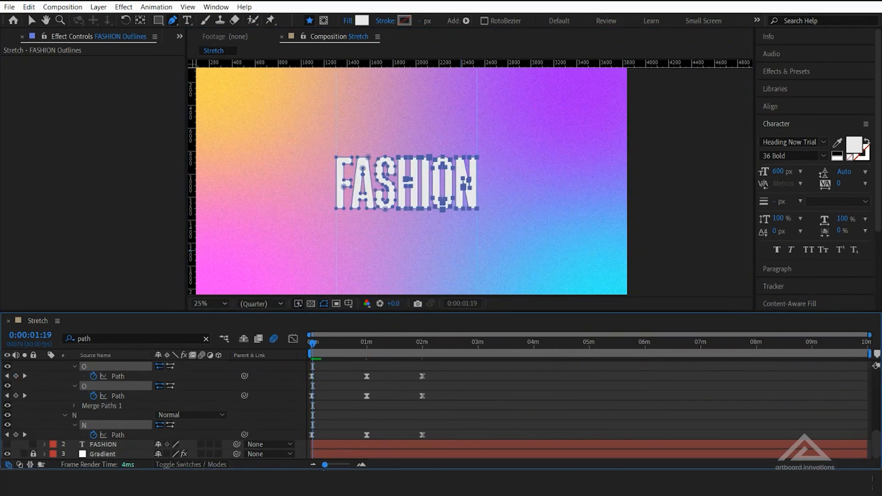
left_click_drag(312, 345, 292, 348)
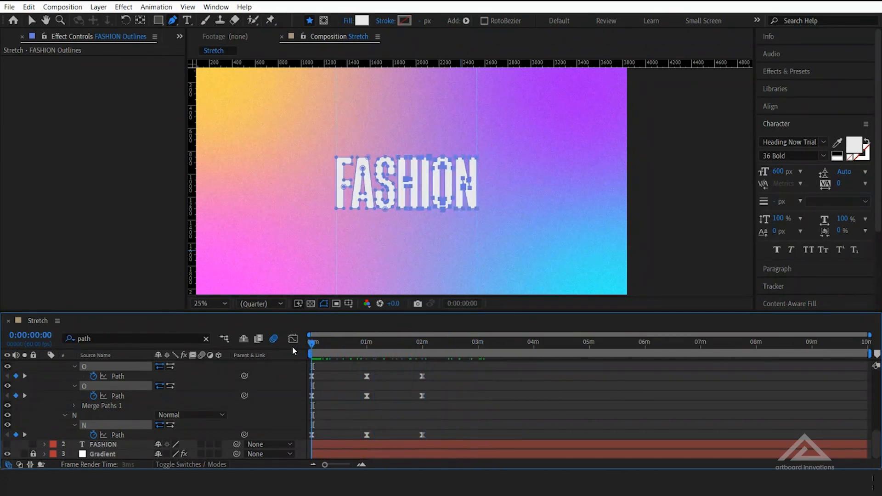
key("space")
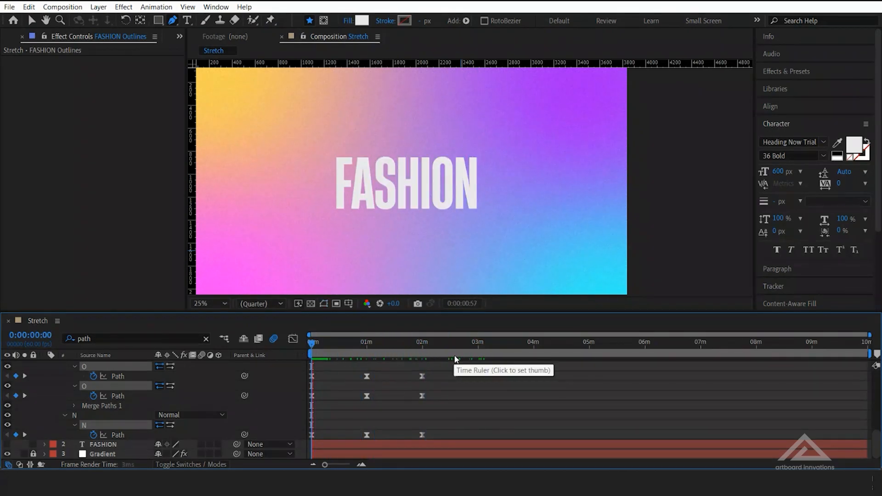
key("space")
left_click_drag(312, 344, 467, 351)
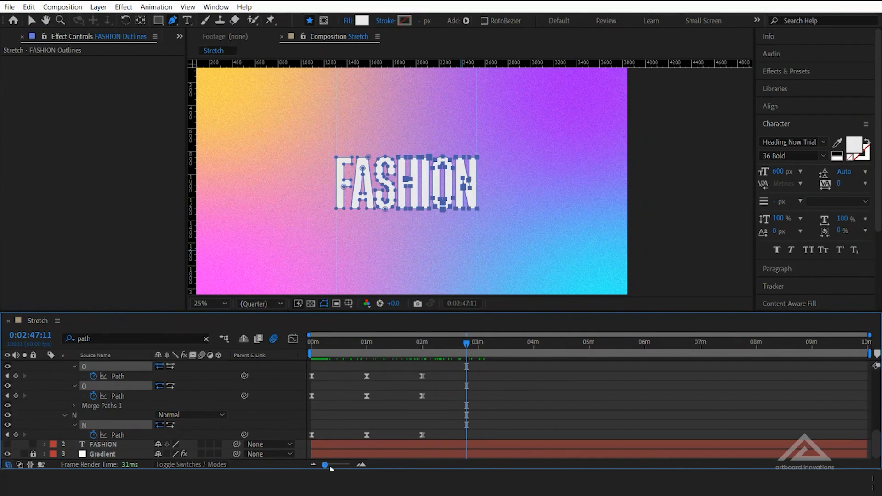
At 0:02:59:42, stretch the H's crossbar by moving F, A, S and its left stem left, and its right stem with I, O, N right
left_click_drag(327, 466, 331, 466)
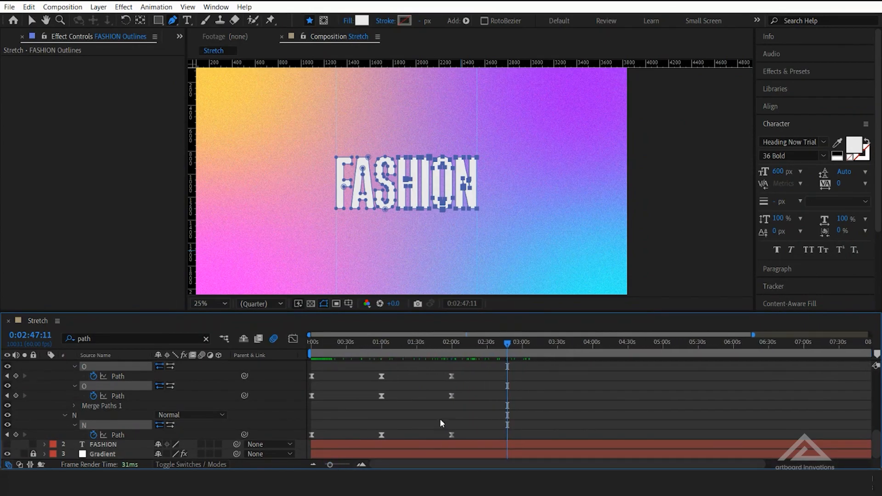
left_click_drag(508, 343, 530, 351)
left_click(523, 351)
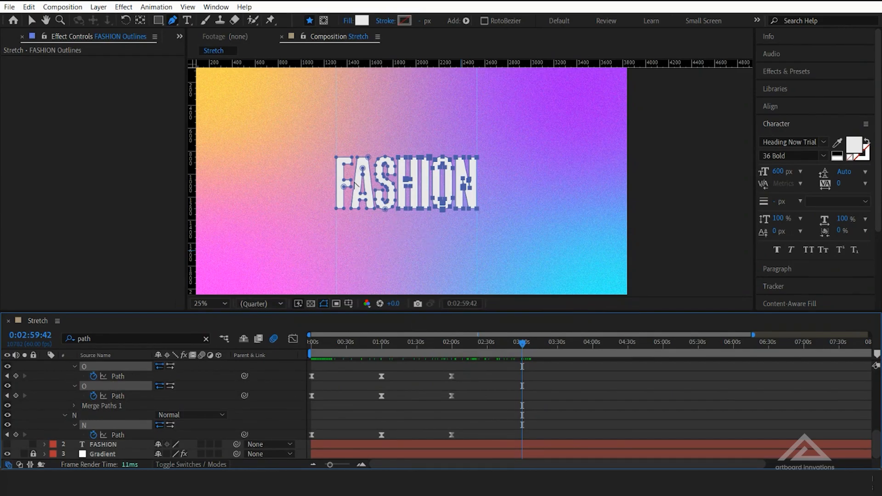
left_click_drag(309, 135, 410, 241)
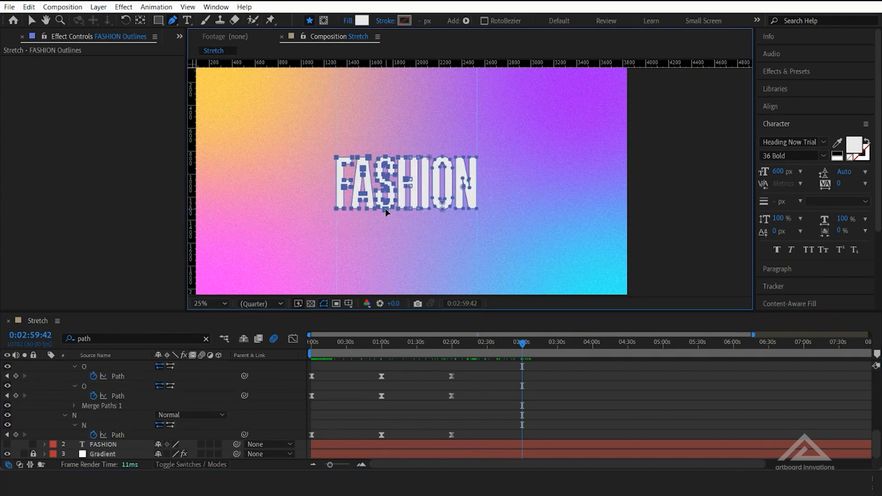
left_click_drag(331, 208, 296, 207)
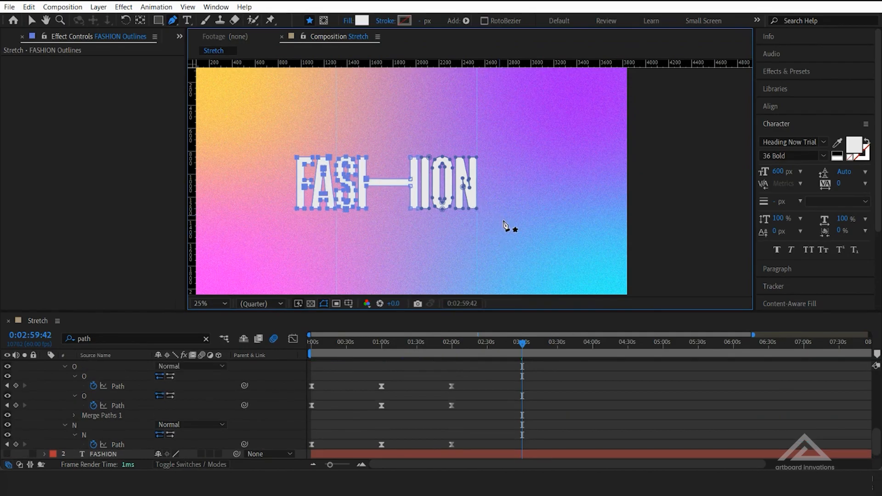
left_click_drag(511, 230, 400, 147)
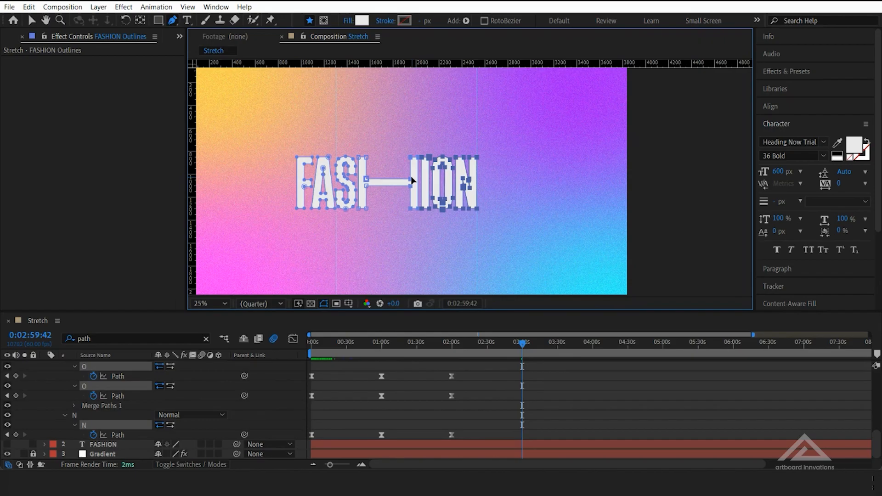
left_click_drag(413, 181, 427, 180)
Scrub from the start to 0:02:59:42 to preview the H stretching
left_click_drag(524, 346, 300, 348)
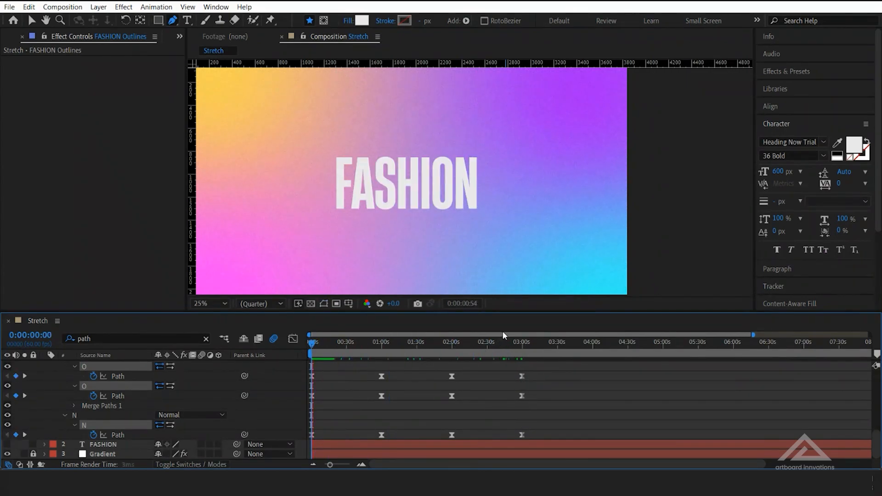
left_click(313, 342)
left_click_drag(313, 345, 523, 346)
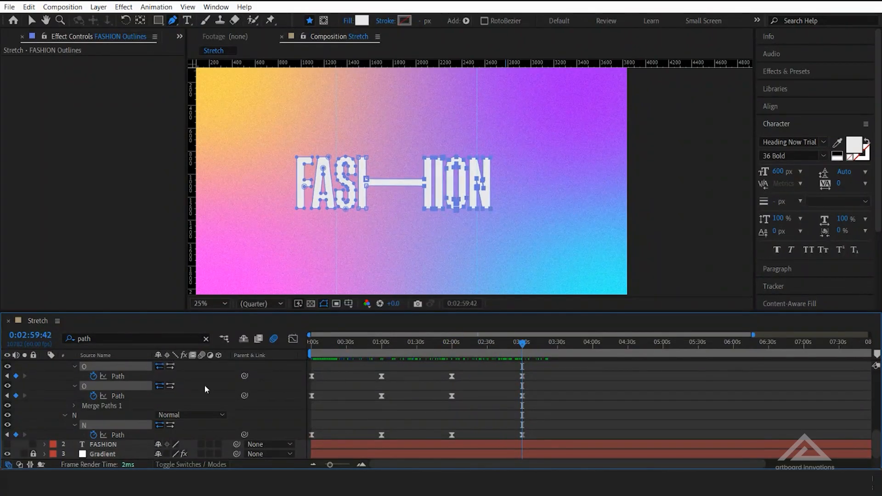
key("Delete")
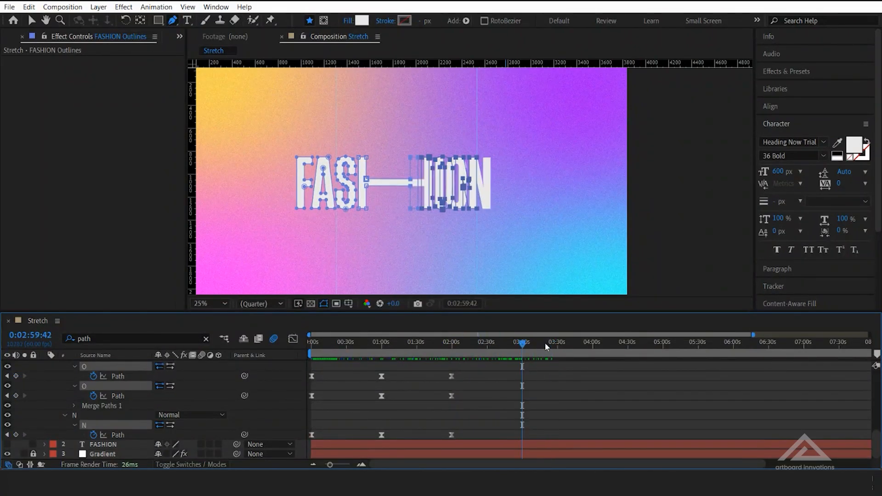
key("ctrl+z")
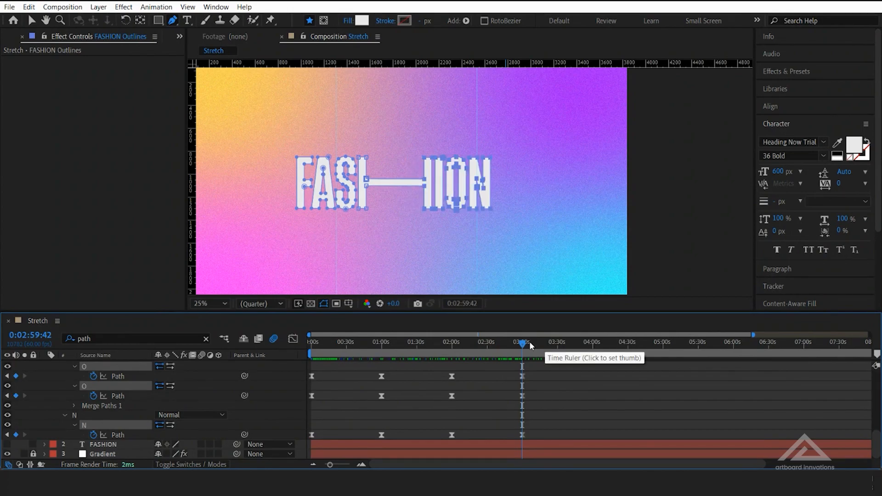
Compare the keyframes at 0:01:59:36 and 0:02:59:42 and check every letter's Path for a keyframe at the H stretch
left_click(8, 376)
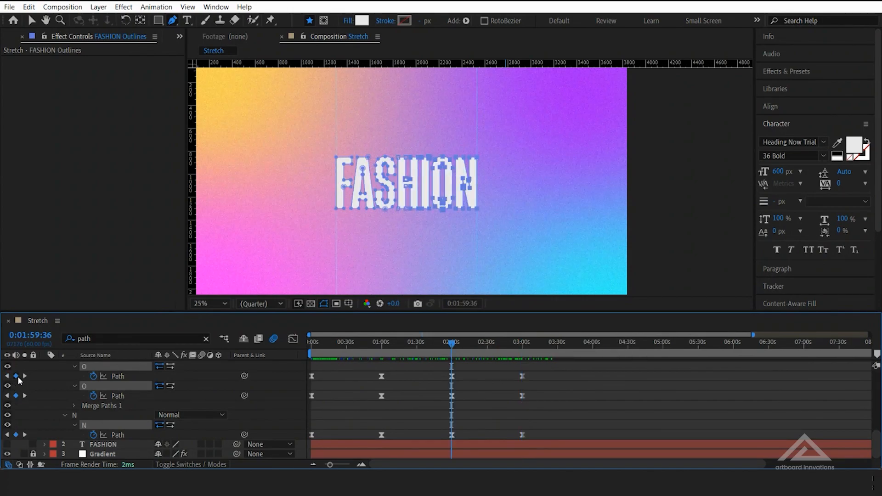
left_click(24, 376)
scroll(547, 395, "up", 5)
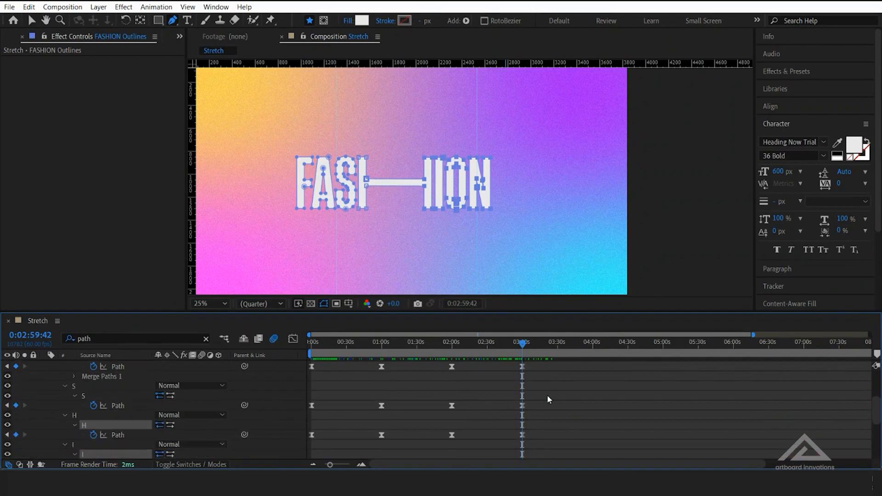
scroll(649, 401, "down", 3)
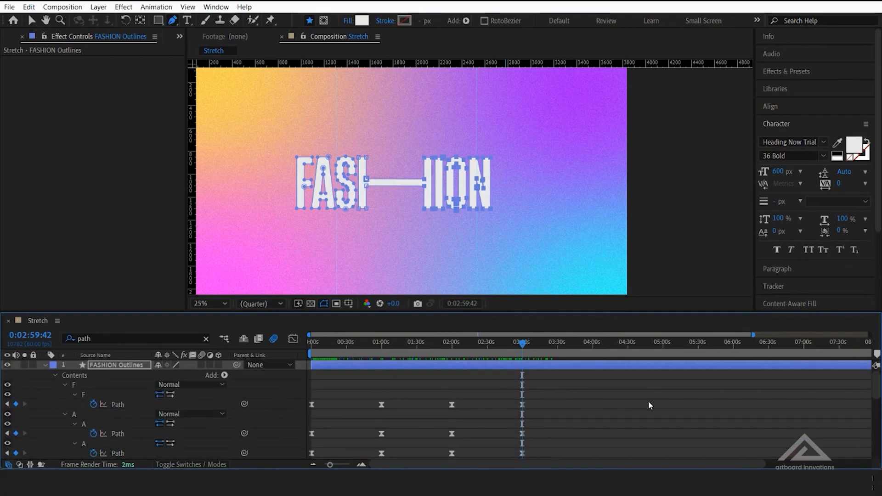
scroll(649, 401, "down", 5)
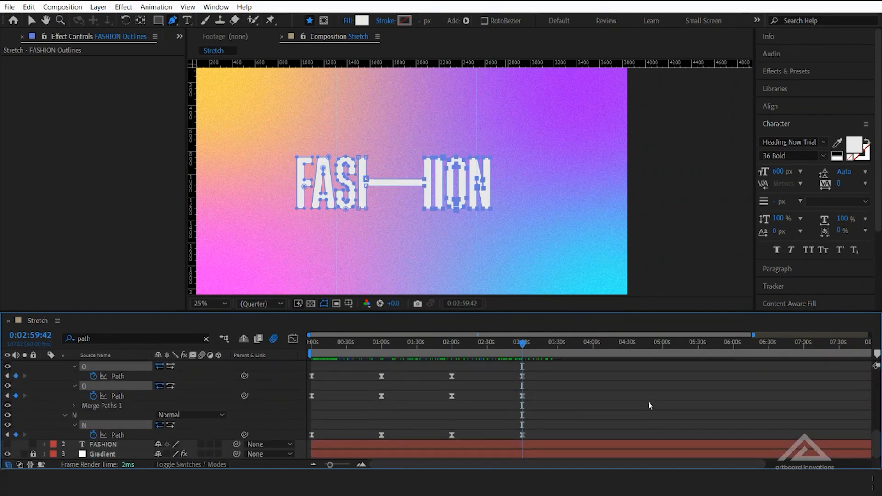
Play the animation from the first frame and scrub to 0:03:19:47 to review both the F and H stretches
left_click_drag(527, 346, 304, 341)
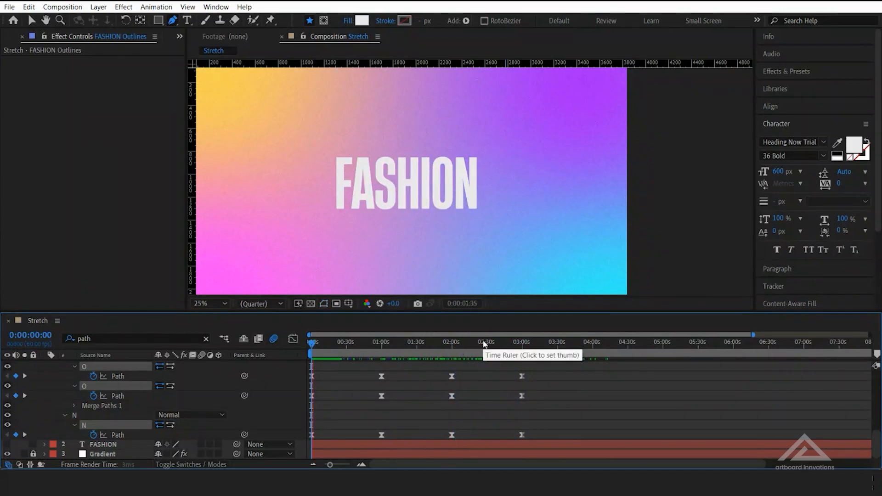
key("space")
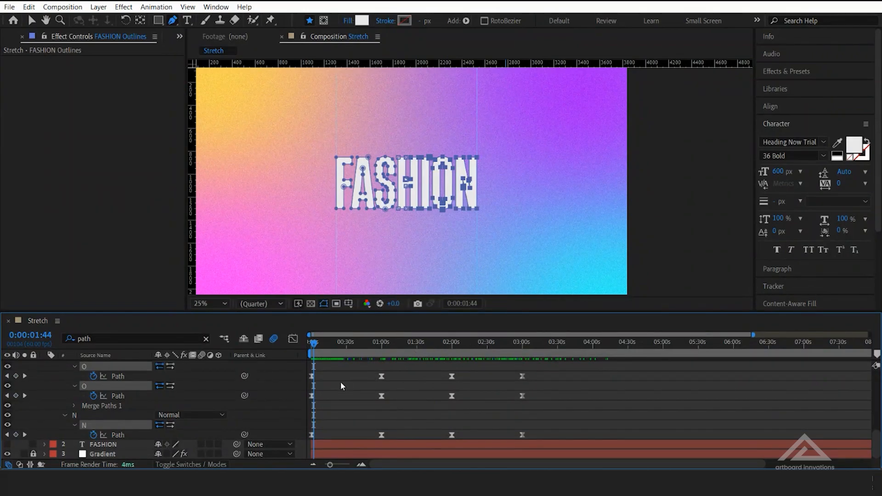
scroll(487, 403, "up", 5)
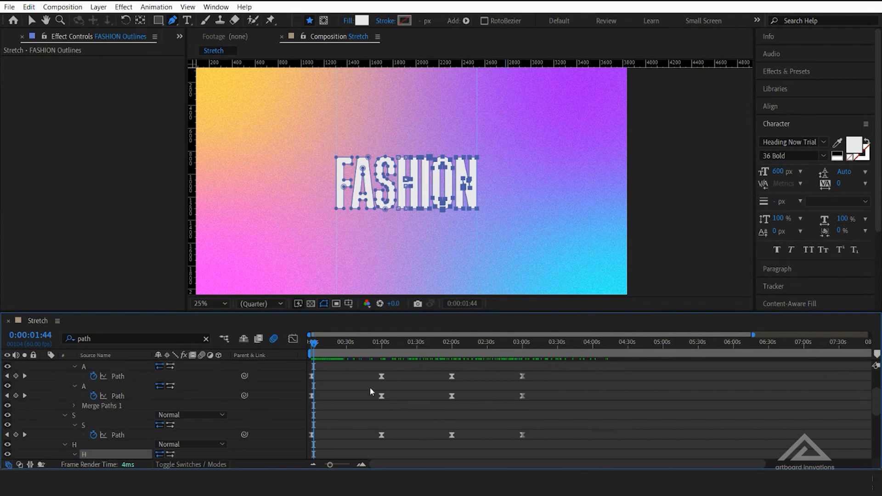
left_click_drag(316, 342, 548, 354)
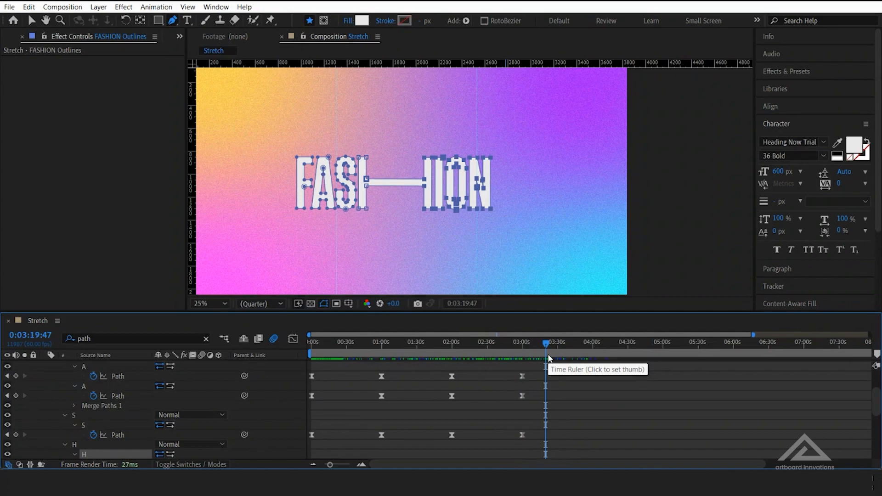
Copy all letters' Path keyframes from 0:00:00:00 and paste them at 0:03:59:56
scroll(545, 333, "down", 3)
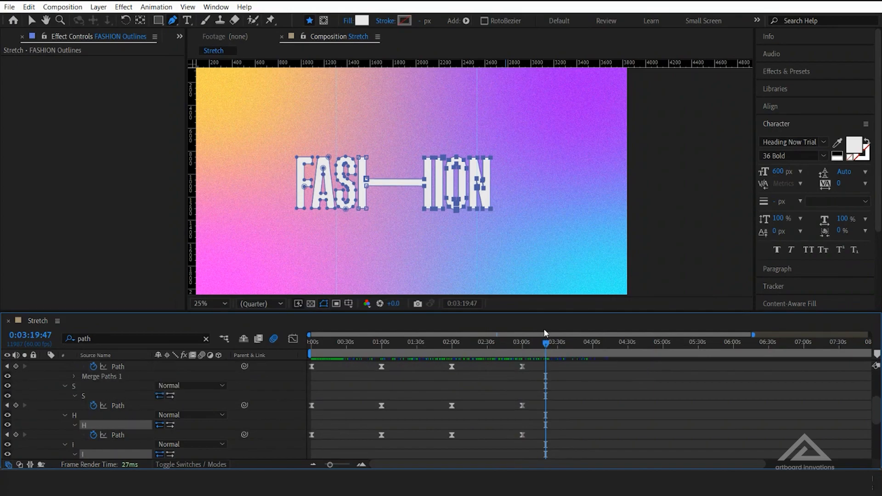
left_click(593, 353)
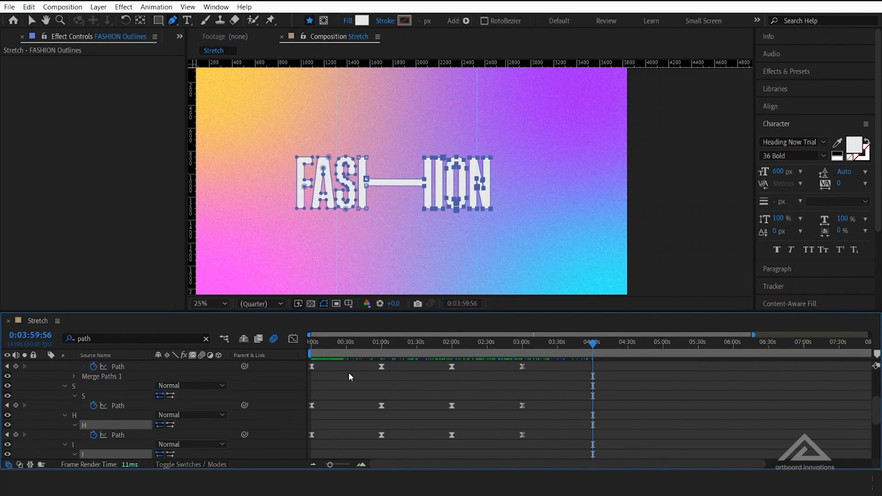
scroll(342, 371, "up", 3)
left_click_drag(331, 389, 310, 453)
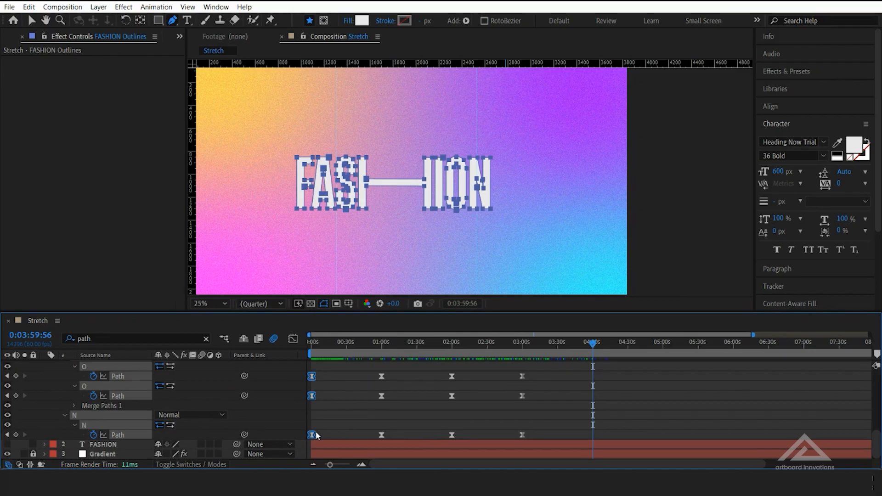
key("ctrl+v")
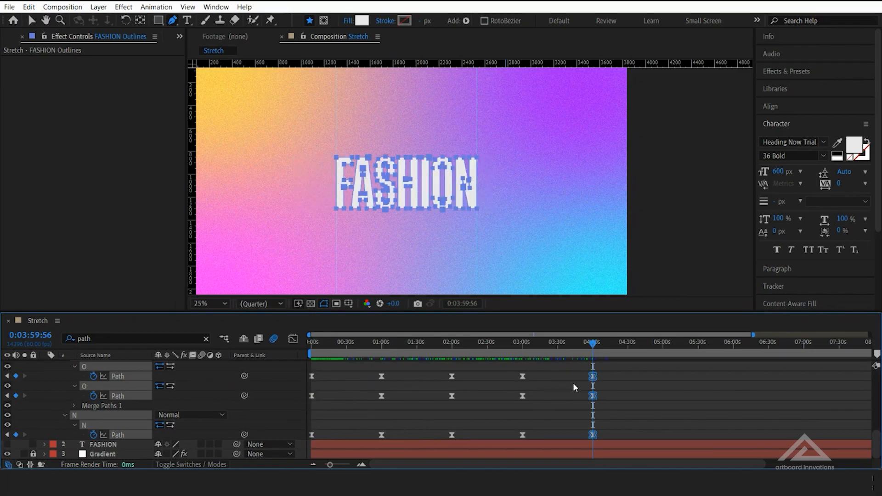
Move to 0:04:58:12 and select all path points of the letter O
left_click(660, 347)
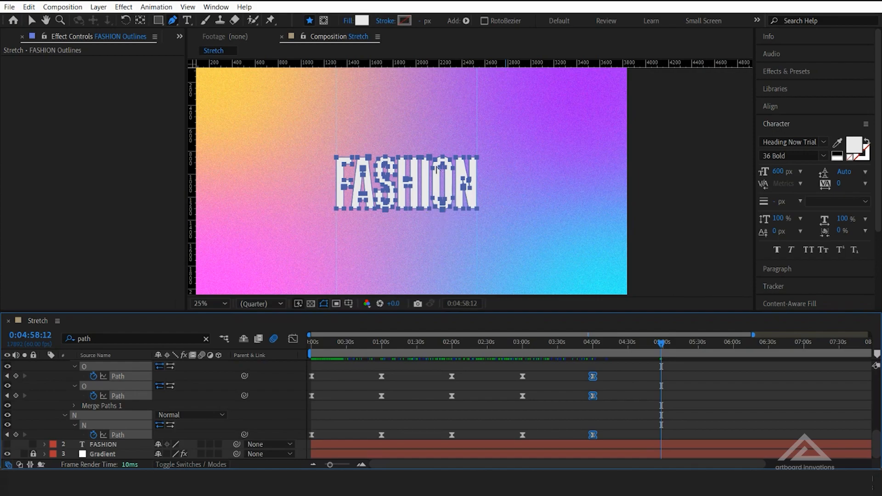
left_click(430, 148)
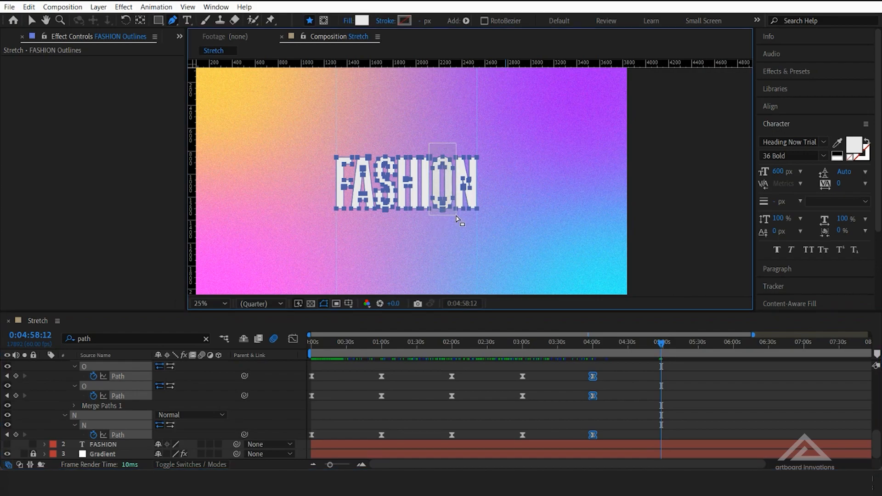
scroll(432, 189, "up", 2)
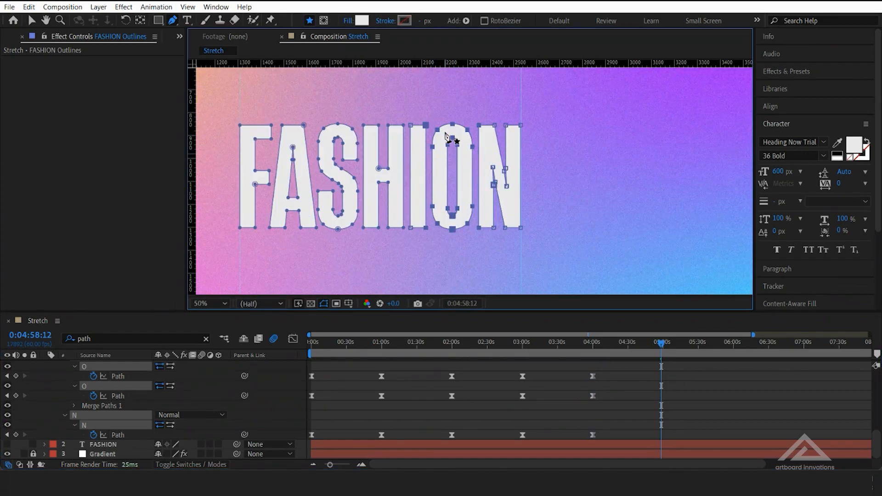
left_click_drag(432, 109, 478, 255)
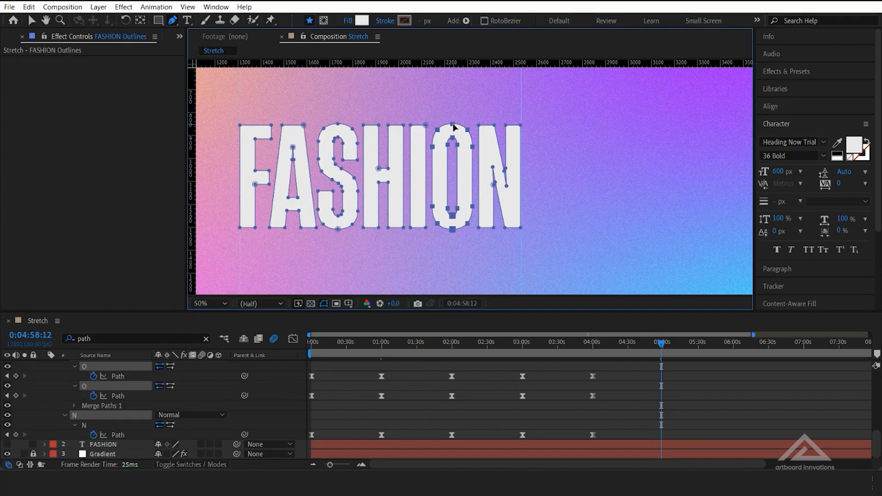
left_click_drag(452, 125, 473, 166)
key("ctrl+z")
left_click_drag(453, 123, 474, 156)
key("ctrl+z")
Stretch the O at 0:04:58:12 by moving its upper points up and its lower points down
left_click_drag(455, 126, 452, 91)
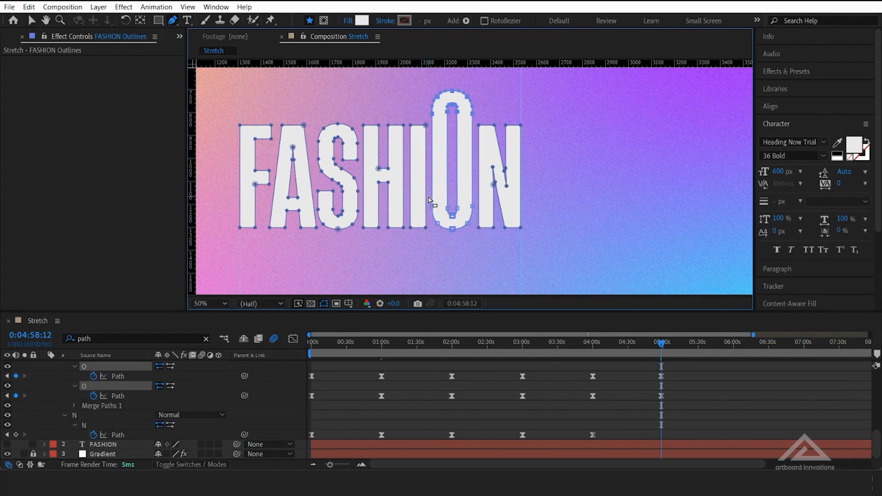
left_click_drag(430, 199, 485, 259)
left_click_drag(472, 209, 474, 230)
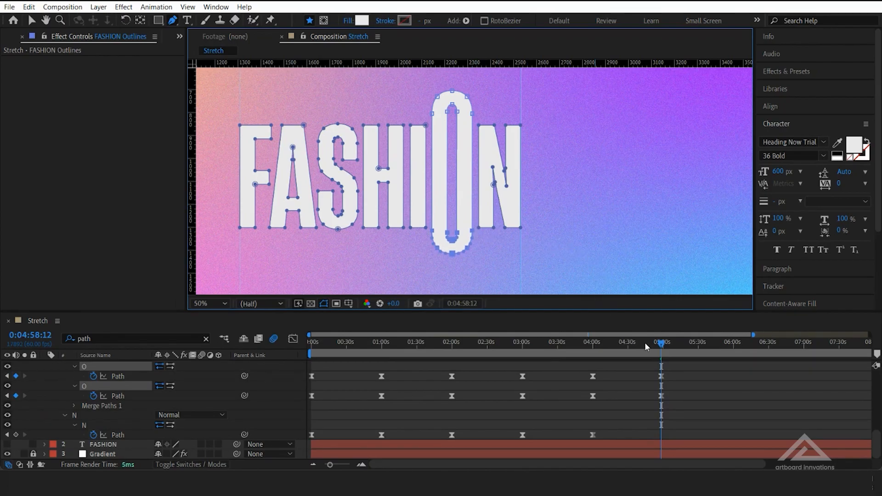
Scrub between 0:05:00:39 and 0:04:43:02 to preview the O stretching, and return to the O's keyframe at 0:04:58:12
mouse_move(663, 347)
left_mouse_down()
mouse_move(597, 361)
mouse_move(666, 364)
left_mouse_up()
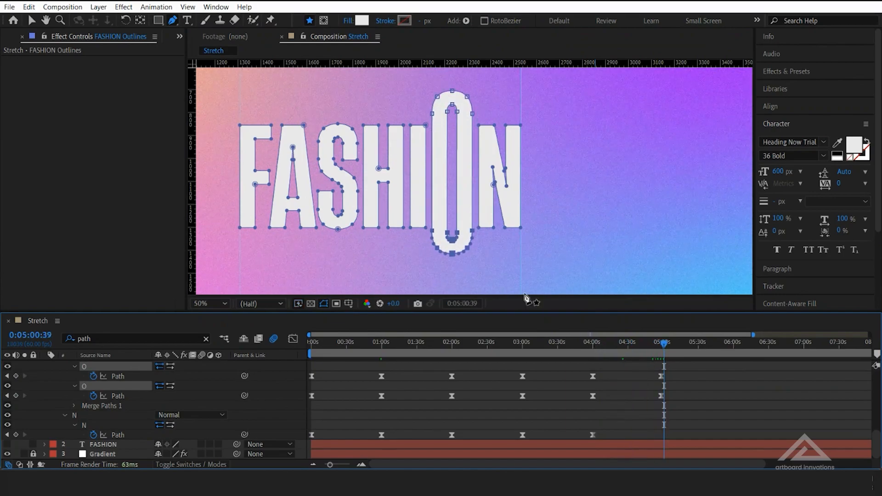
scroll(482, 209, "down", 1)
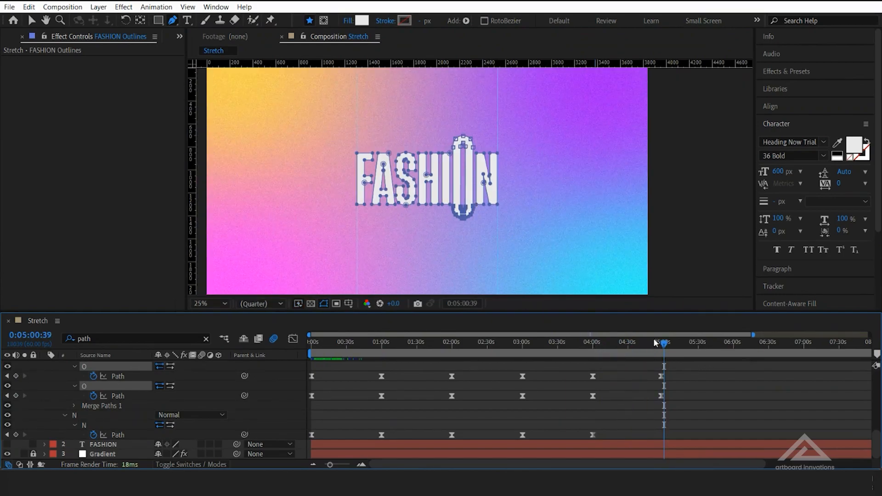
mouse_move(655, 350)
left_mouse_down()
mouse_move(580, 354)
mouse_move(643, 359)
left_mouse_up()
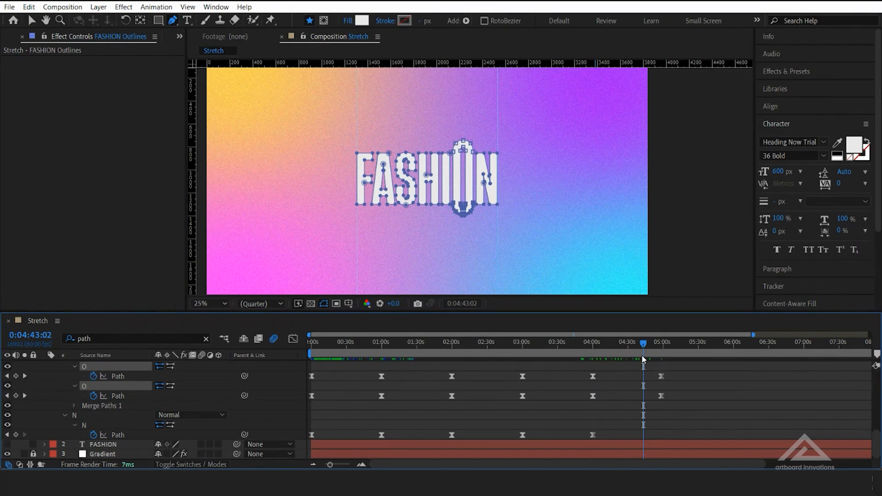
left_click(25, 376)
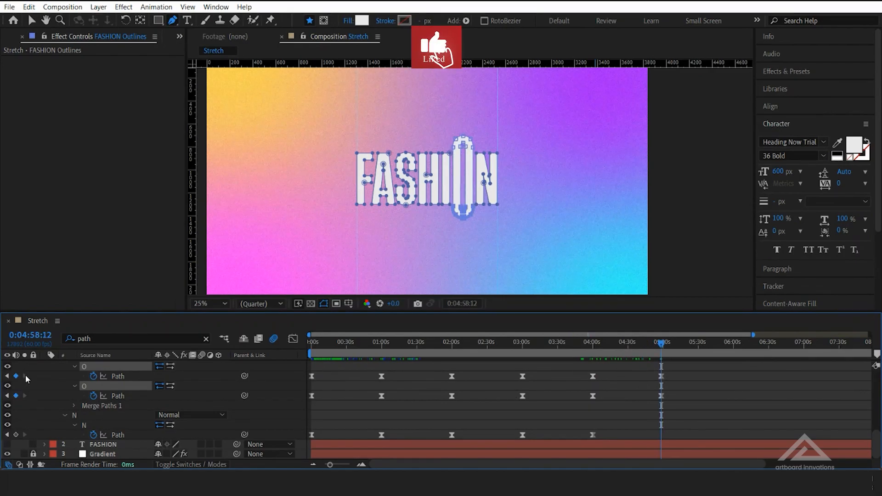
Copy all letters' Path keyframes from 0:00:00:00 and paste them at 0:06:01:22
left_click(735, 349)
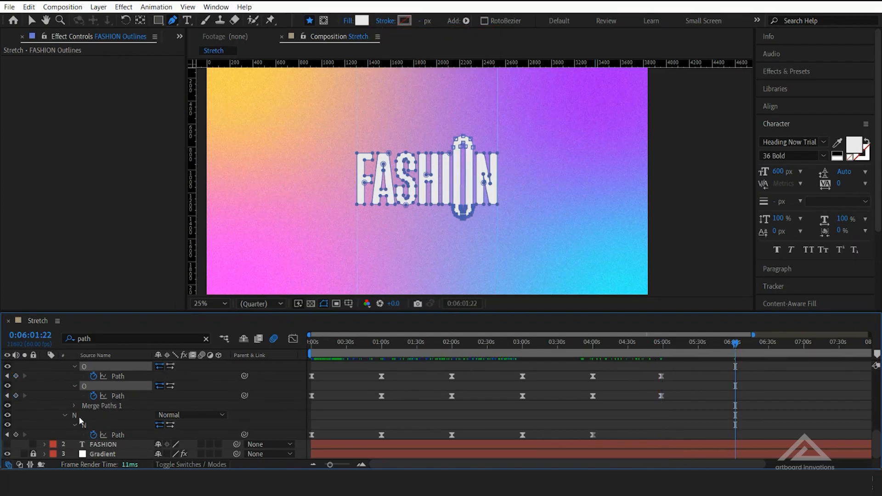
scroll(323, 414, "up", 8)
left_click_drag(325, 399, 271, 459)
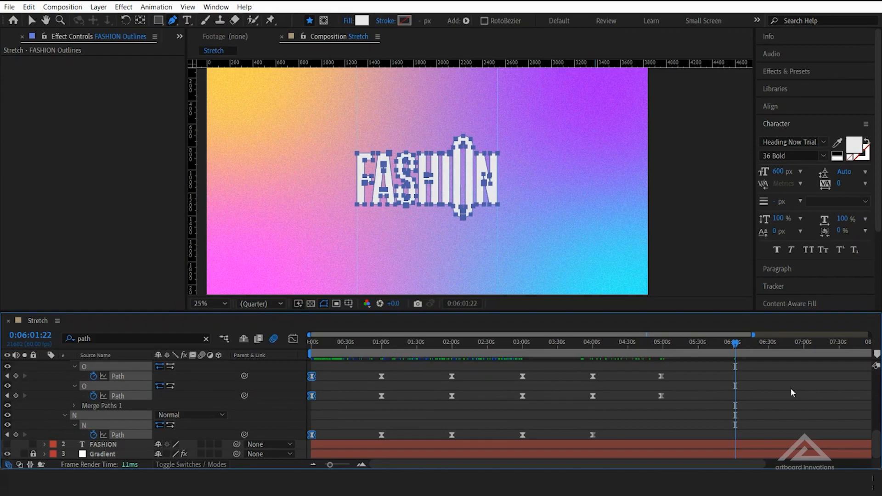
key("ctrl+v")
Add the missing Path keyframes at 0:04:58:12 so every letter is keyed at the O stretch
left_click(7, 434)
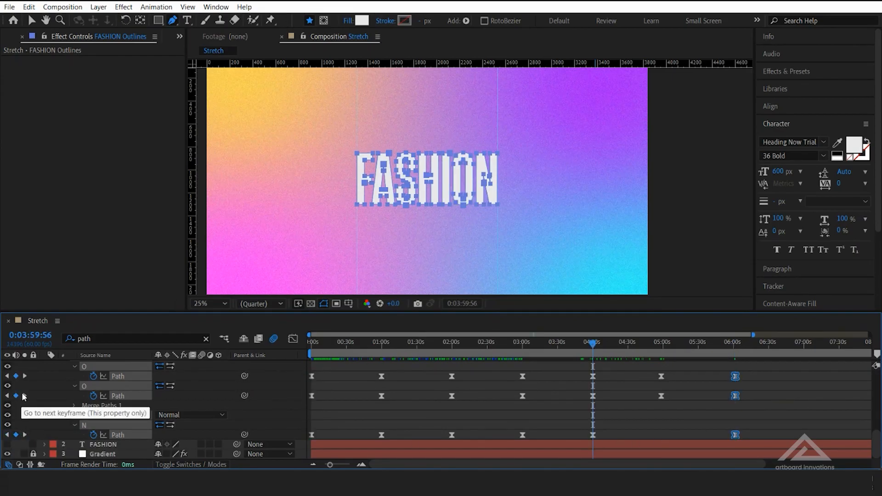
left_click(24, 396)
left_click(15, 435)
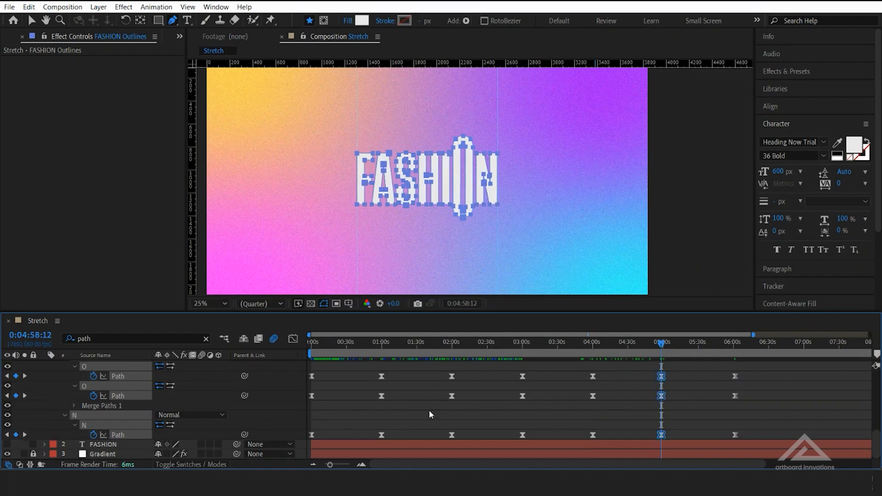
scroll(666, 392, "up", 5)
scroll(703, 409, "up", 2)
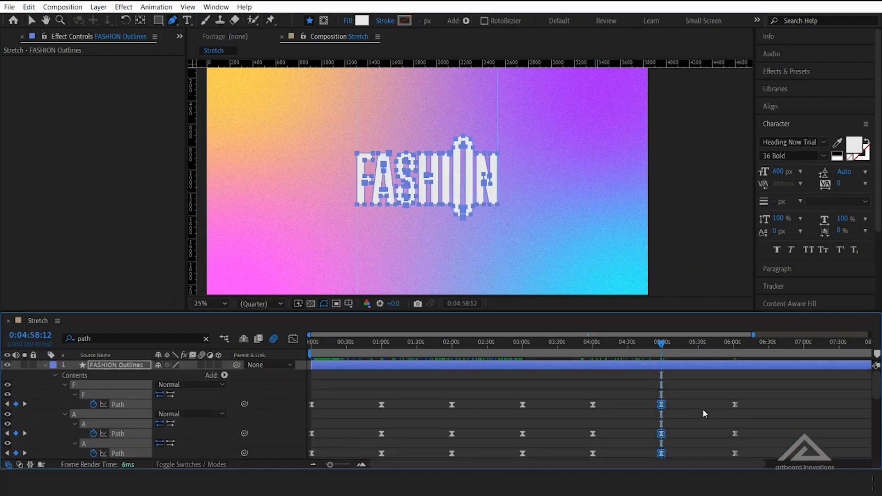
Play the animation from the first frame and scrub to 0:06:33:12 to review the F, H and O stretches
key("Home")
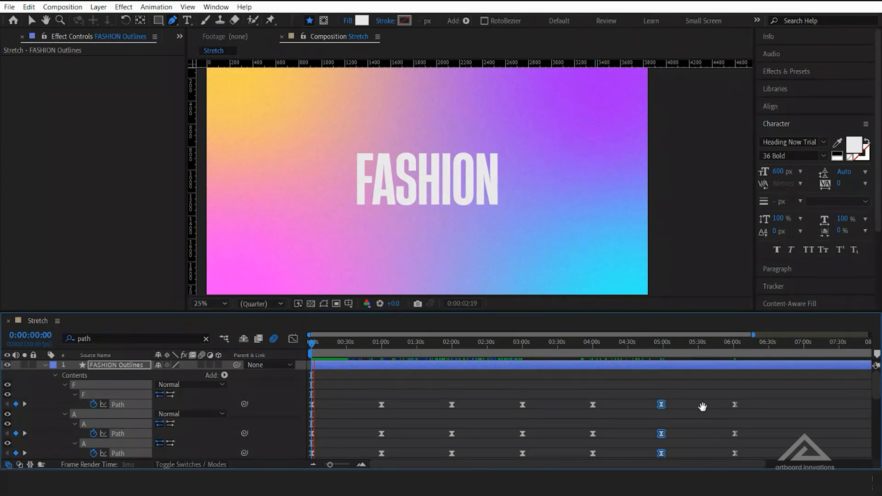
key("space")
left_click_drag(314, 346, 773, 382)
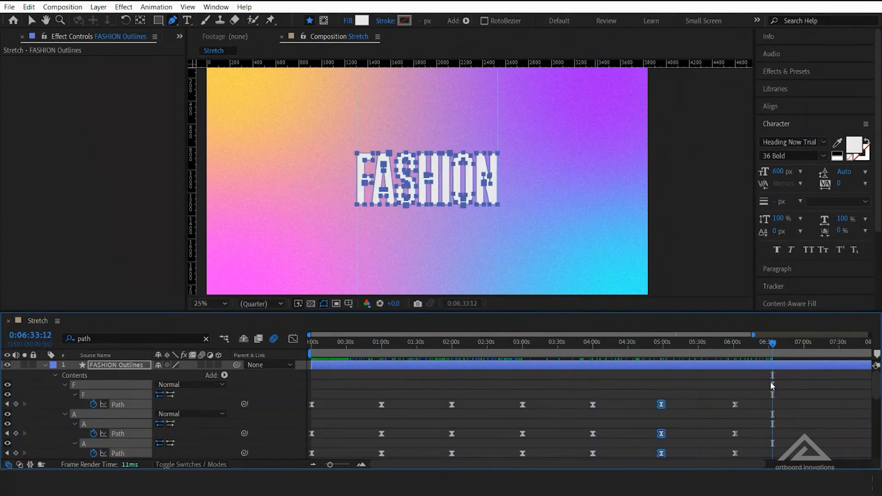
Move to 0:06:59:50 and select the F's path points above its base
left_click_drag(337, 467, 345, 467)
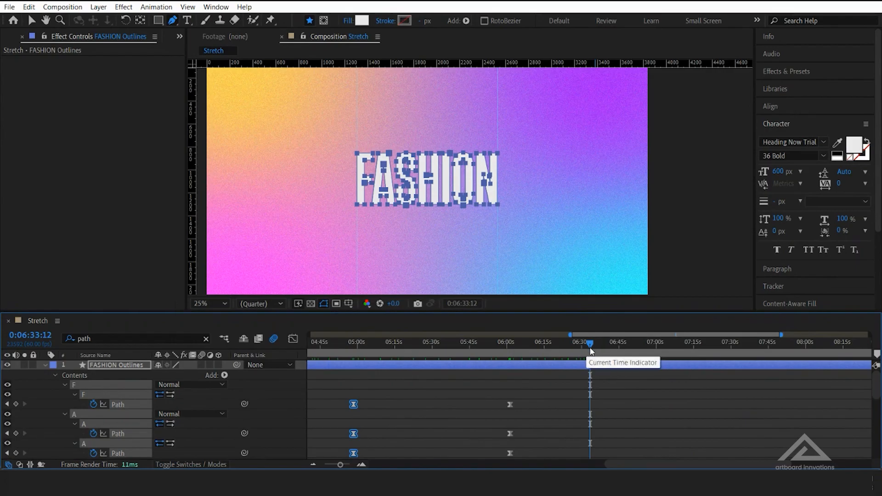
left_click(655, 348)
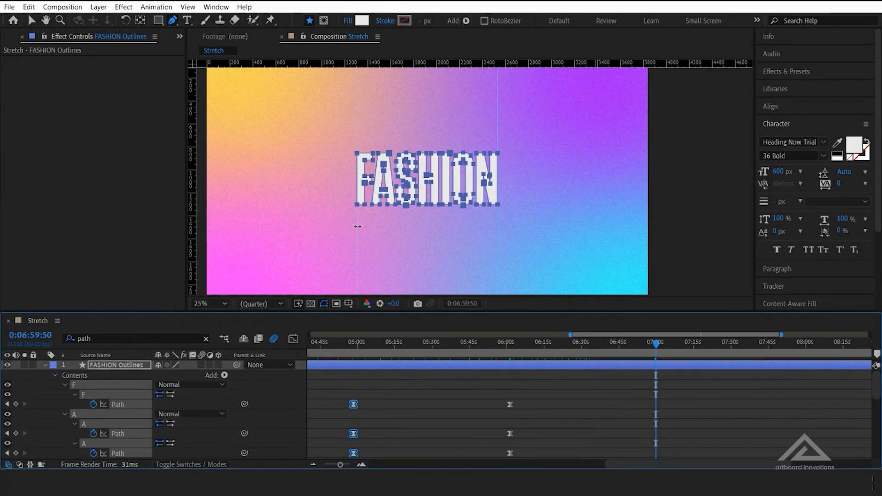
left_click_drag(344, 141, 371, 203)
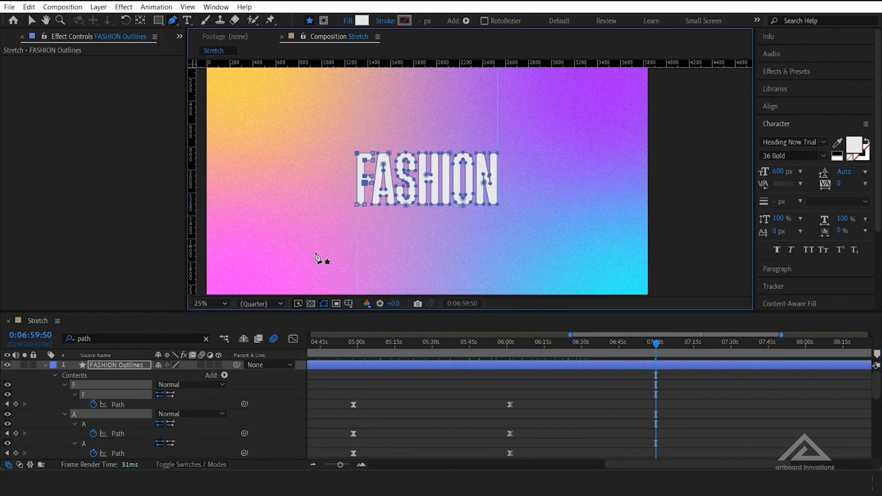
key("period")
left_click_drag(307, 225, 452, 242)
key("period")
left_click_drag(335, 211, 370, 187)
key("comma")
left_click_drag(373, 99, 435, 221)
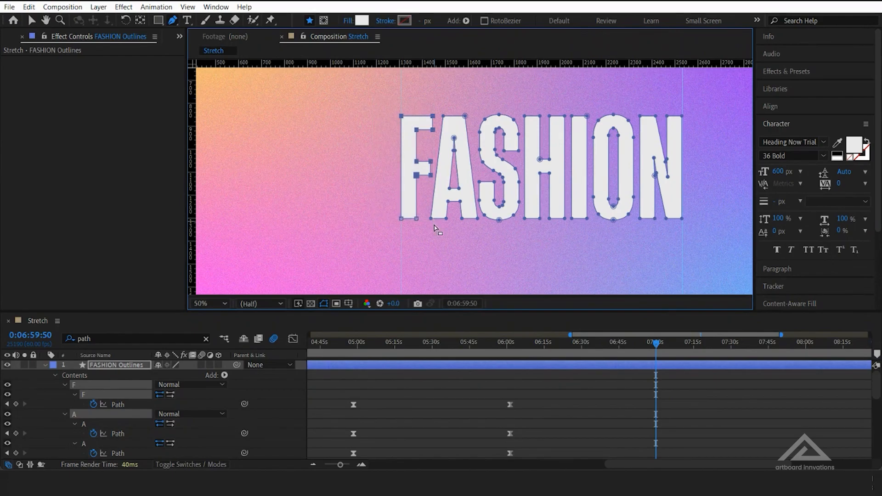
key("period")
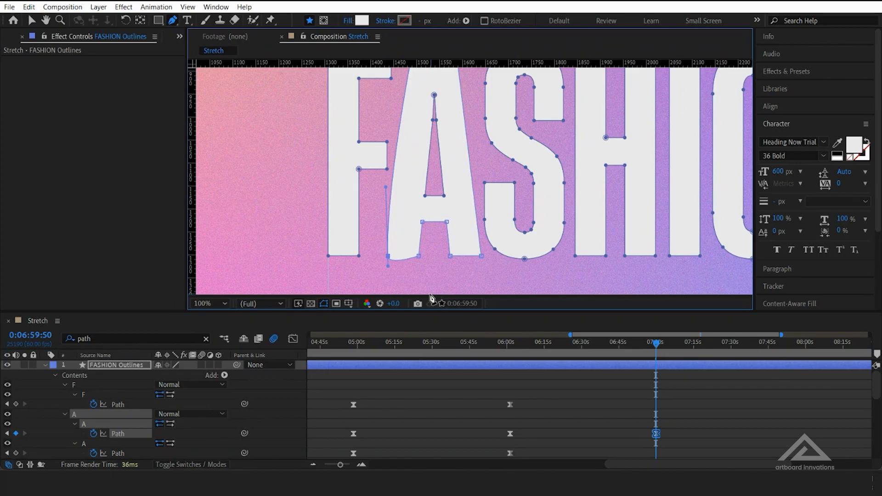
left_click_drag(360, 260, 389, 291)
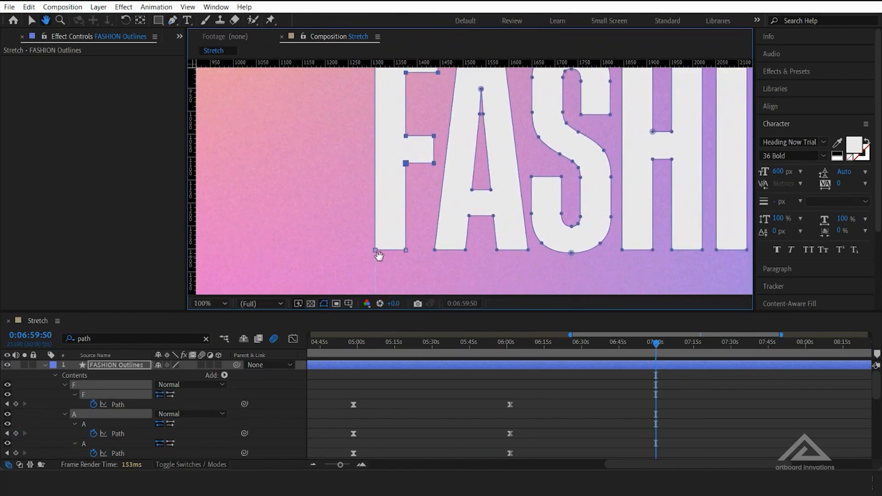
Raise the F's selected upper points slightly at 0:06:59:50 with the Pen tool, keeping its base in place
key("g")
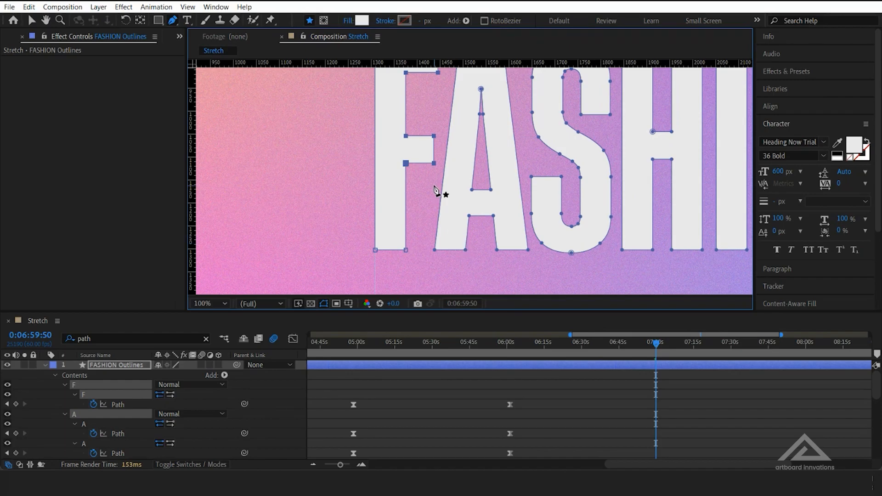
key("comma")
left_click_drag(431, 159, 419, 199)
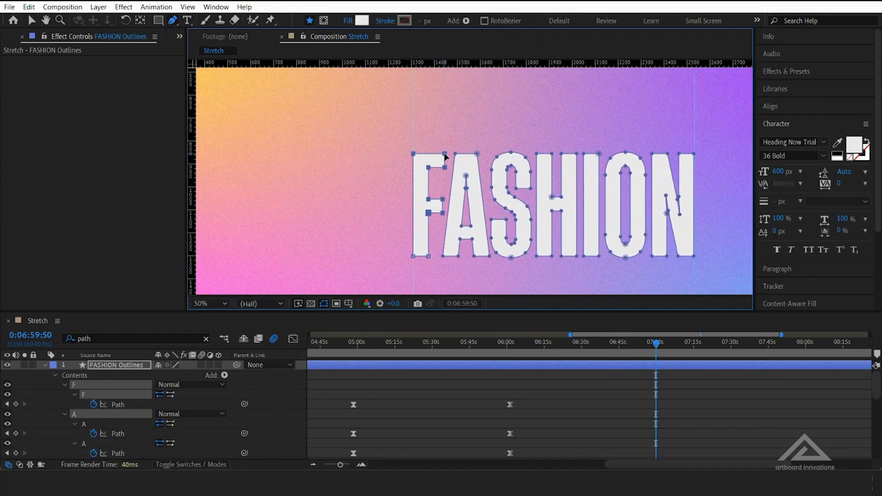
left_click_drag(444, 155, 446, 147)
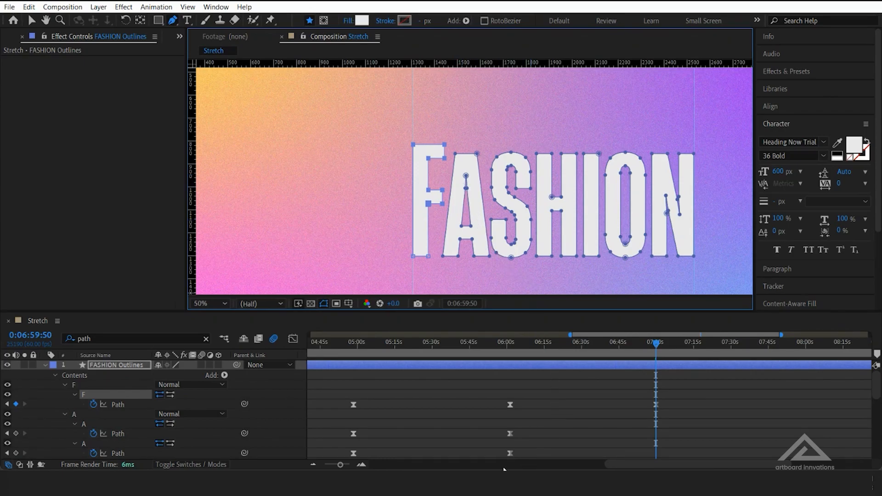
Copy the F's unstretched Path keyframe from 0:06:01:22 and paste it at 0:07:59:49
left_click_drag(339, 465, 319, 468)
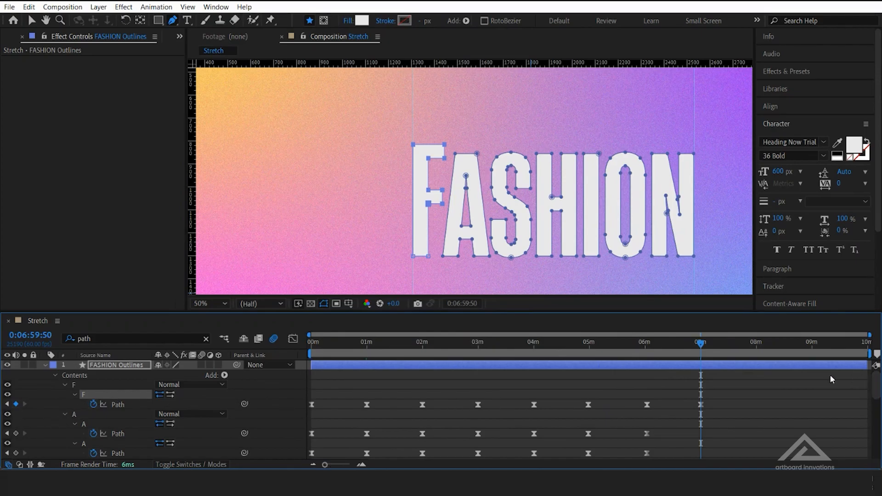
left_click_drag(324, 465, 336, 464)
left_click(689, 349)
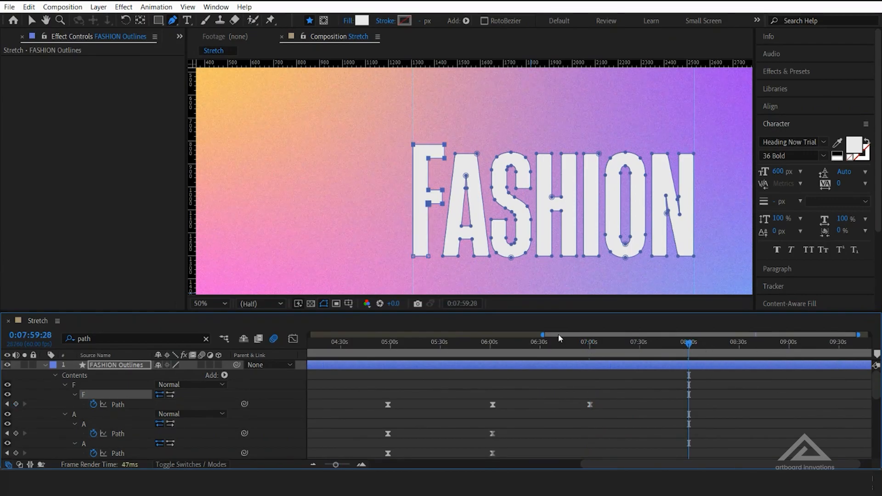
key("j")
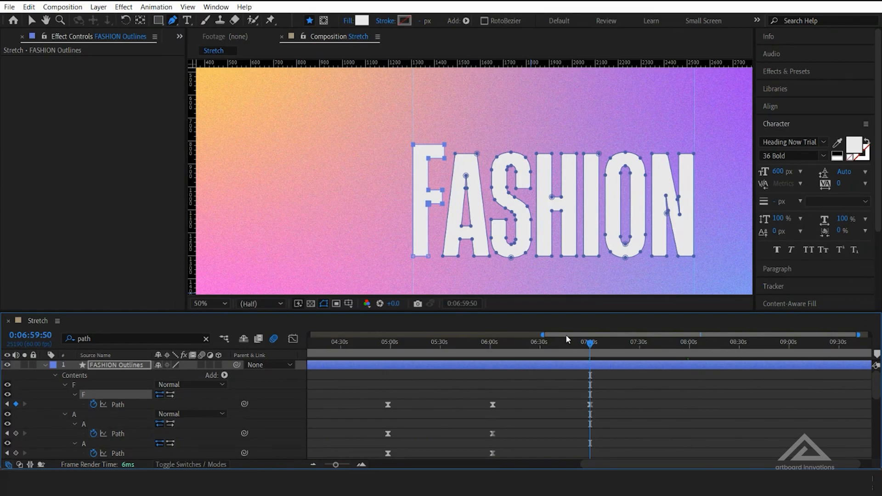
left_click(525, 348)
left_click_drag(517, 348, 494, 360)
left_click(477, 387)
left_click(492, 405)
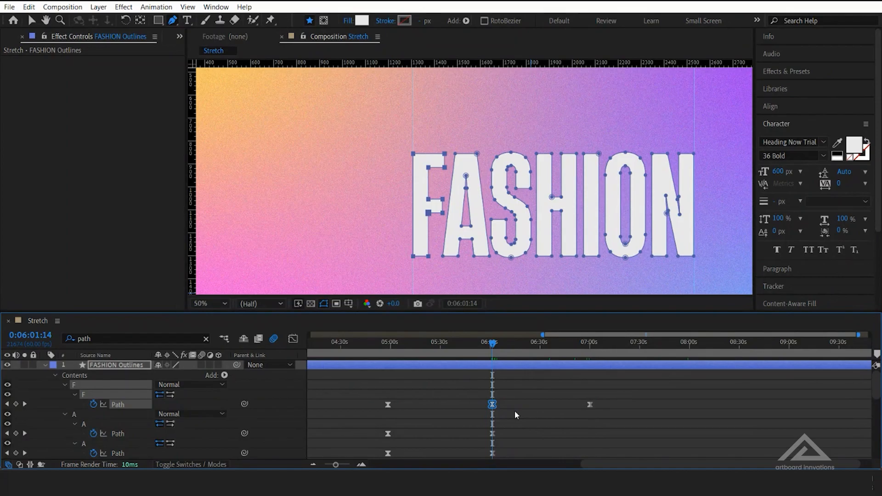
left_click(689, 352)
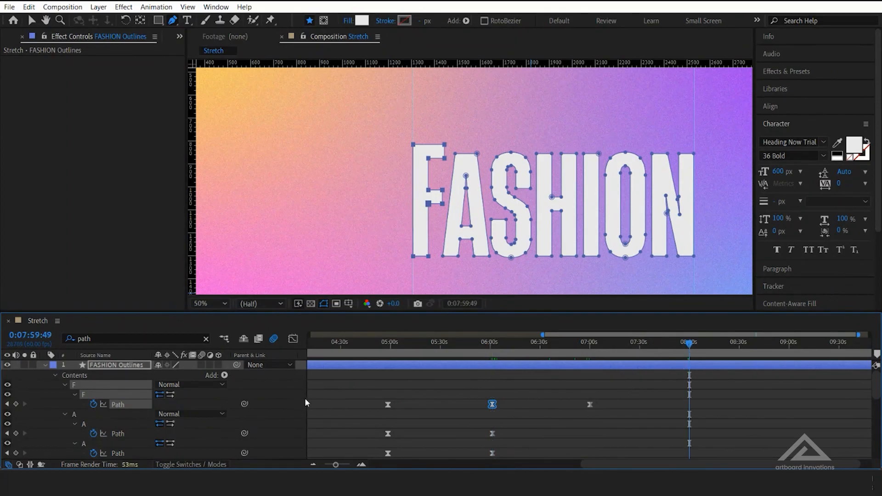
key("ctrl+v")
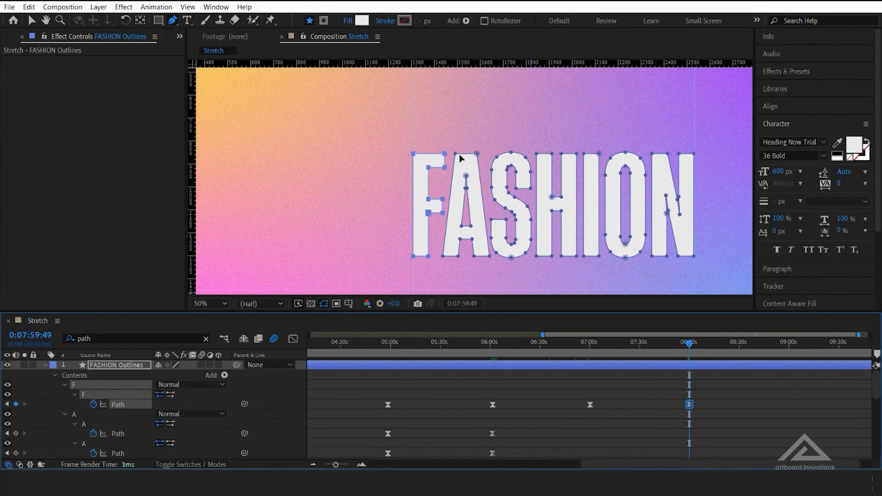
Clear the path filter and expand the FASHION Outlines layer's Contents to list the letter groups
key("a")
key("a")
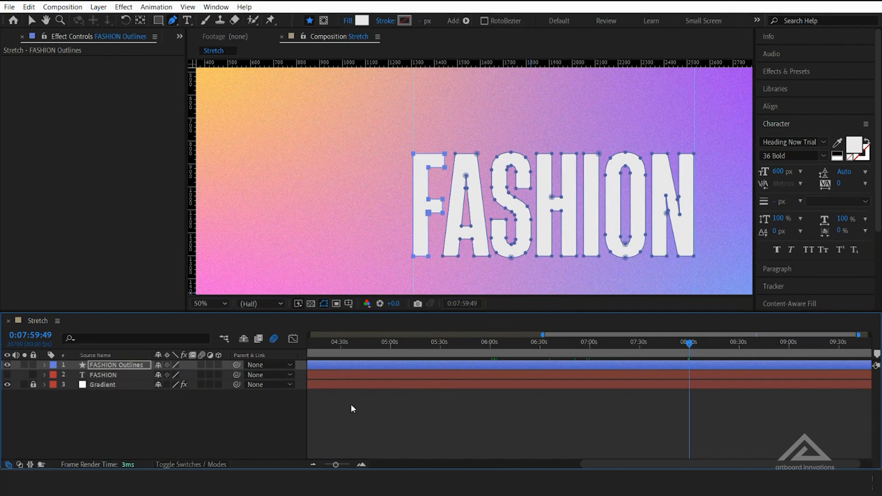
left_click(44, 365)
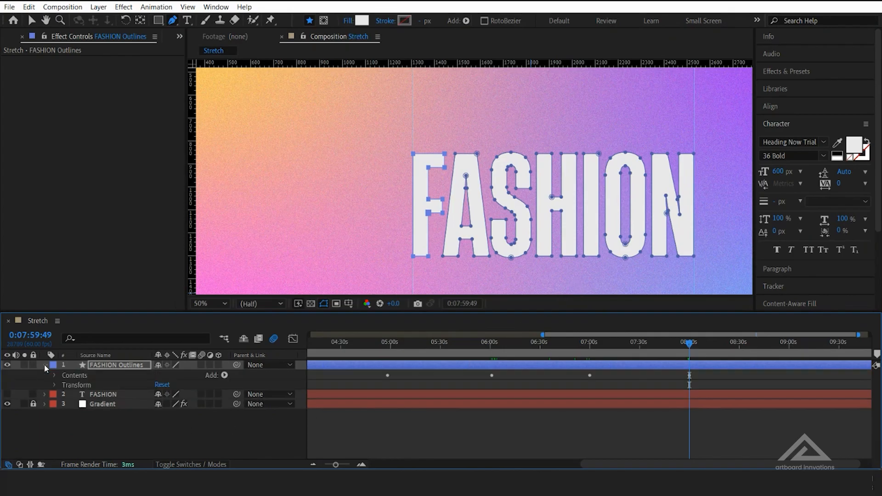
left_click(53, 375)
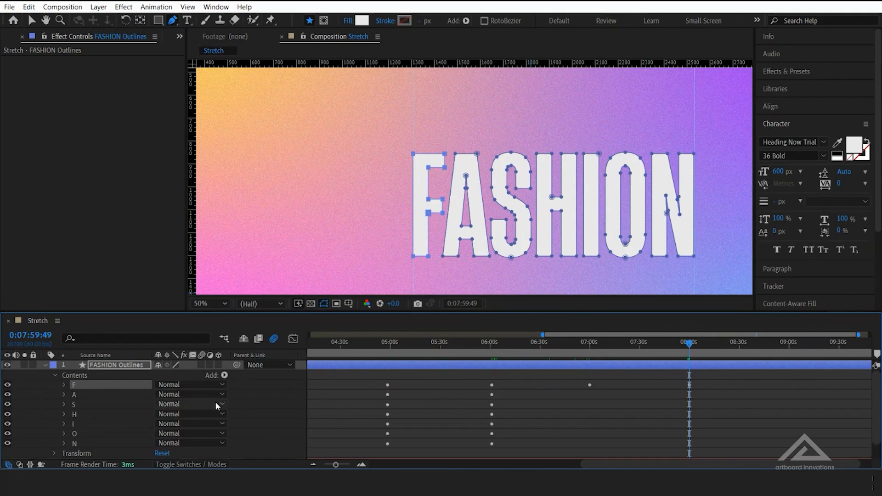
Filter the timeline by "path" and raise the A's upper outline and counter points slightly at 0:07:59:49, keeping its base in place
left_click(65, 385)
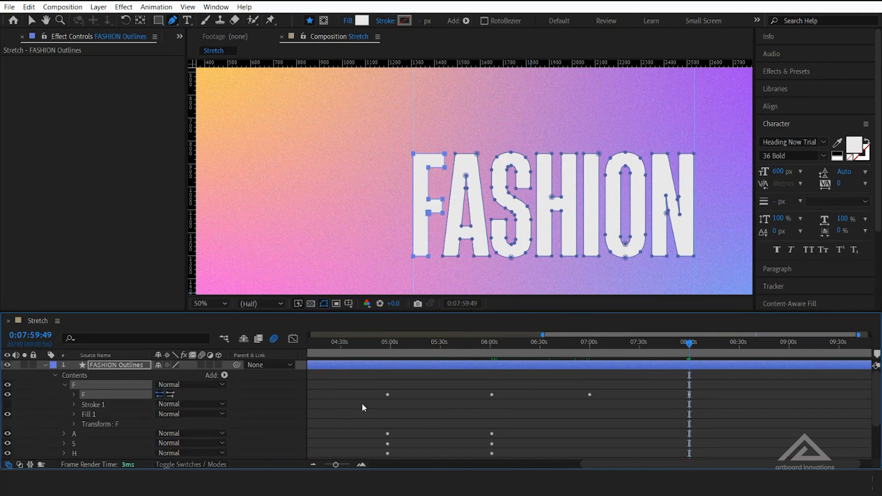
left_click(73, 395)
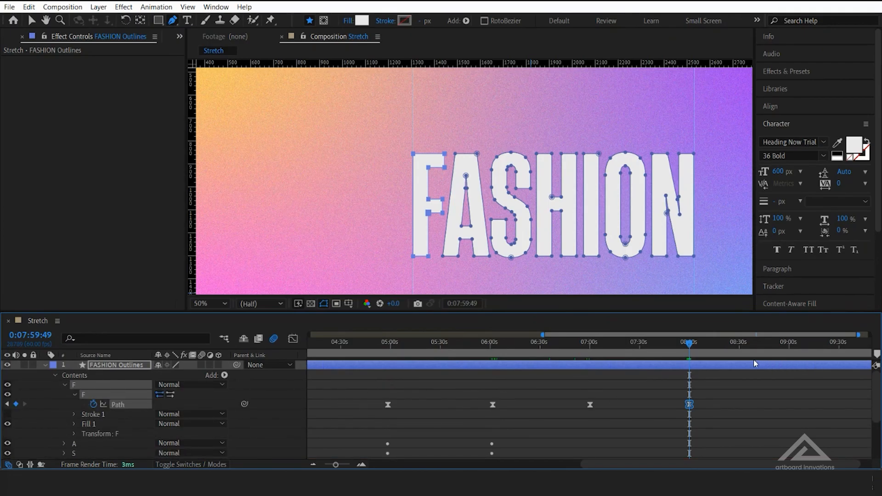
left_click(159, 339)
type("path")
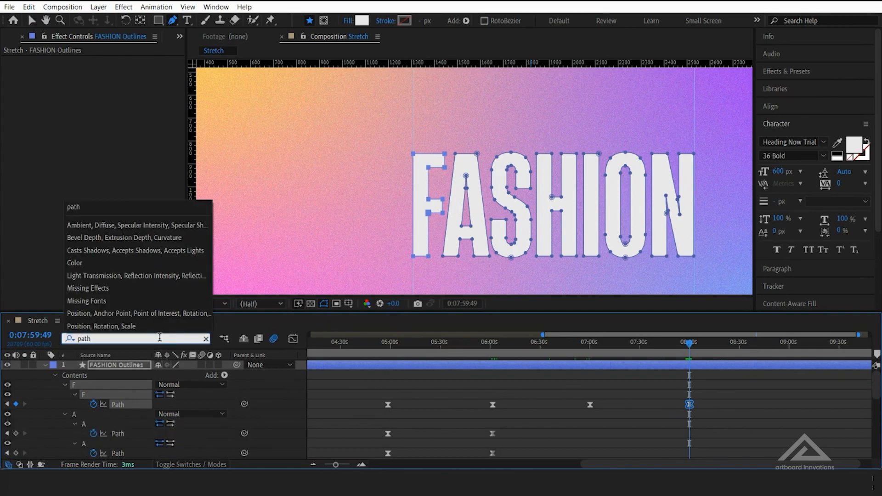
key("Return")
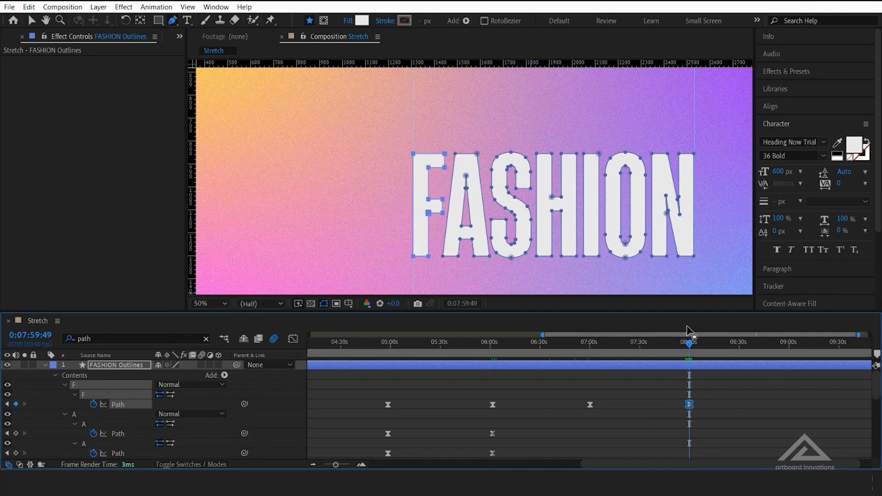
left_click_drag(447, 145, 483, 196)
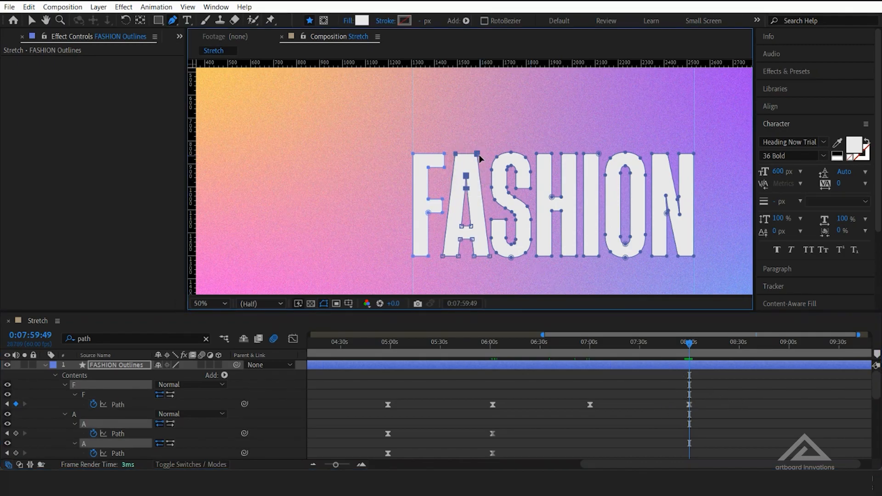
left_click_drag(478, 156, 478, 129)
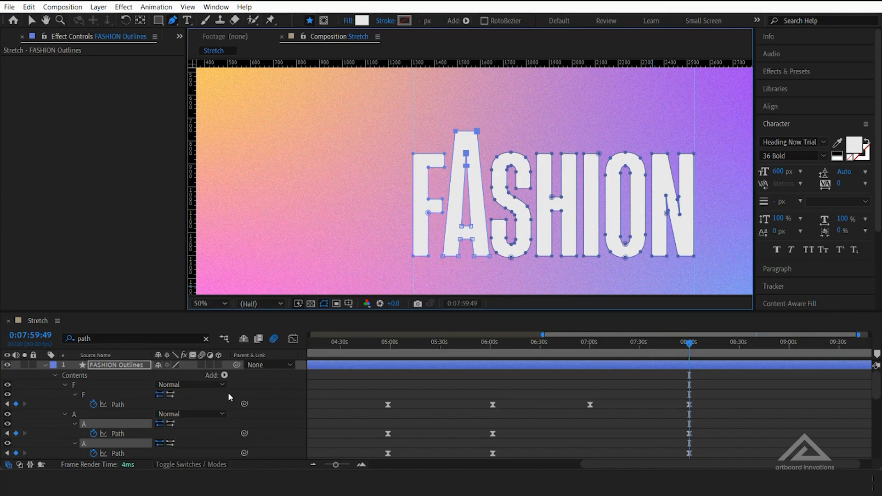
Copy the unstretched Path keyframe near six minutes from the A's first path and paste it at 0:08:58:57
left_click_drag(458, 398, 513, 420)
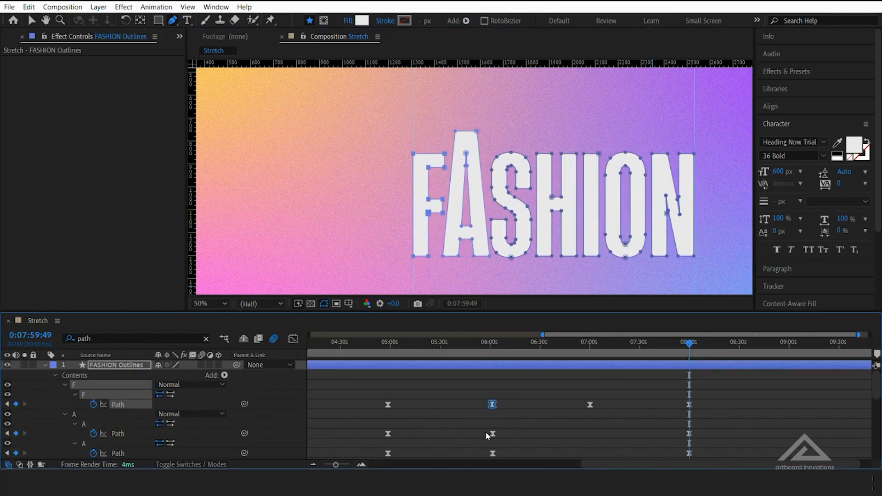
scroll(485, 431, "down", 2)
left_click_drag(473, 393, 529, 415)
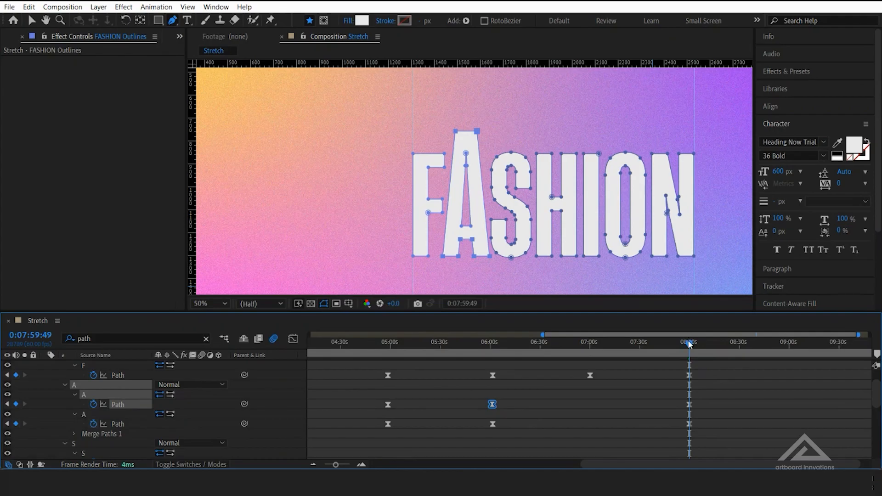
left_click_drag(688, 344, 745, 348)
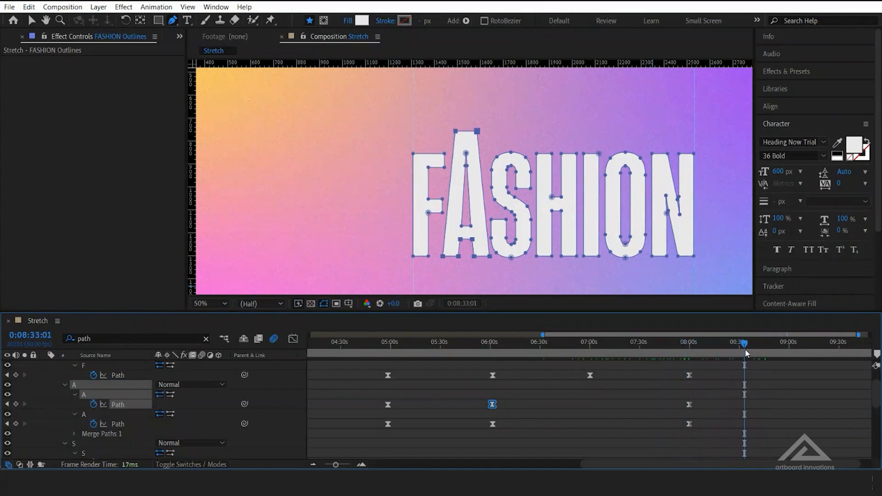
left_click(787, 353)
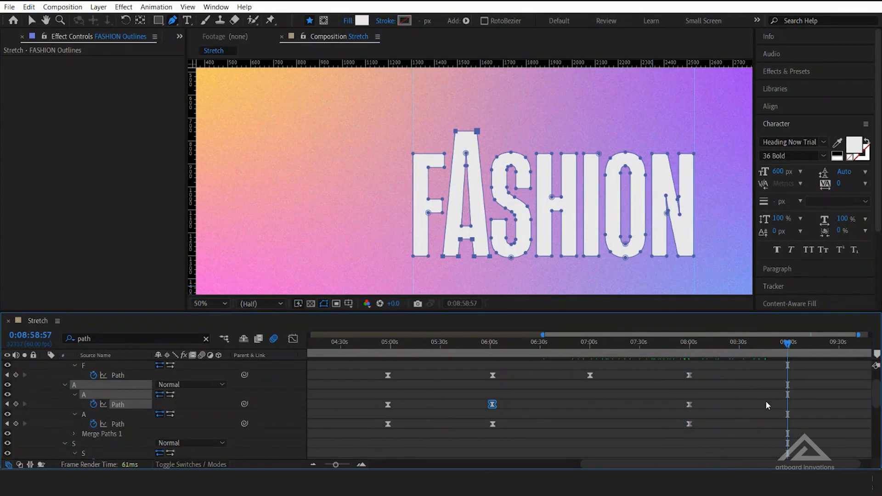
key("ctrl+v")
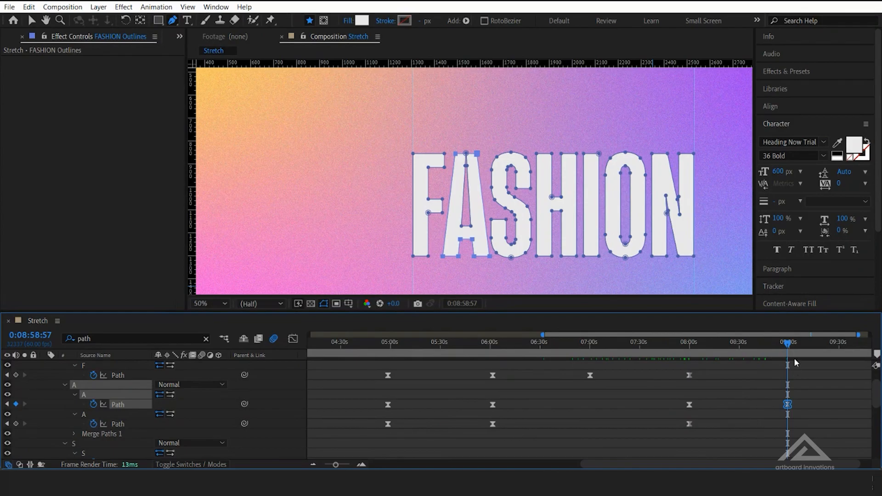
mouse_move(791, 349)
left_mouse_down()
mouse_move(579, 351)
mouse_move(783, 354)
left_mouse_up()
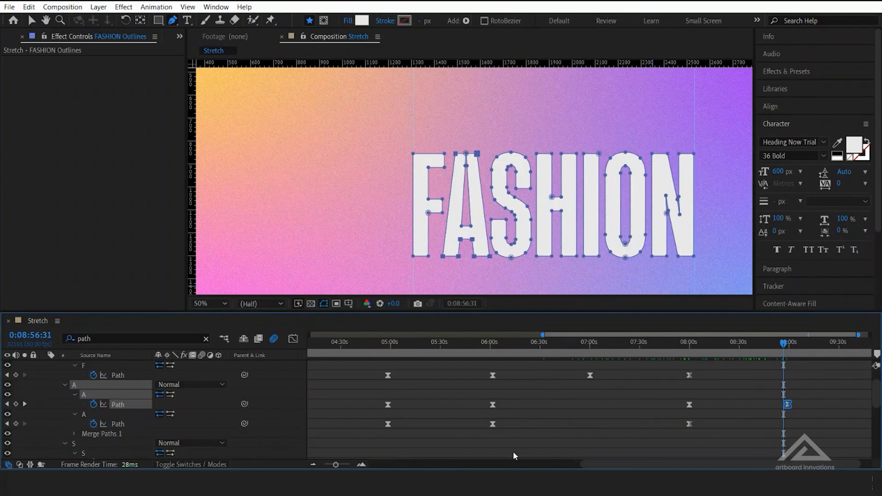
Extend the Stretch composition's duration to 20 minutes
left_click_drag(639, 466, 649, 468)
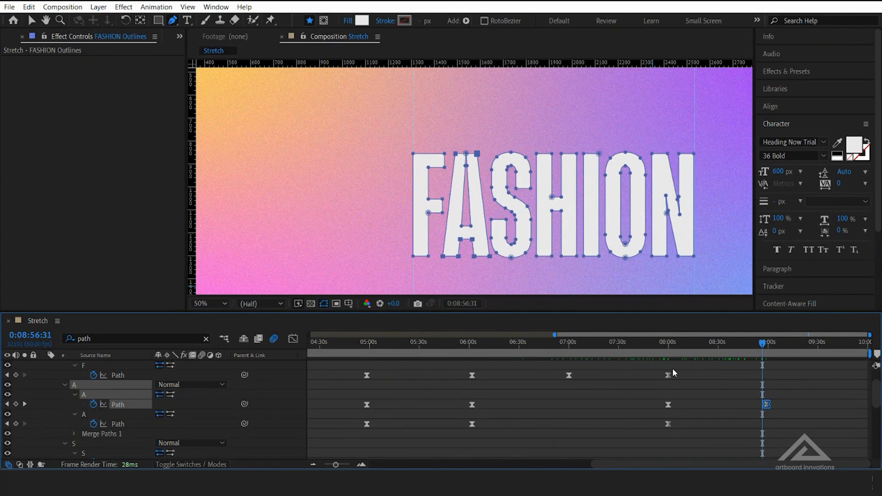
key("ctrl+k")
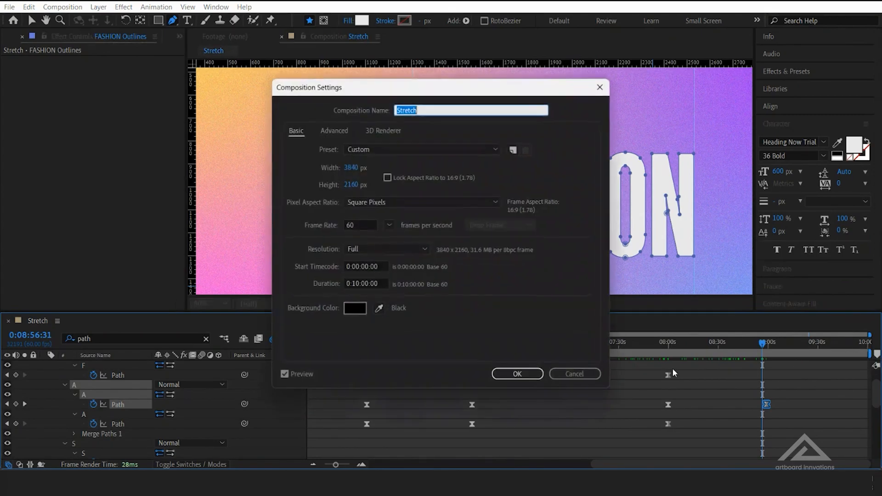
left_click(354, 283)
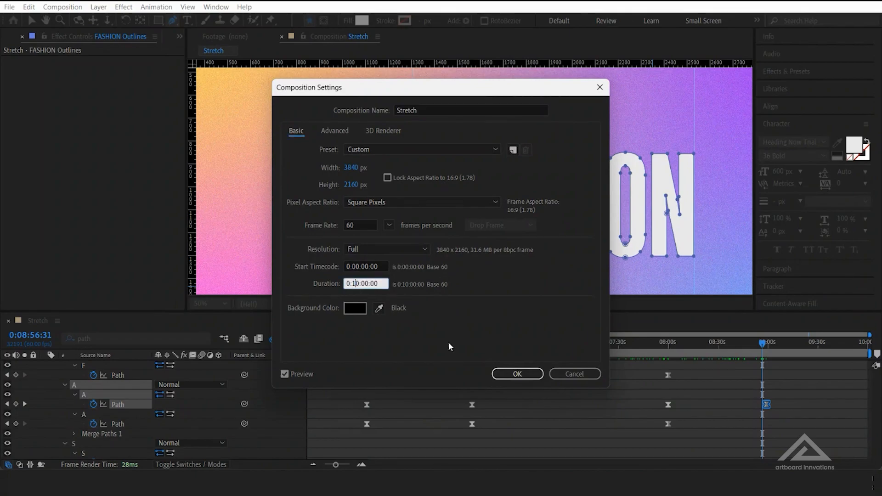
key("BackSpace")
type("2")
key("Return")
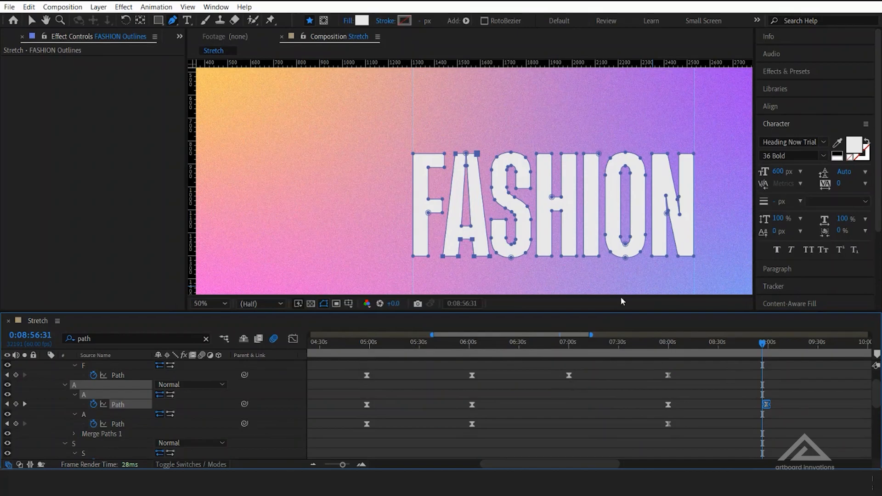
Return to the A's Path keyframe at 0:08:58:57 and raise the S's upper points slightly, keeping its lower curve in place
scroll(585, 454, "right", 8)
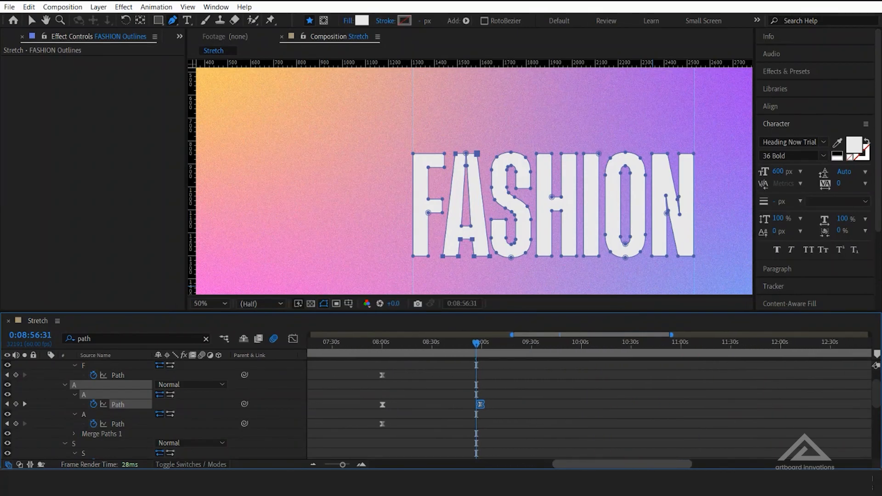
mouse_move(474, 343)
left_mouse_down()
mouse_move(488, 346)
mouse_move(478, 344)
left_mouse_up()
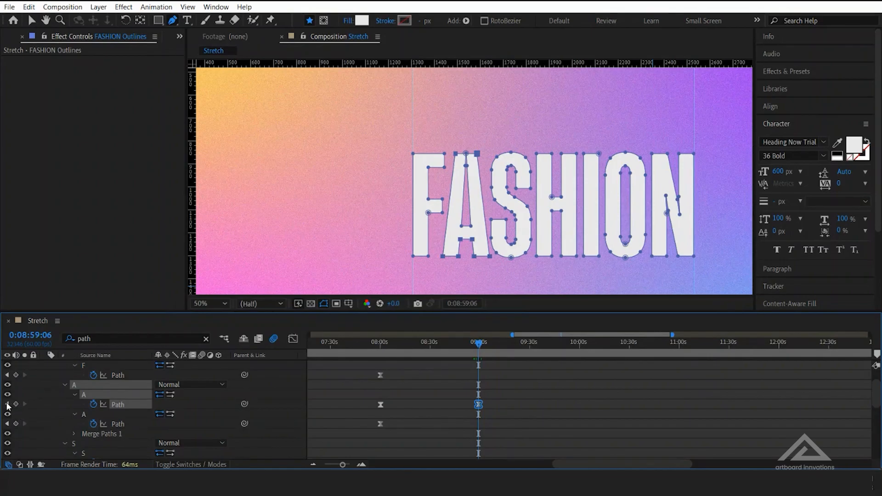
left_click(7, 403)
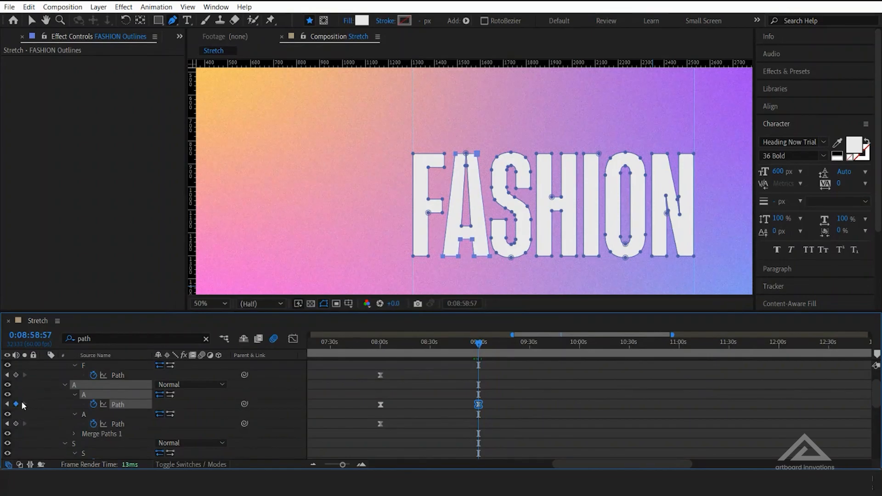
left_click(6, 404)
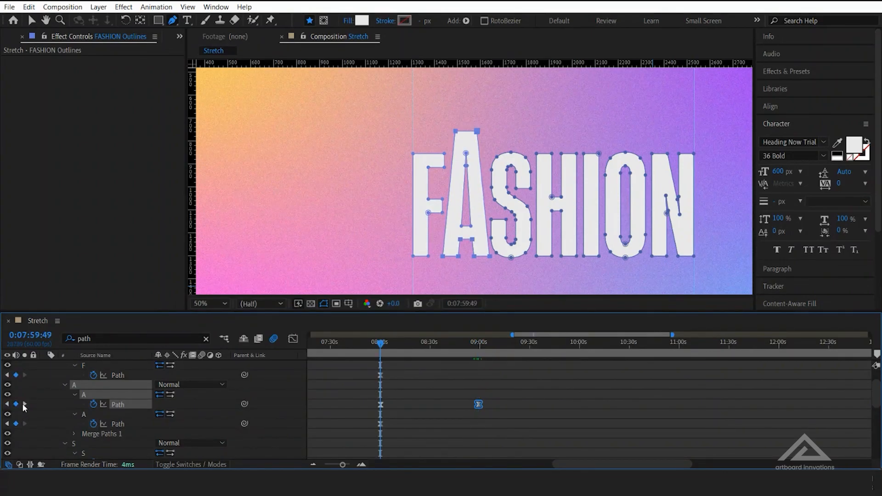
left_click(24, 404)
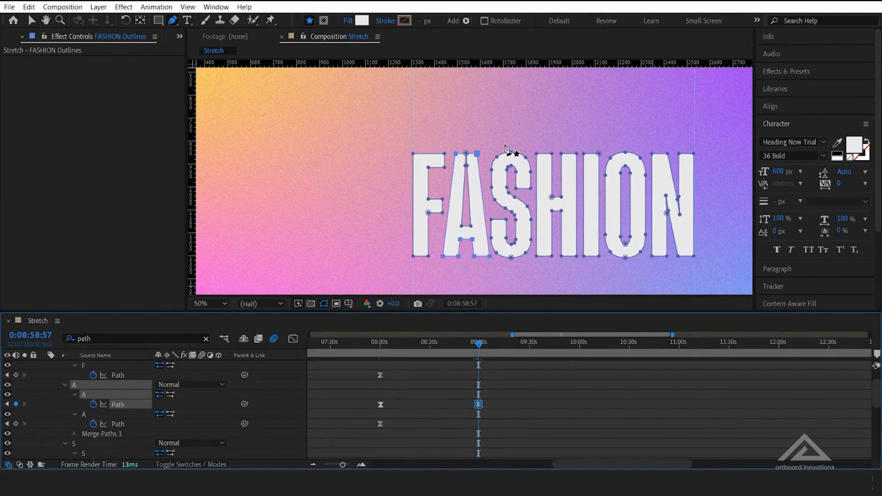
left_click_drag(484, 142, 533, 196)
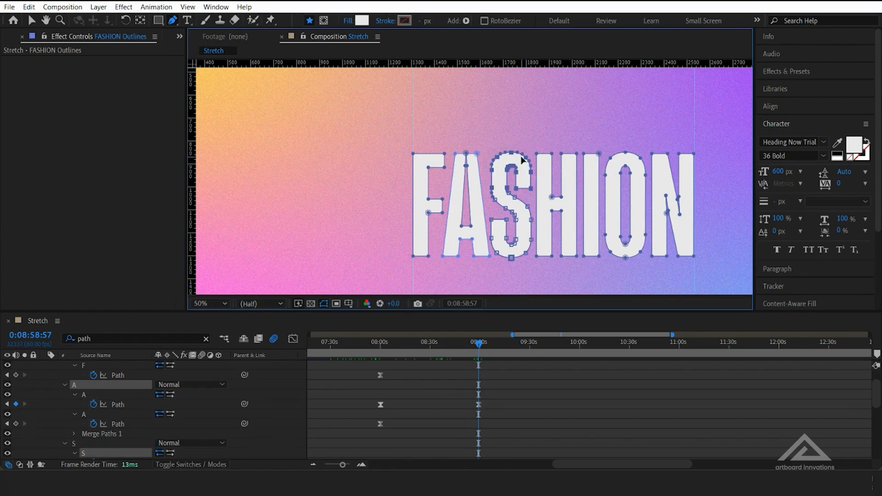
left_click_drag(512, 156, 510, 127)
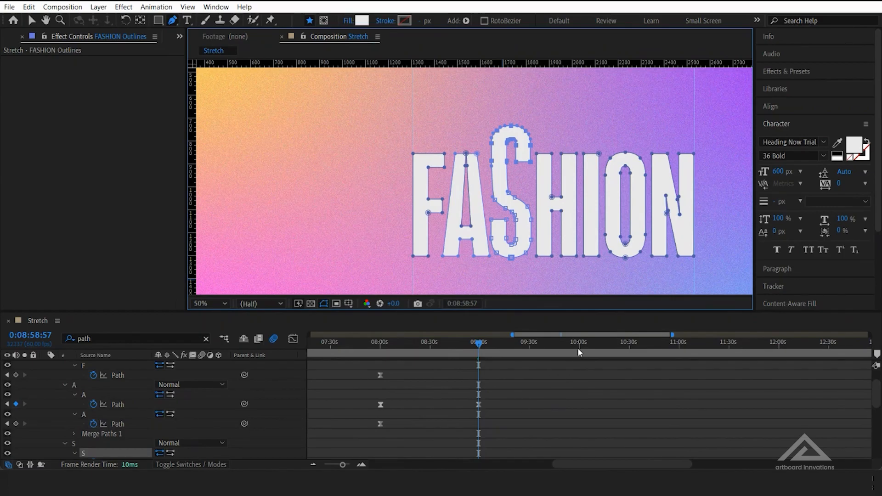
Copy the S's unstretched Path keyframe near six minutes and paste it at 0:09:59:16
scroll(484, 393, "up", 2)
scroll(484, 393, "down", 5)
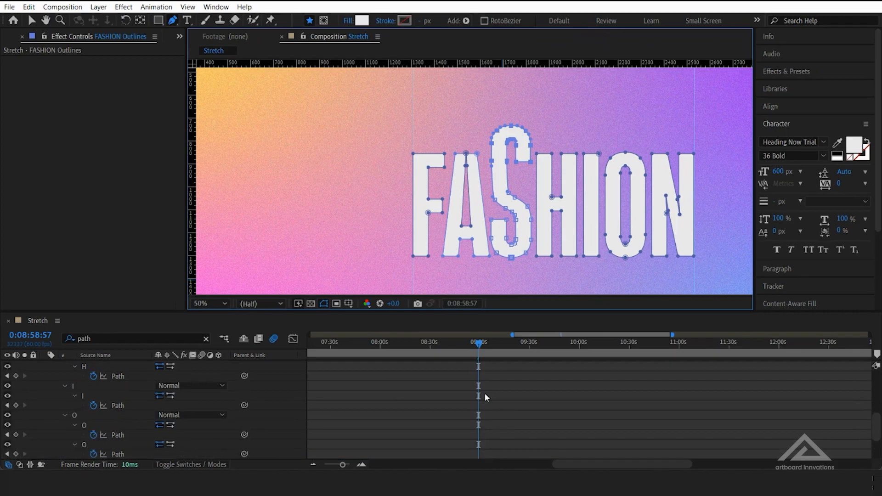
scroll(485, 393, "up", 1)
left_click(578, 345)
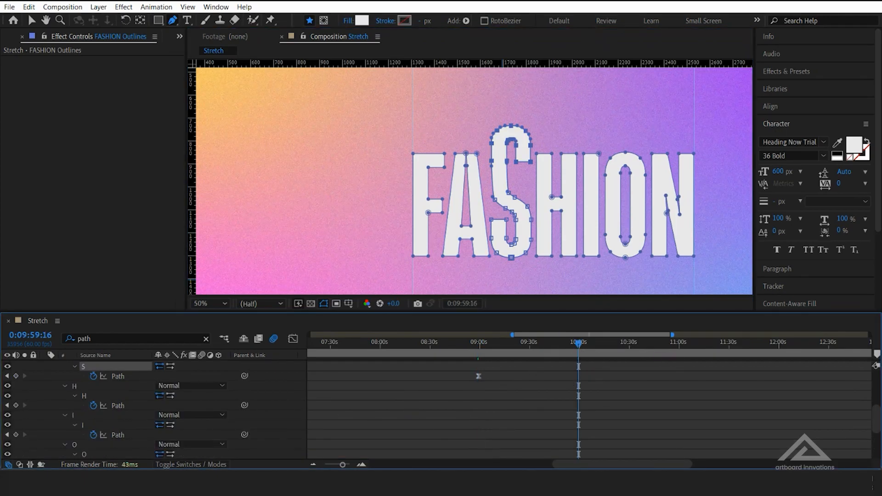
left_click_drag(343, 465, 336, 466)
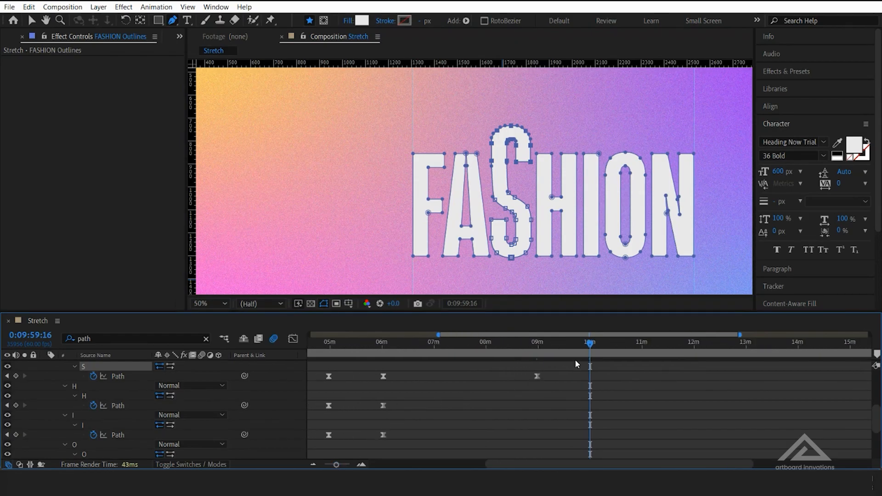
left_click_drag(390, 389, 358, 366)
key("ctrl+c")
key("ctrl+v")
Extend the FASHION text layer and the Gradient layer to the end of the 20-minute composition
left_click_drag(563, 343, 619, 361)
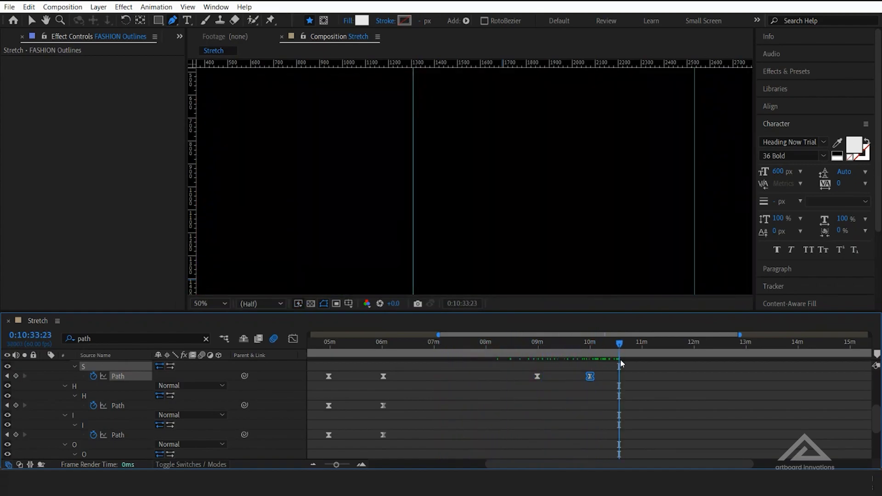
left_click_drag(337, 464, 314, 468)
scroll(477, 405, "down", 5)
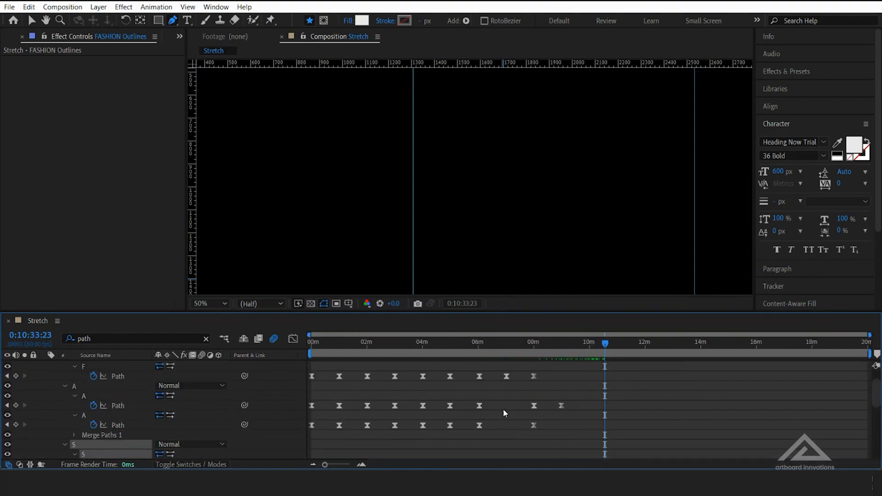
left_click(578, 445)
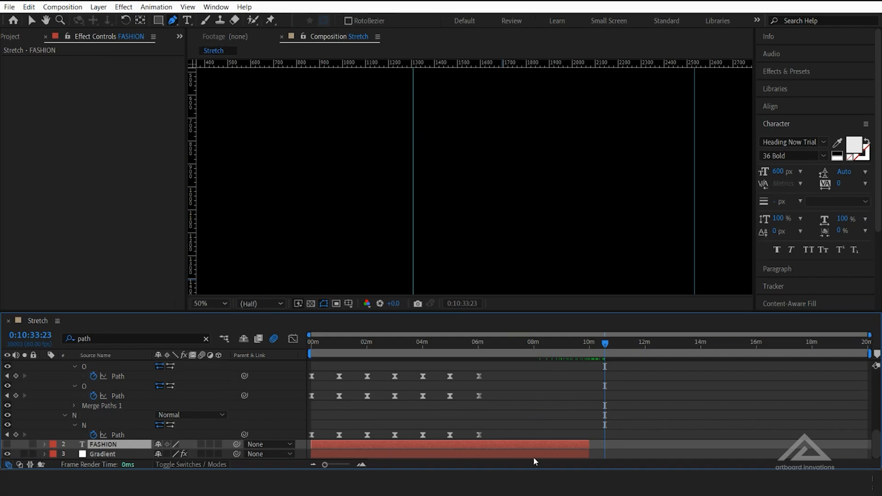
left_click(589, 453, "shift")
left_click_drag(592, 451, 879, 446)
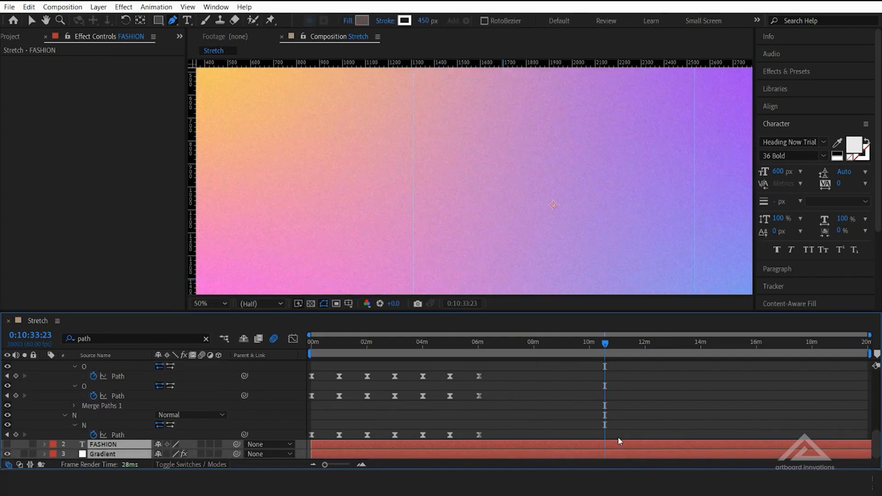
Extend the FASHION Outlines layer to the composition's end, deselect all layers and lock the Gradient layer
scroll(592, 419, "up", 6)
left_click_drag(585, 371, 872, 380)
scroll(128, 431, "down", 10)
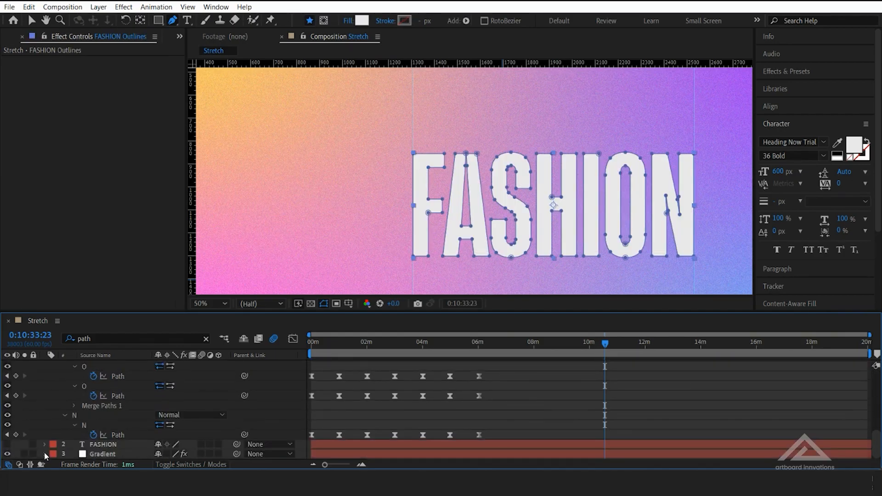
key("F2")
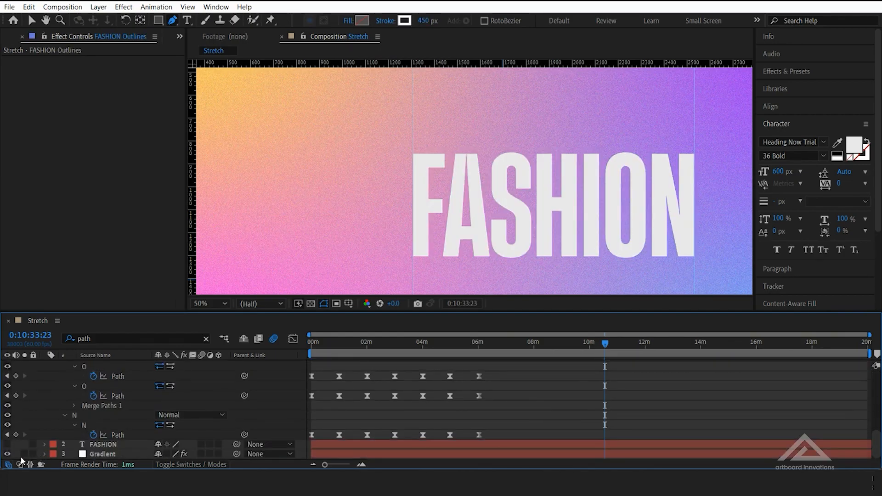
left_click(32, 454)
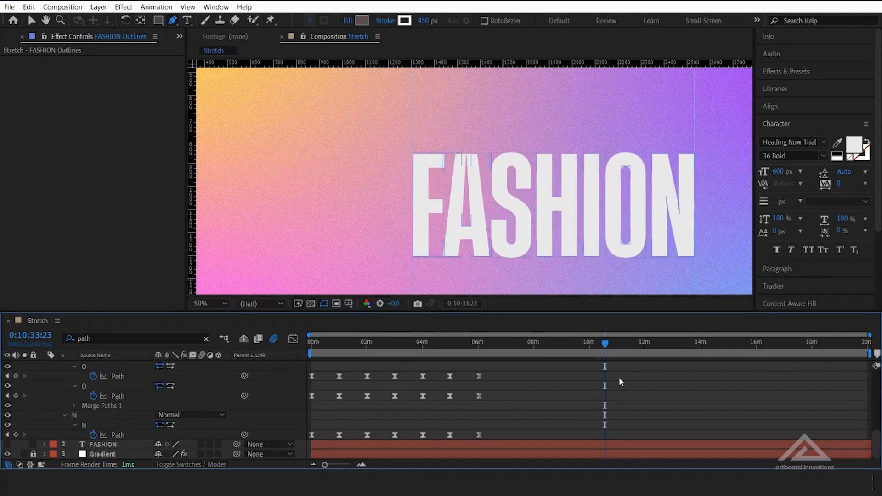
Return to the A's Path keyframe at 0:08:58:57 and lower the top points of the A's inner counter, keeping its outer outline in place
mouse_move(606, 343)
left_mouse_down()
mouse_move(496, 344)
mouse_move(648, 343)
mouse_move(428, 343)
mouse_move(596, 348)
left_mouse_up()
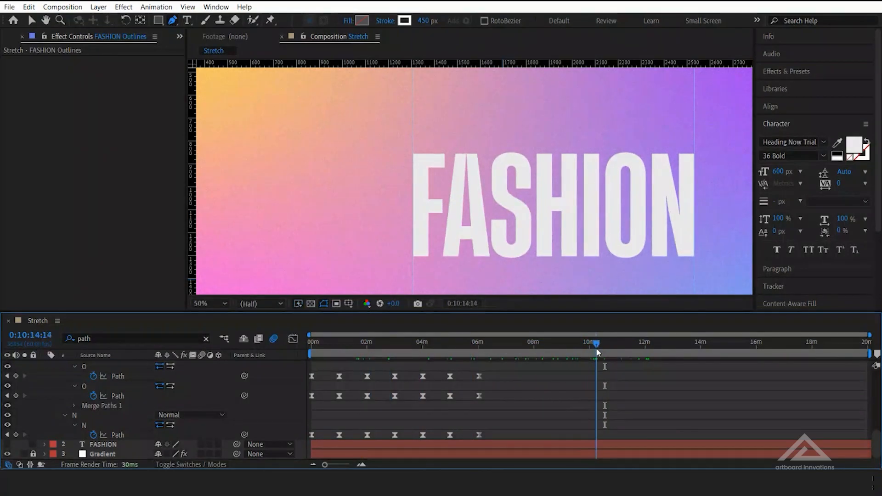
scroll(200, 436, "up", 8)
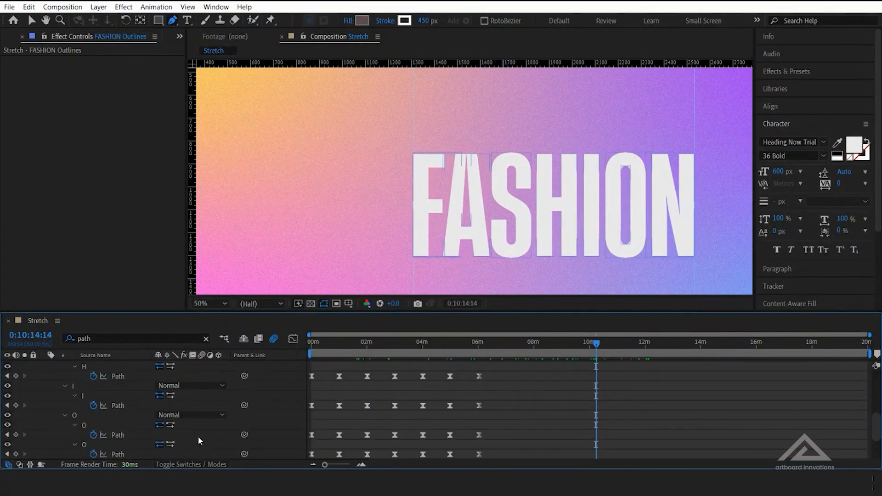
left_click(7, 405)
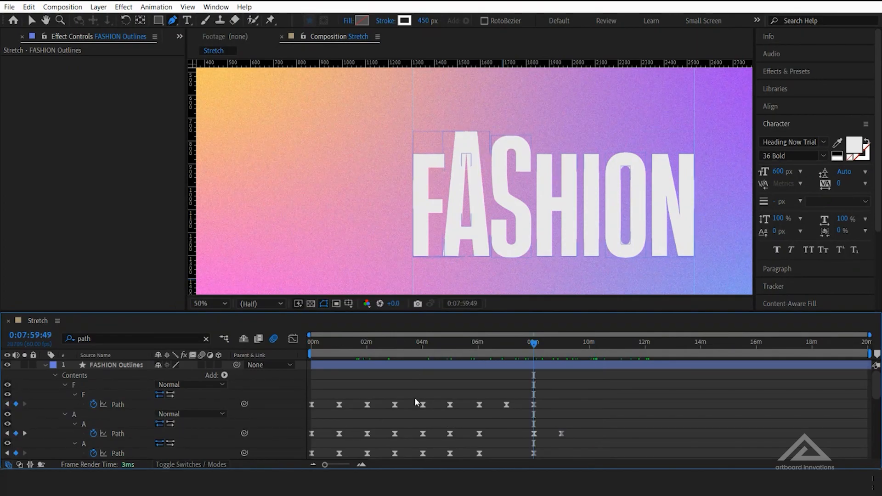
mouse_move(535, 345)
left_mouse_down()
mouse_move(570, 343)
mouse_move(522, 354)
mouse_move(542, 354)
left_mouse_up()
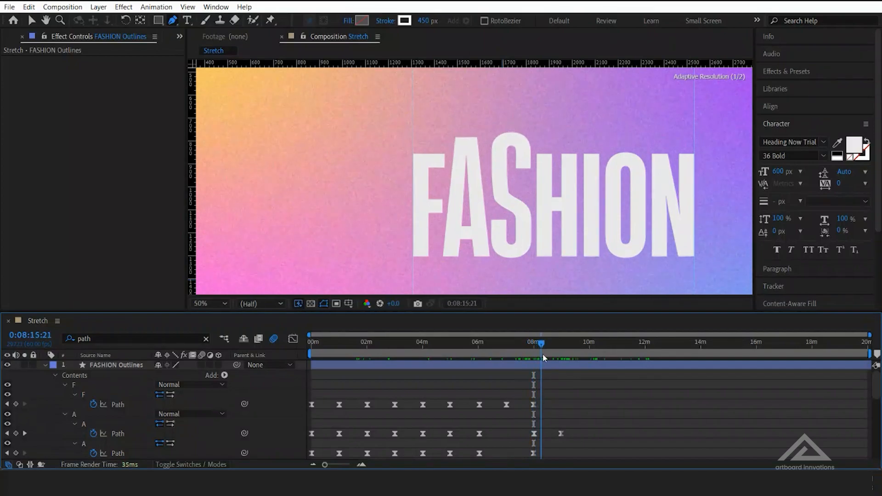
left_click(25, 433)
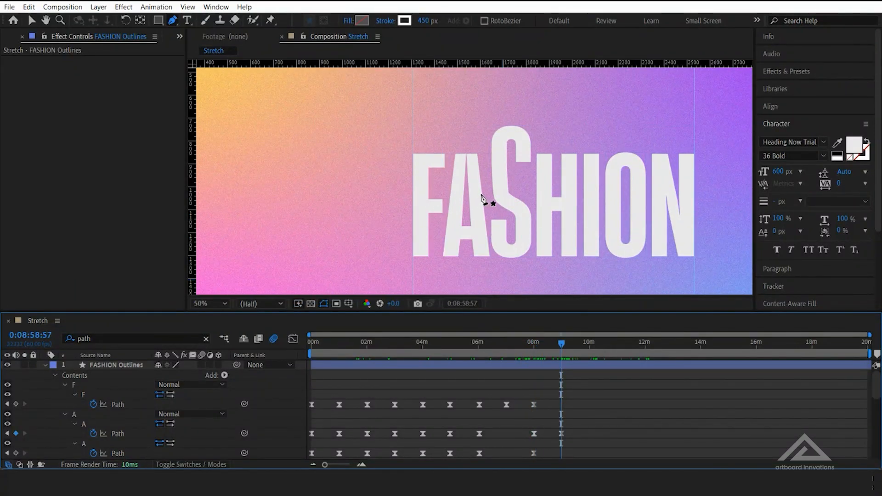
key("period")
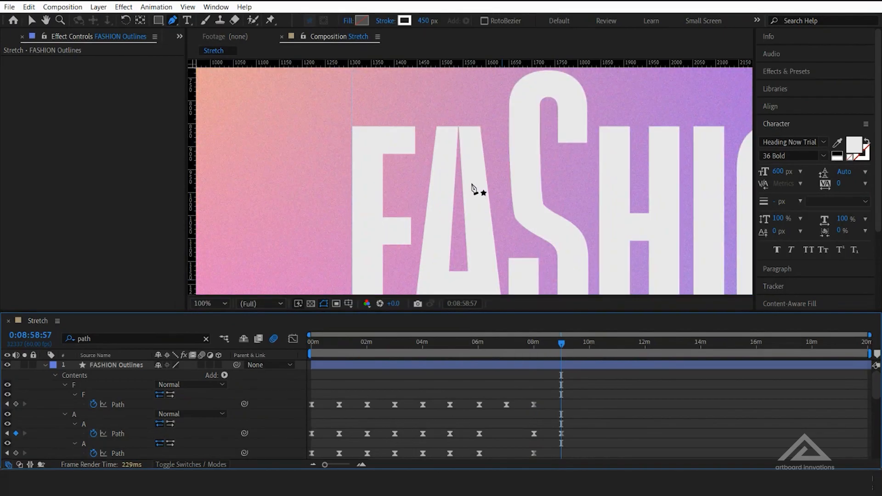
left_click(505, 405)
left_click(533, 405)
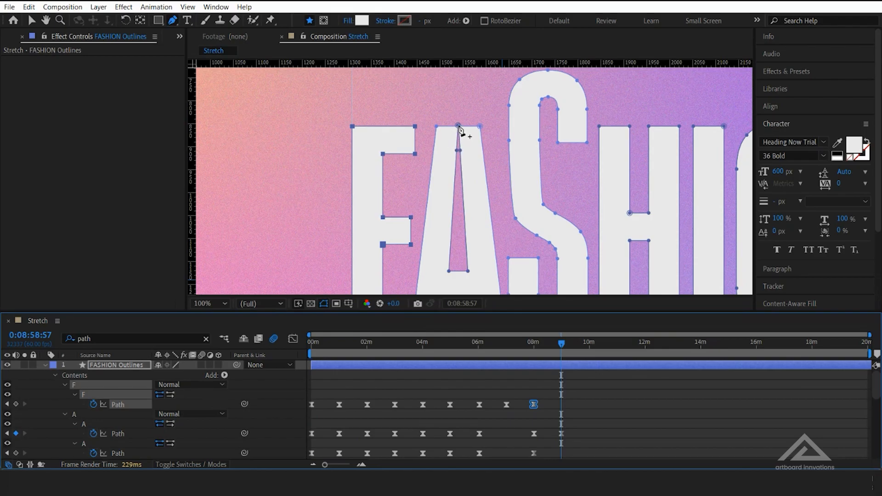
left_click(459, 128)
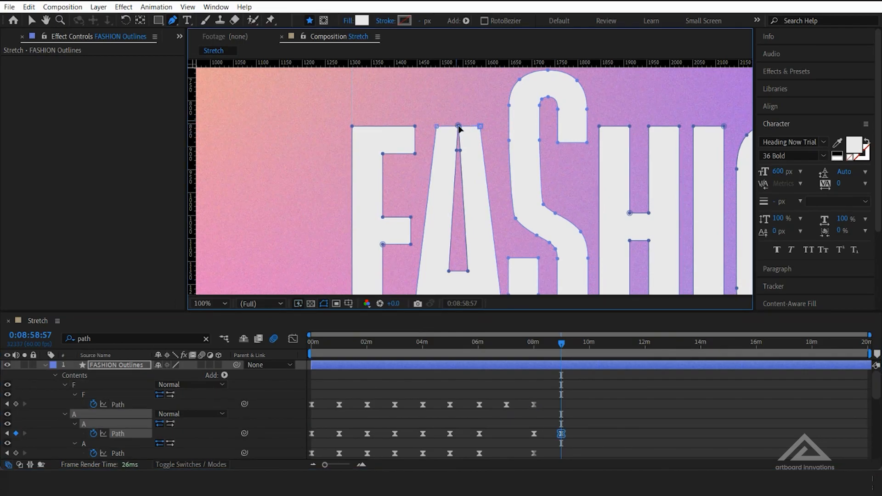
scroll(443, 131, "up", 2)
left_click_drag(425, 133, 421, 211)
key("space")
left_click_drag(450, 158, 457, 258)
key("ctrl+z")
scroll(456, 257, "down", 5)
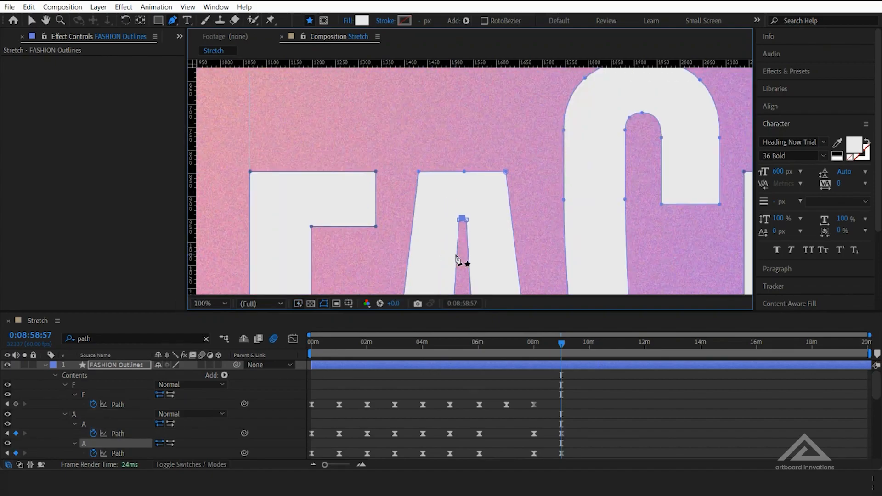
Delete the extra apex points on the A's inner counter so its top edge is flat
scroll(461, 224, "up", 7)
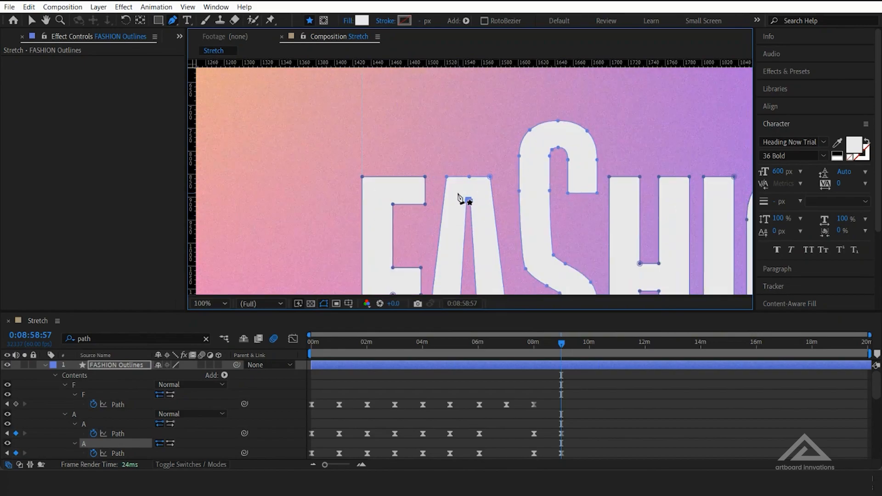
left_click_drag(426, 266, 480, 140)
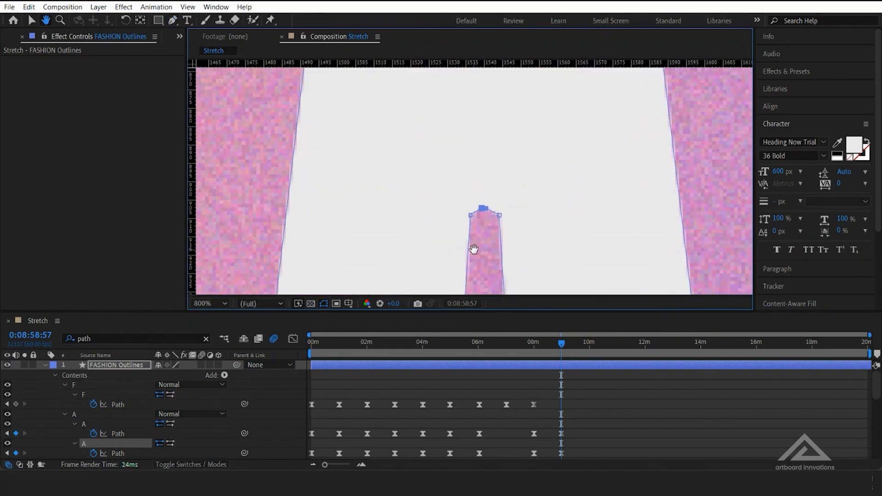
left_click(483, 210)
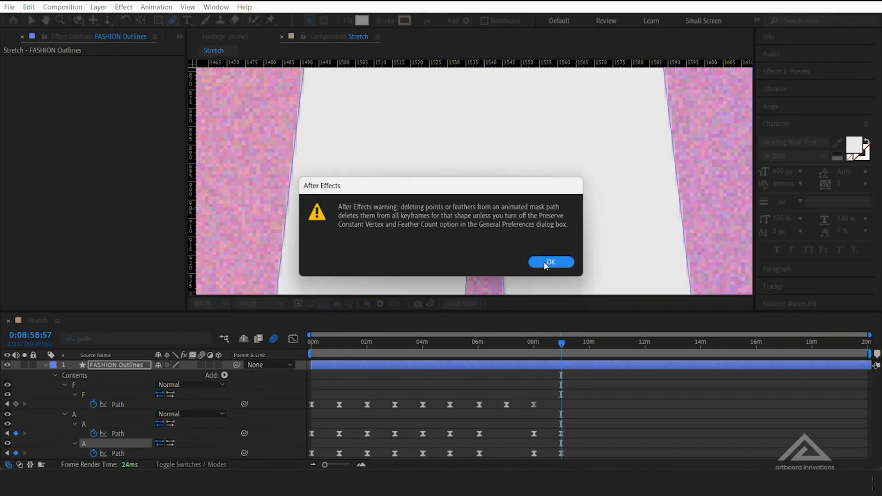
left_click(544, 263)
left_click(486, 209)
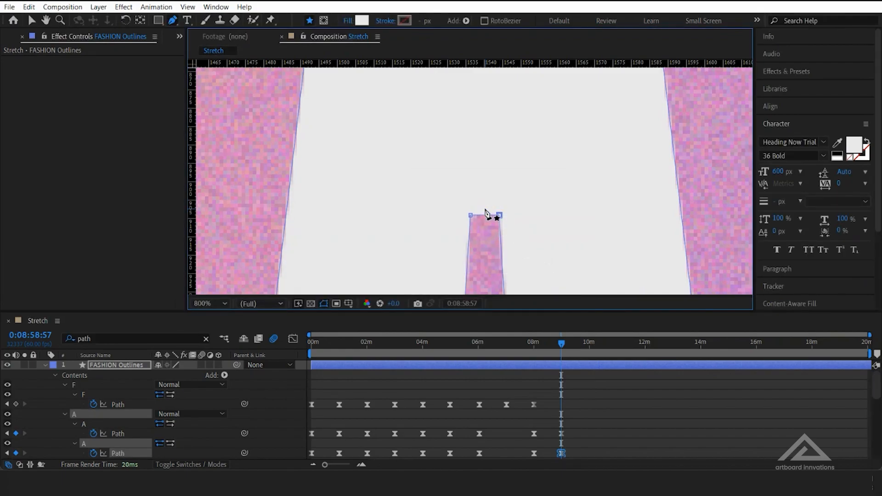
scroll(481, 239, "down", 6)
scroll(477, 237, "down", 4)
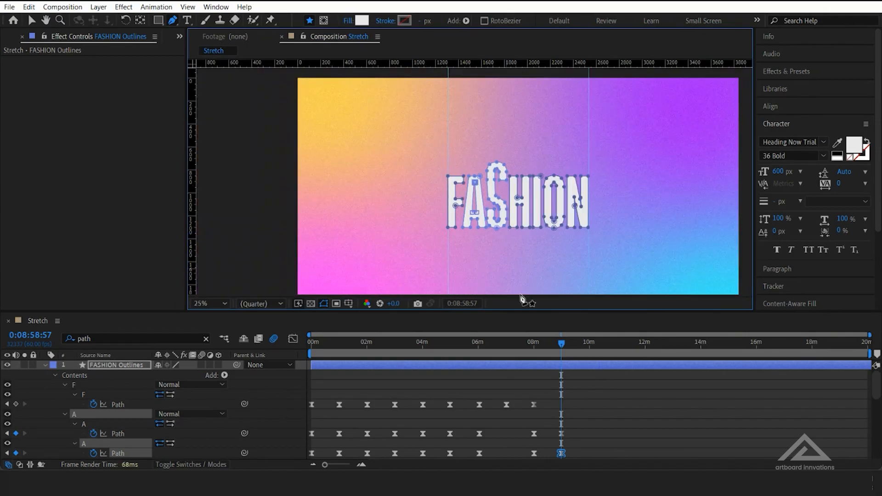
Stretch the H upward at 0:09:59:41 by raising only the top points of its two stems
key("period")
left_click_drag(563, 346, 584, 366)
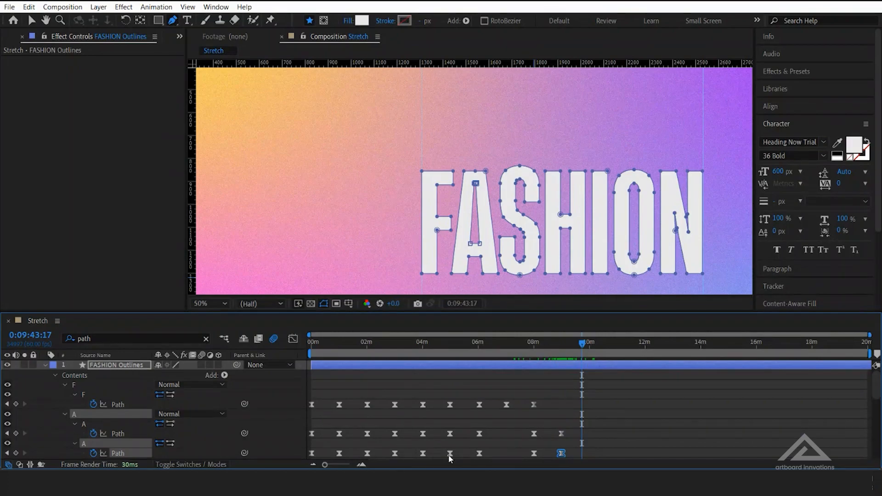
left_click_drag(325, 466, 339, 466)
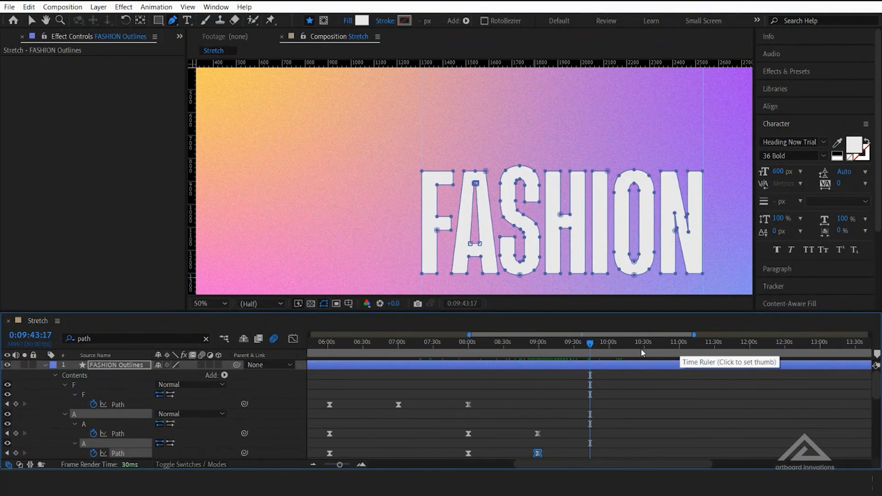
left_click(609, 346)
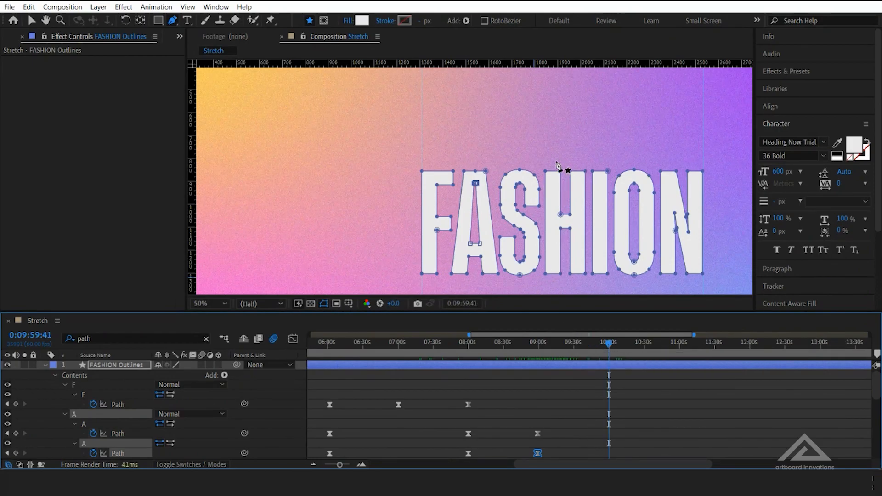
left_click(547, 157)
left_click_drag(571, 174, 585, 148)
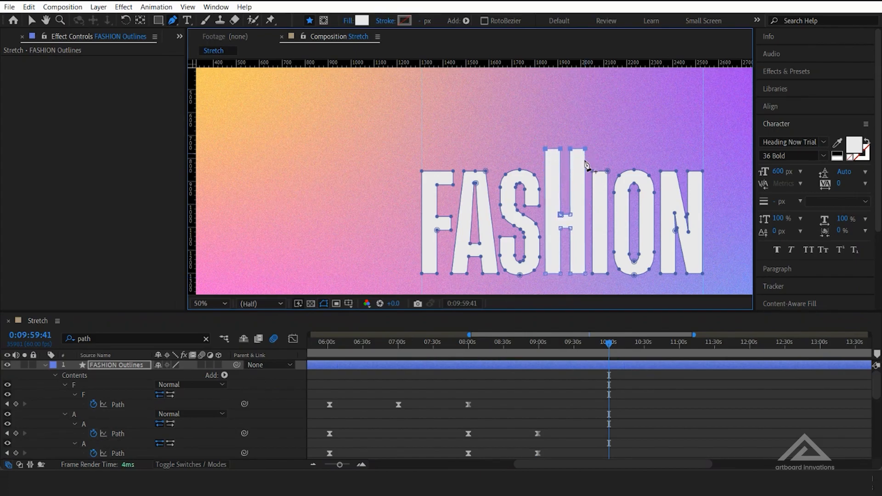
Copy the H's unstretched Path keyframe near six minutes and paste it at 0:10:59:27
mouse_move(615, 347)
left_mouse_down()
mouse_move(356, 345)
mouse_move(632, 344)
left_mouse_up()
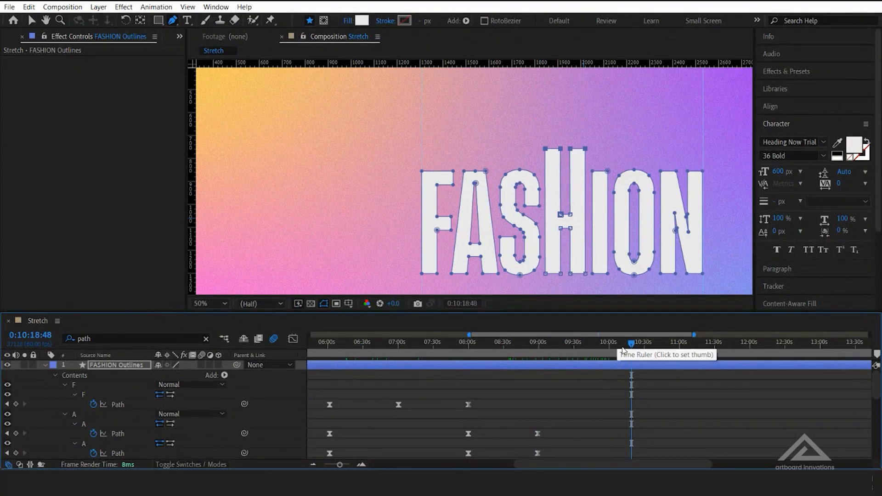
left_click(549, 344)
left_click_drag(535, 343, 611, 348)
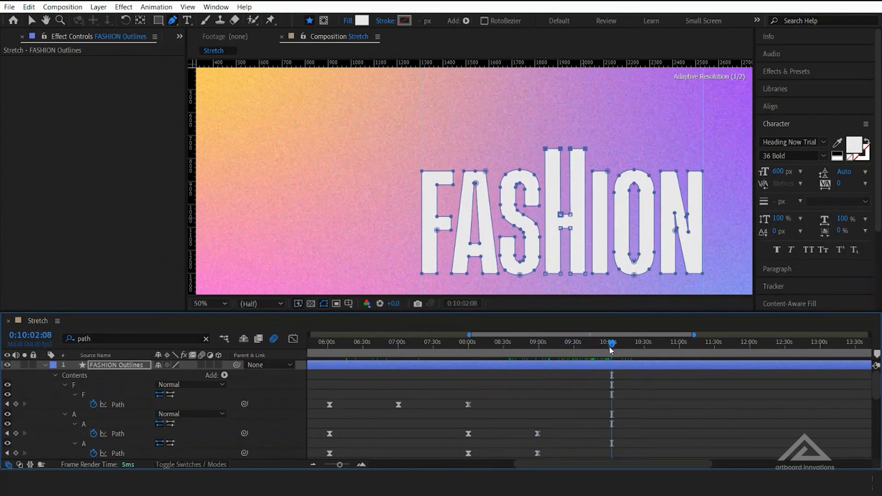
scroll(579, 414, "down", 3)
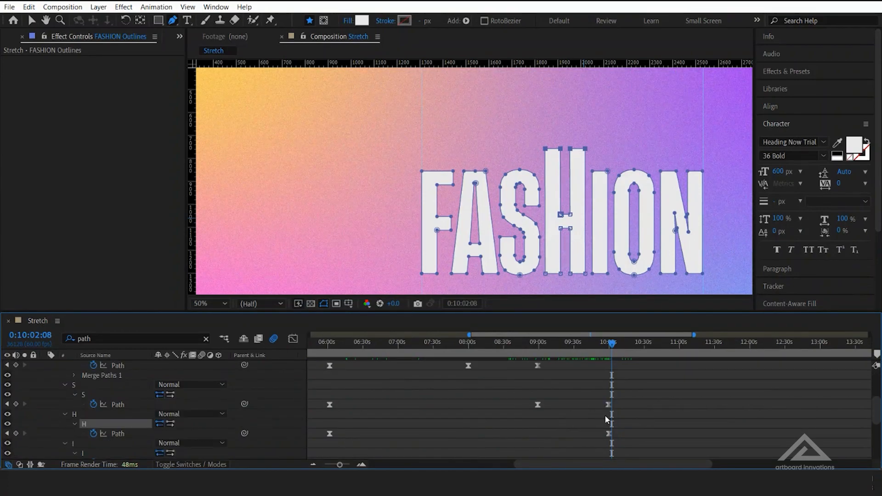
left_click(678, 346)
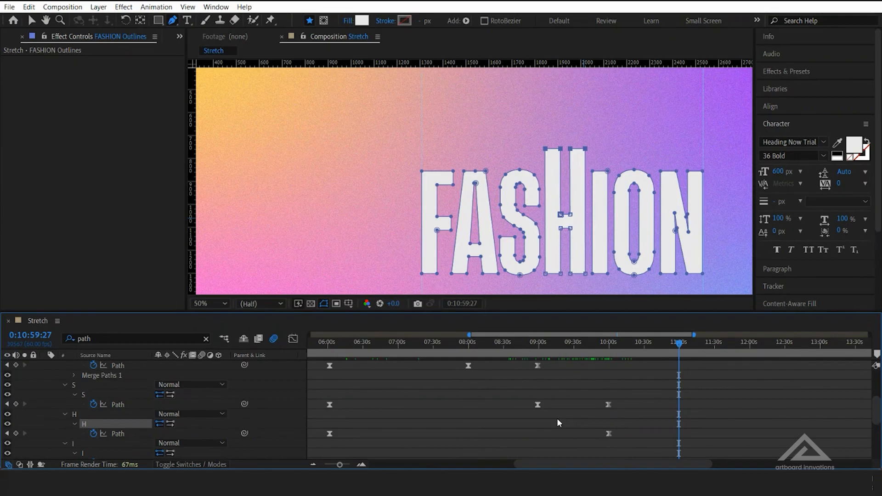
scroll(558, 418, "down", 2)
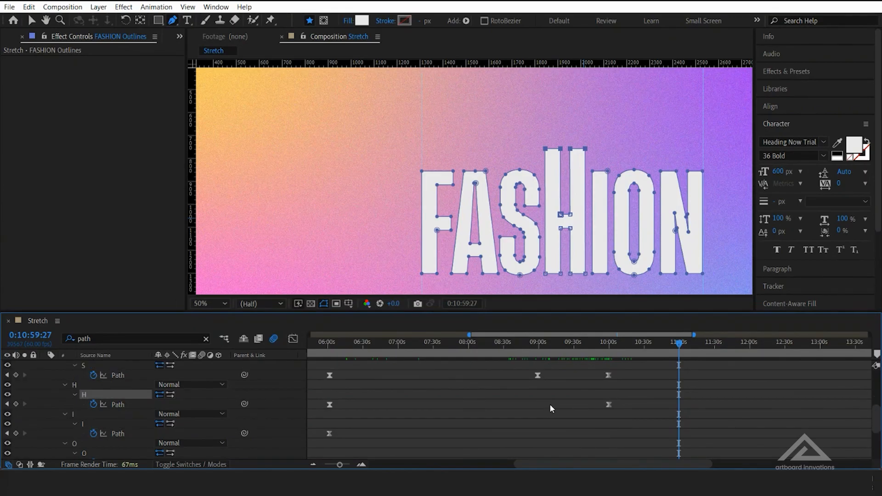
scroll(519, 417, "up", 2)
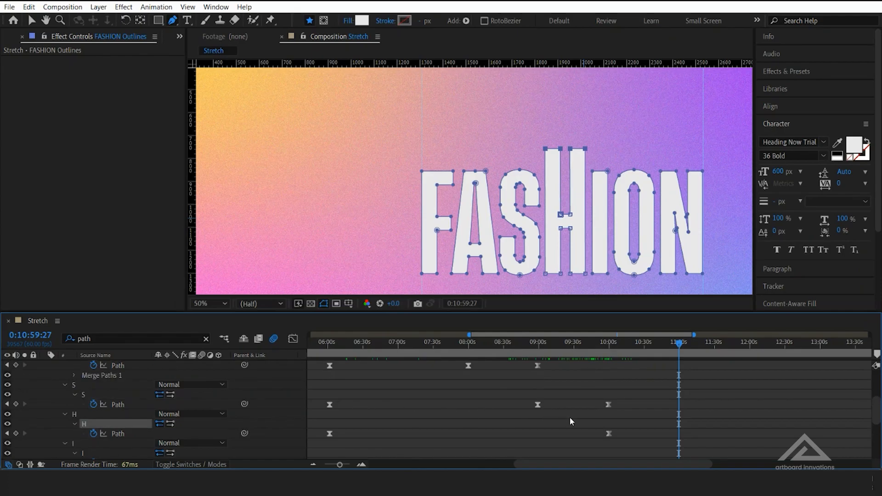
left_click(330, 433)
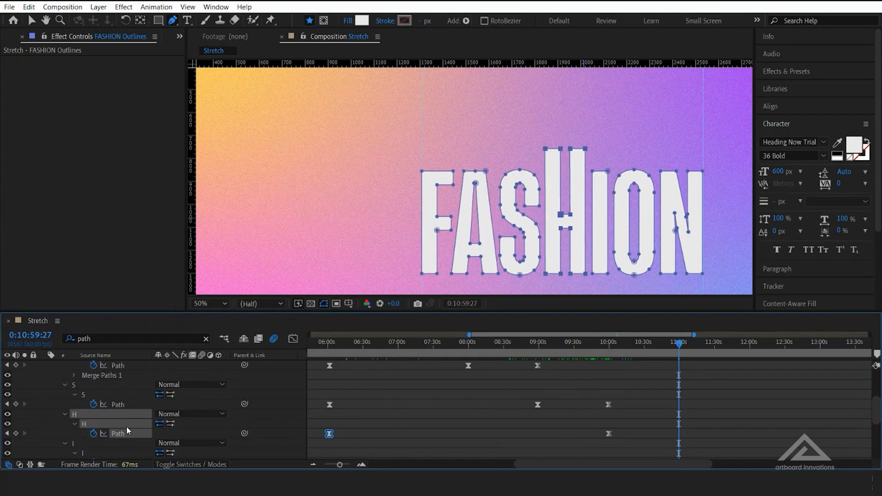
left_click_drag(375, 435, 320, 433)
key("ctrl+v")
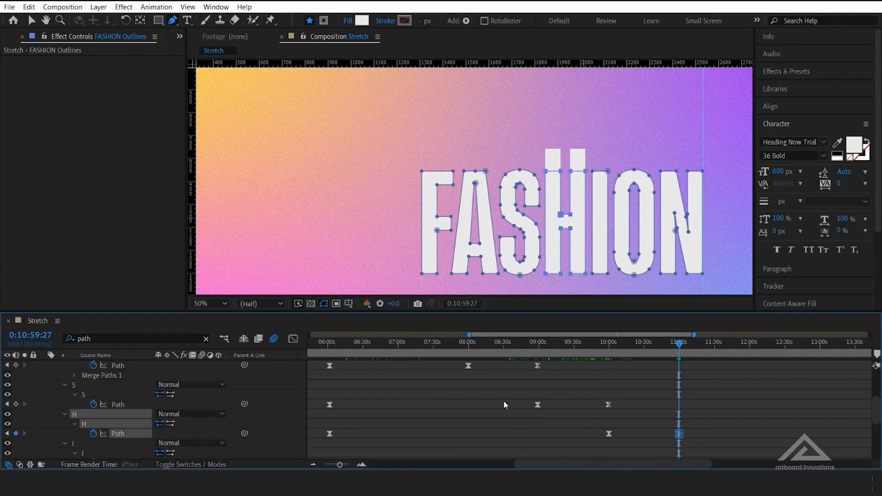
Stretch the F higher at its Path keyframe near seven minutes by raising its upper and middle-arm points, keeping the base in place
left_click_drag(680, 346, 387, 346)
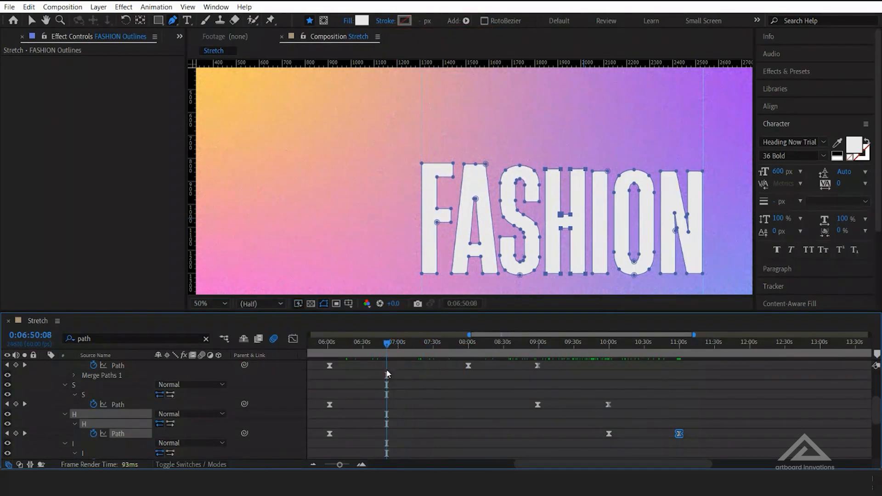
scroll(419, 398, "up", 3)
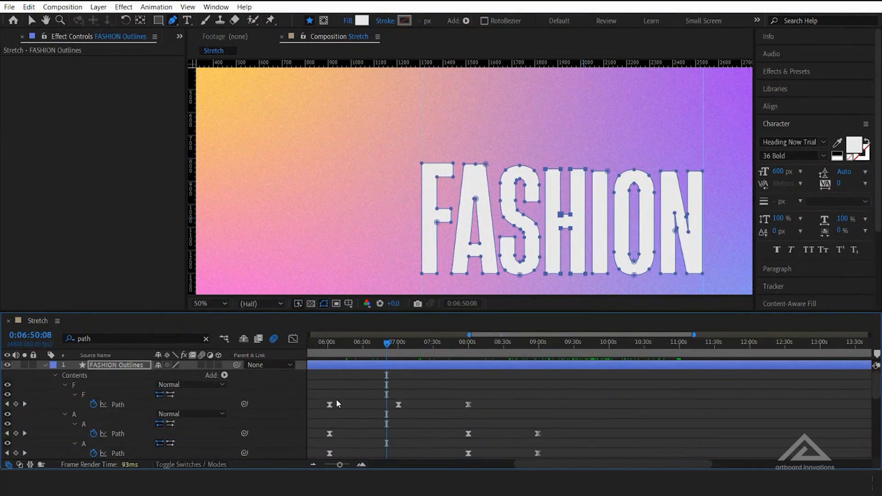
left_click(6, 404)
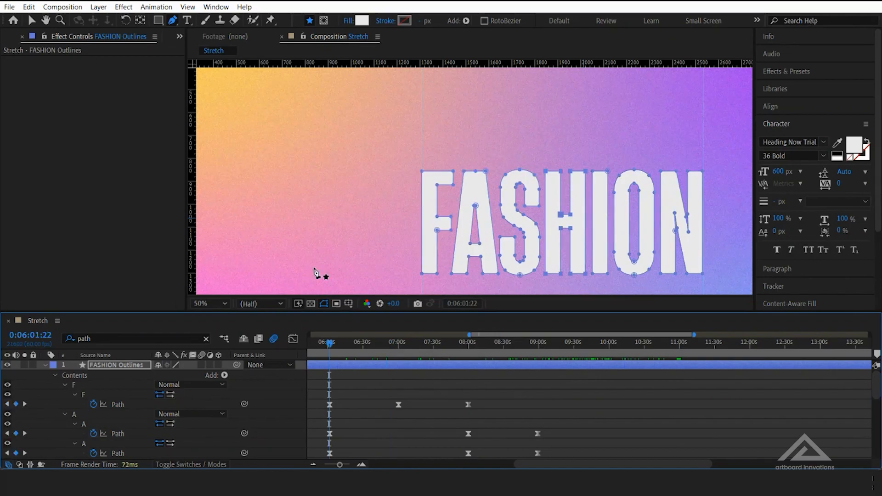
left_click_drag(334, 345, 399, 344)
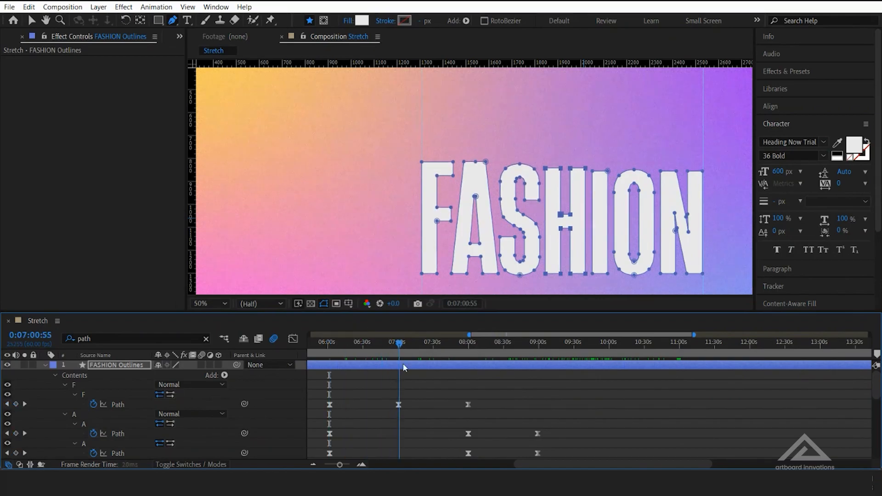
left_click_drag(382, 379, 407, 414)
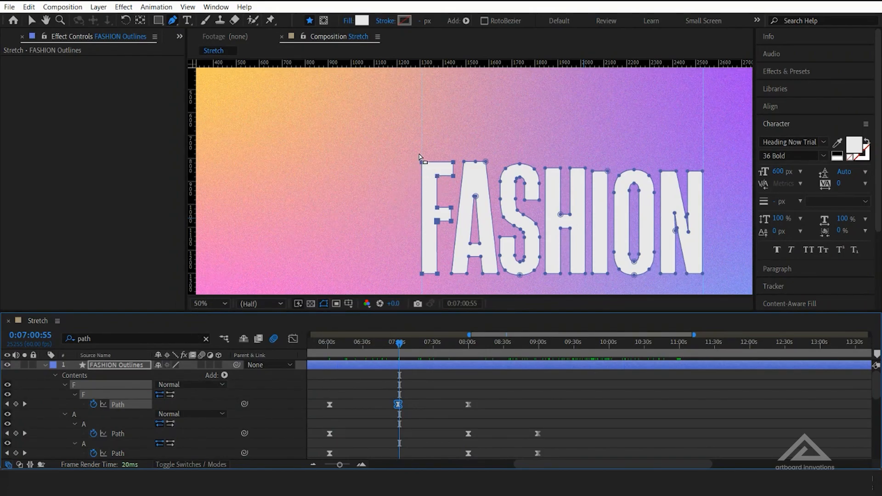
left_click_drag(413, 153, 454, 224)
left_click_drag(455, 166, 454, 140)
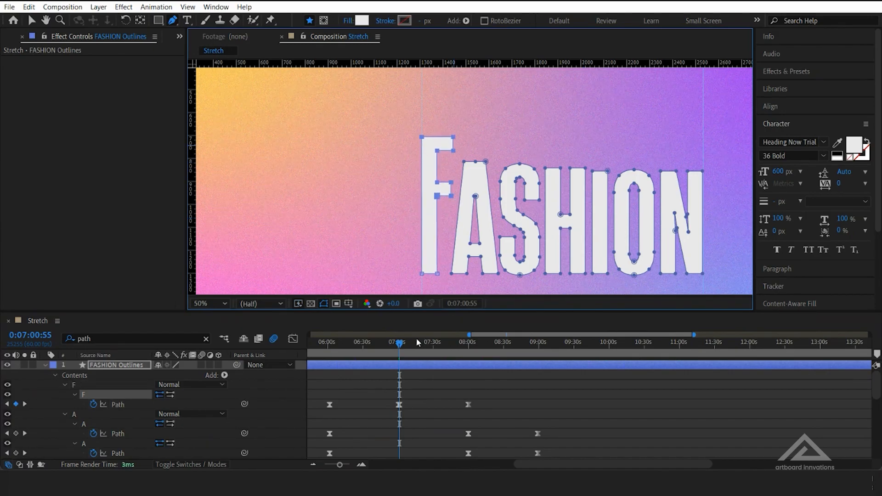
Stretch the I upward at 0:11:01:24 by raising only its top points
left_click_drag(400, 343, 661, 357)
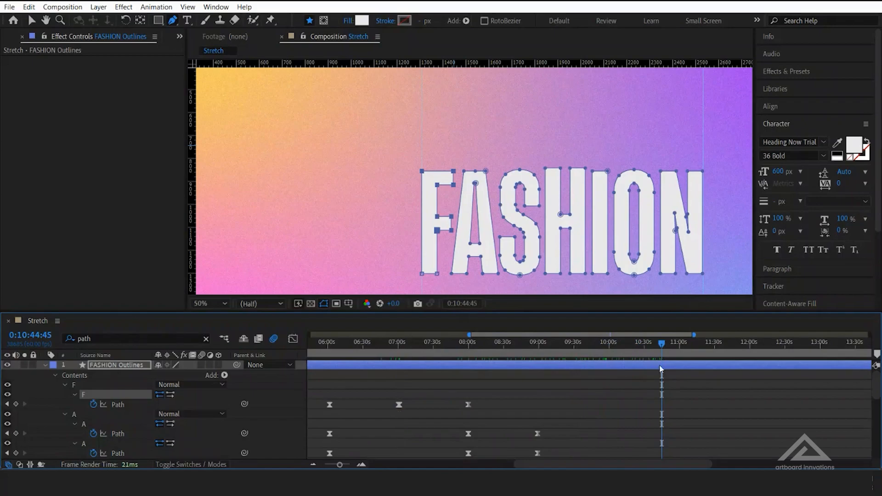
left_click(681, 346)
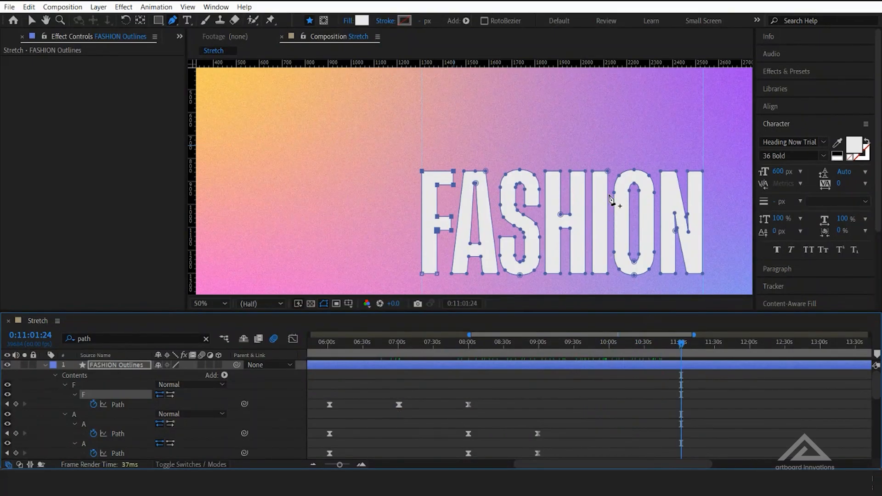
left_click(607, 172)
left_click_drag(608, 173, 606, 144)
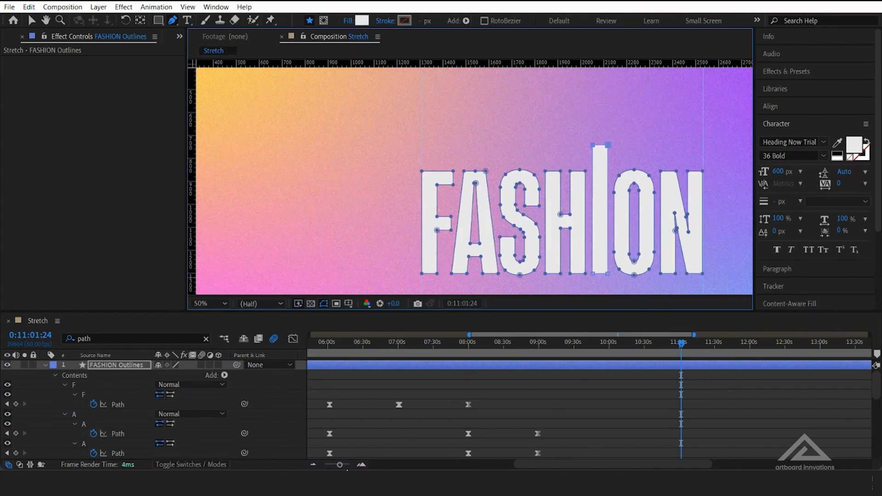
Copy the I's unstretched Path keyframe near six minutes and paste it at 0:11:57:10
left_click_drag(339, 464, 341, 464)
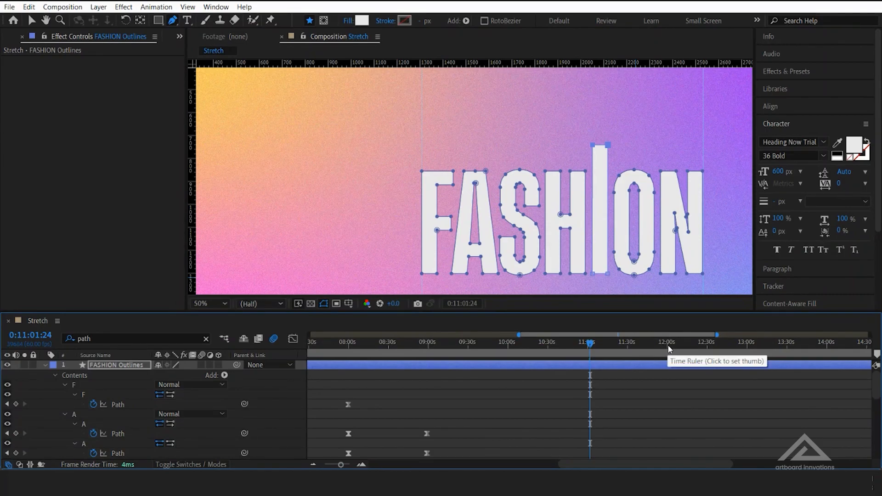
scroll(430, 425, "down", 3)
scroll(491, 424, "down", 3)
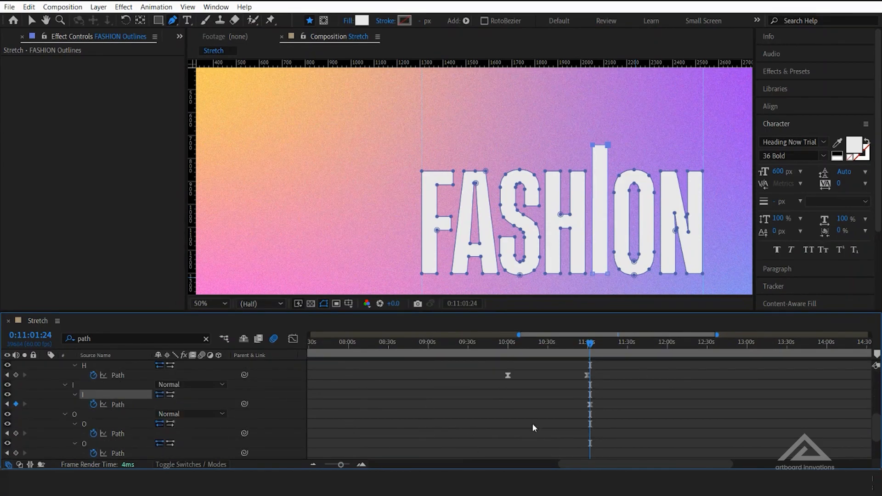
scroll(558, 420, "up", 3)
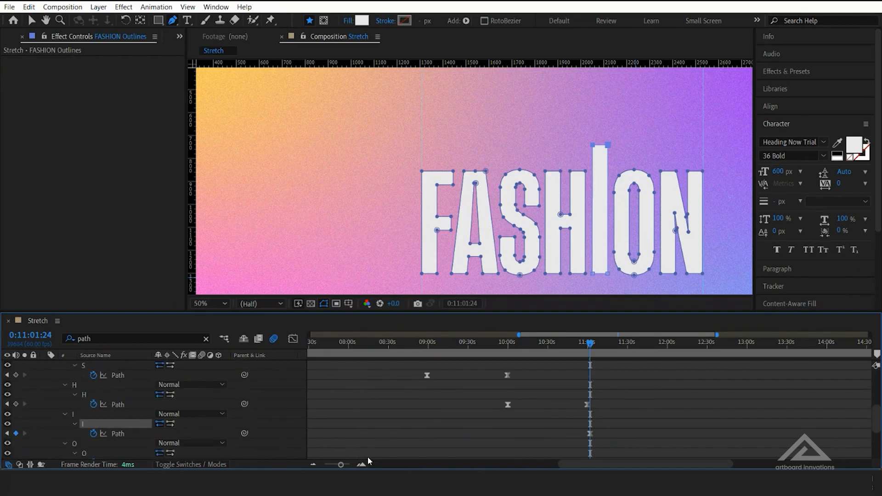
left_click_drag(341, 465, 331, 465)
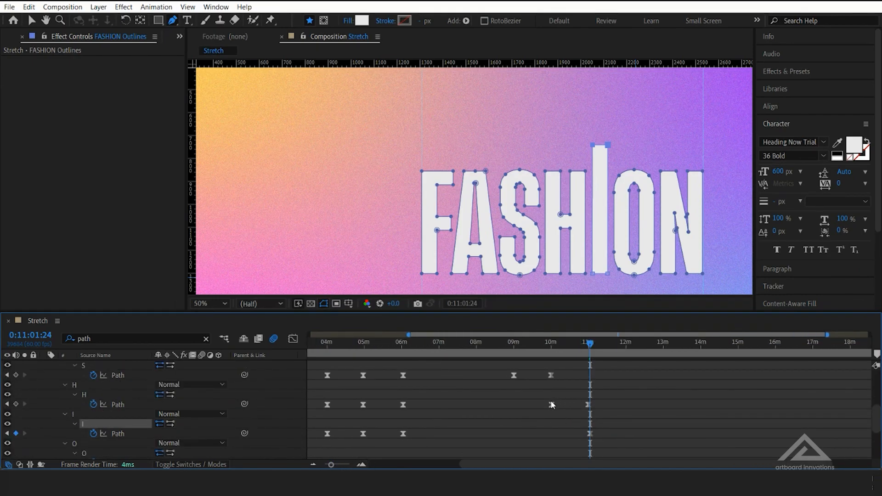
left_click(551, 405)
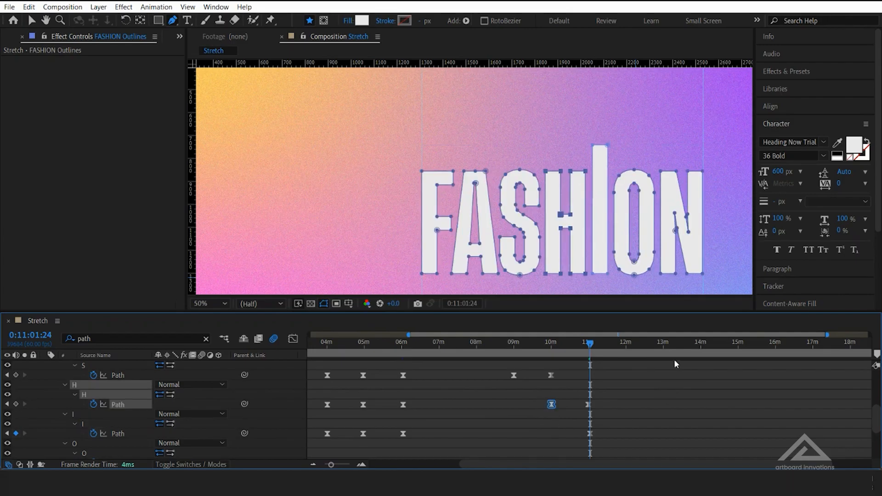
left_click_drag(589, 344, 616, 348)
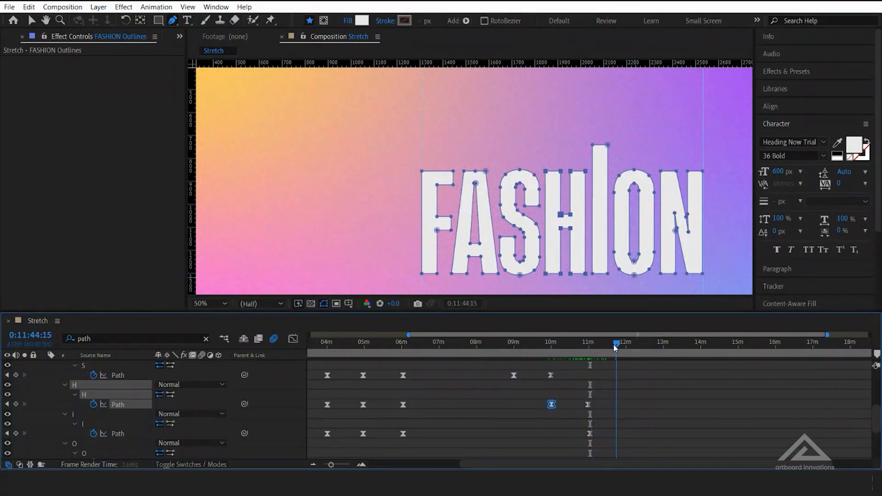
left_click(625, 350)
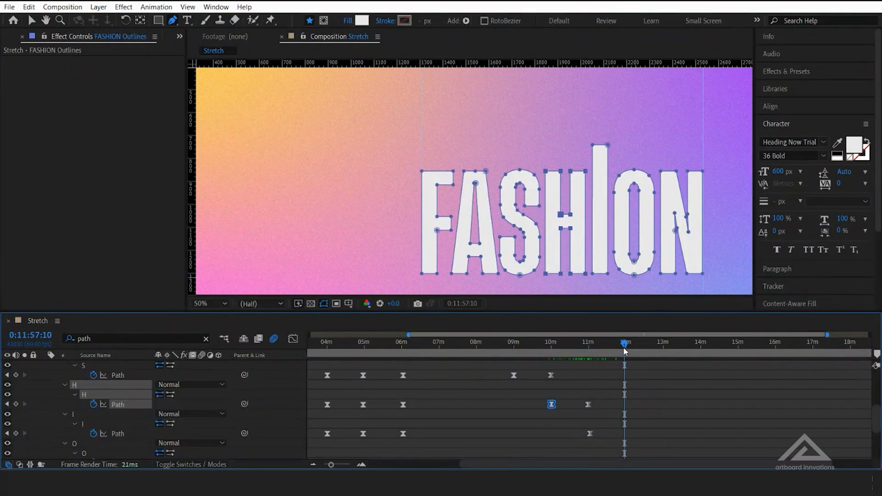
key("ctrl+v")
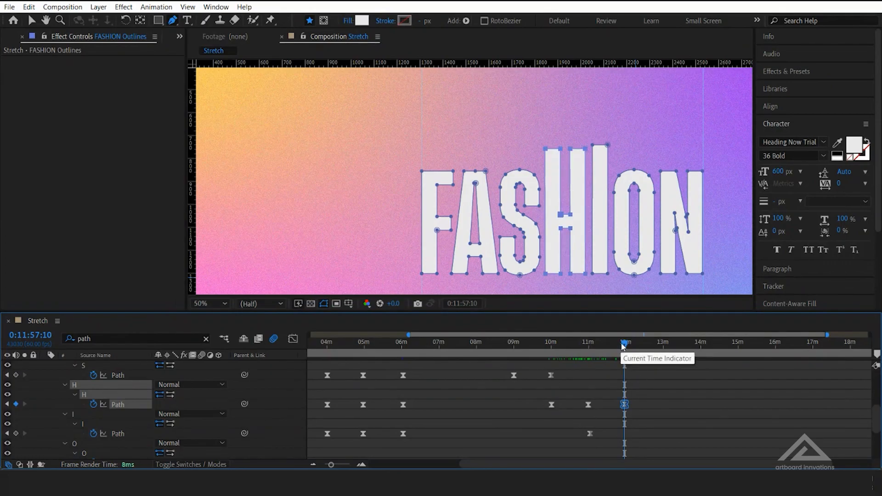
key("ctrl+z")
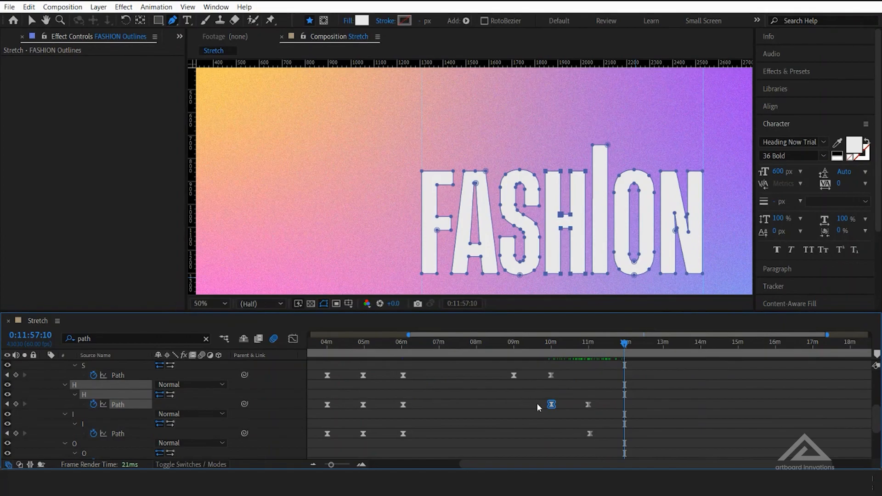
left_click(403, 434)
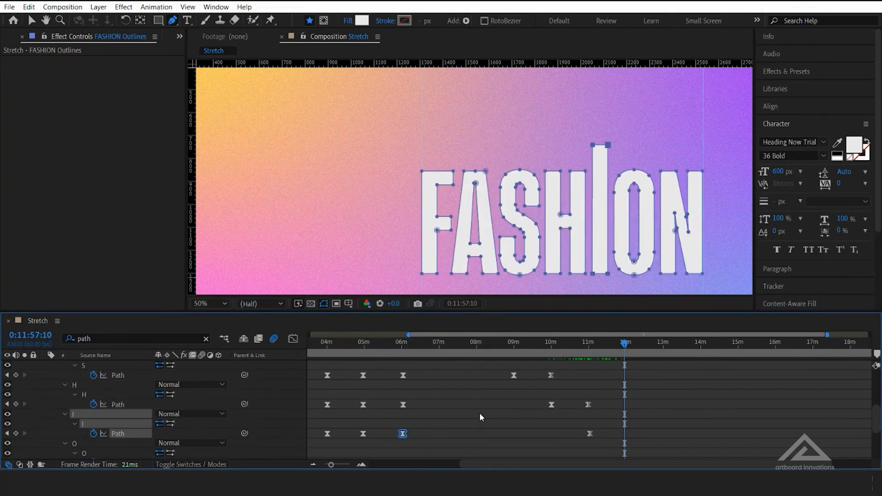
key("ctrl+v")
Stretch the O upward at 0:11:57:10 by raising only the top points of its outer and inner outlines, and set the current time to 0:12:57:04
left_click_drag(612, 350, 628, 358)
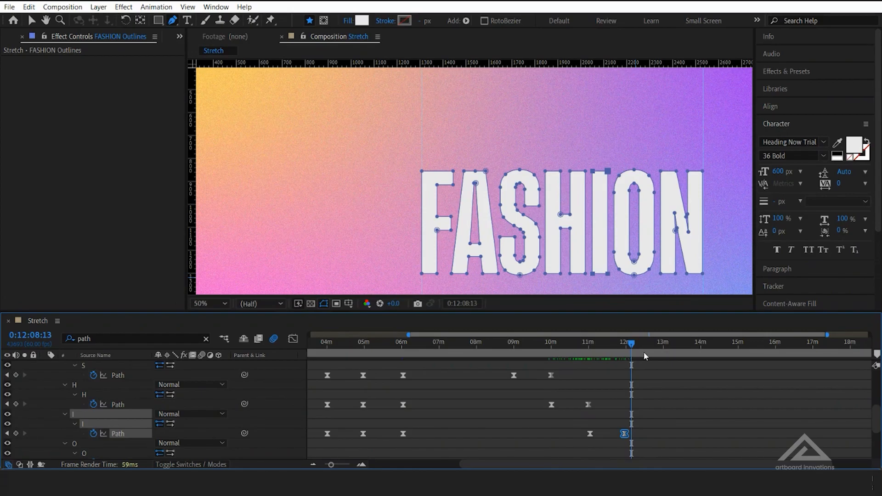
left_click_drag(643, 352, 649, 352)
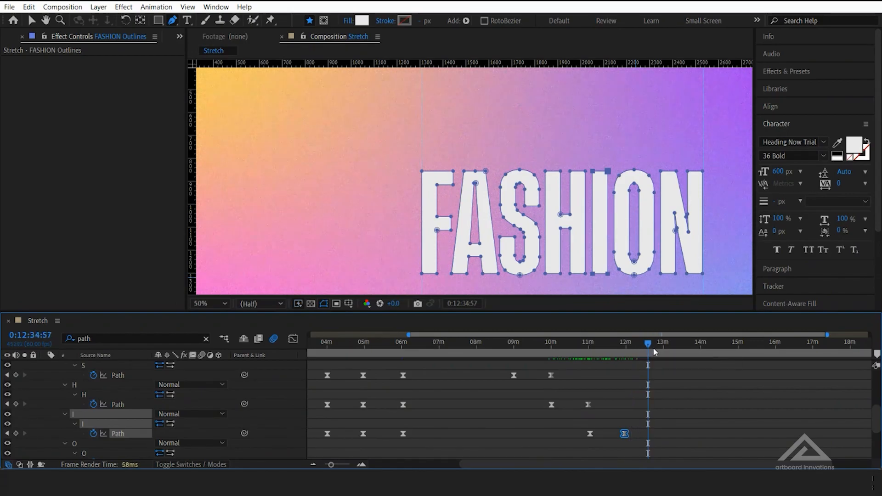
left_click(6, 433)
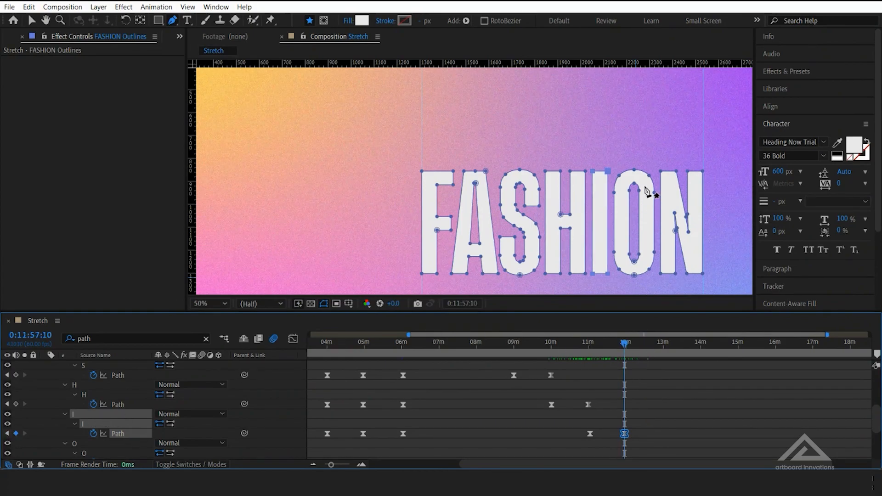
left_click_drag(610, 163, 653, 161)
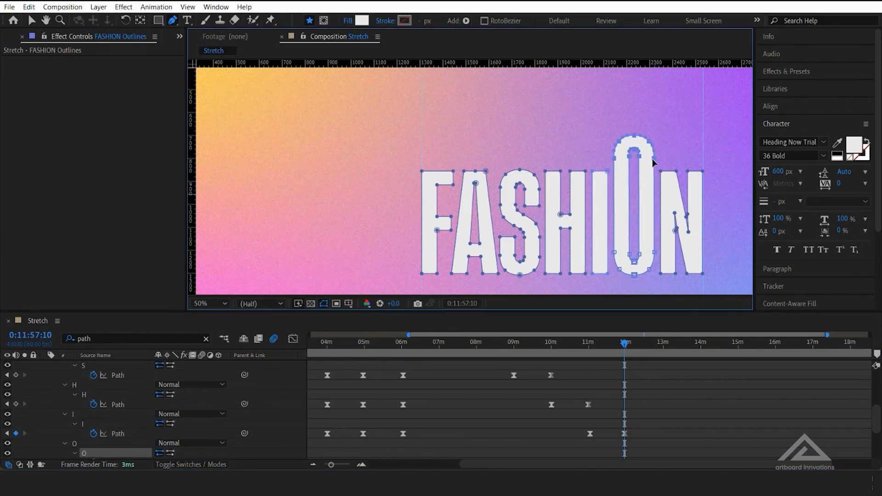
left_click_drag(625, 347, 644, 357)
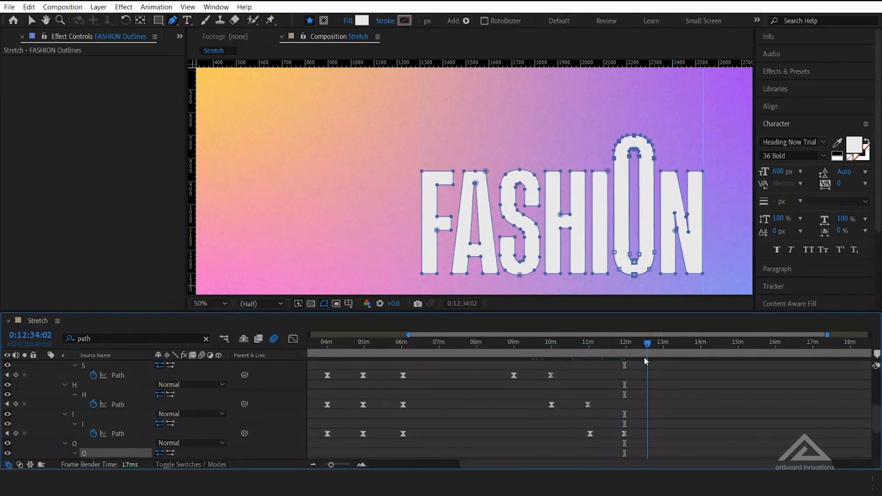
left_click(661, 349)
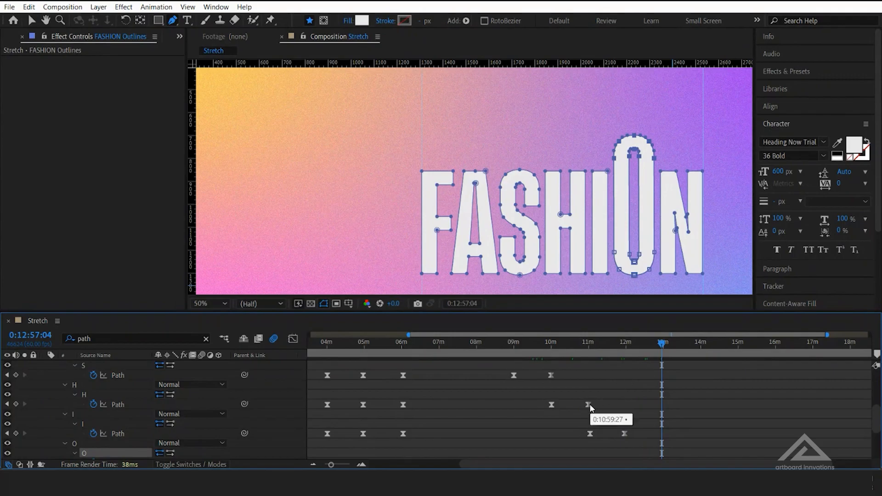
scroll(600, 406, "down", 4)
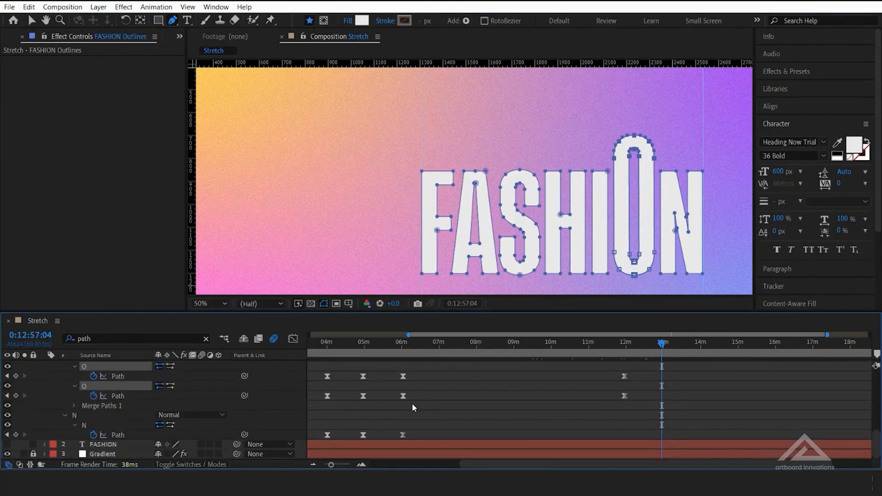
left_click_drag(426, 406, 390, 394)
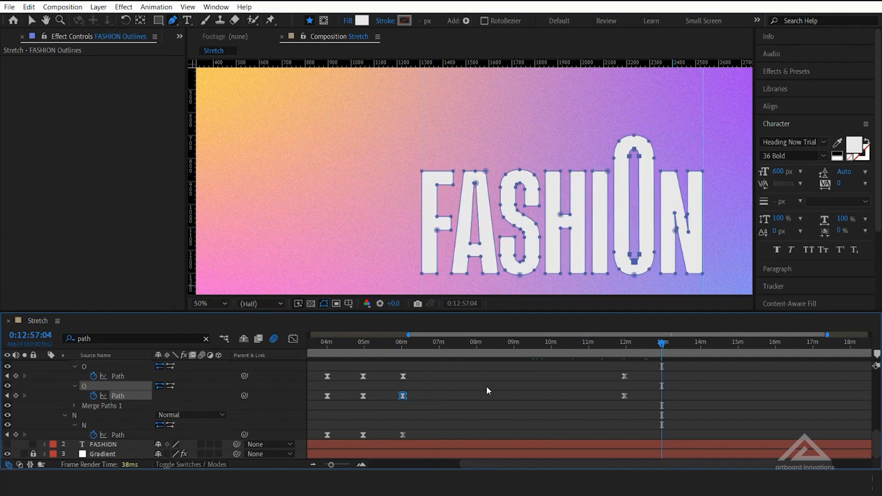
key("ctrl+v")
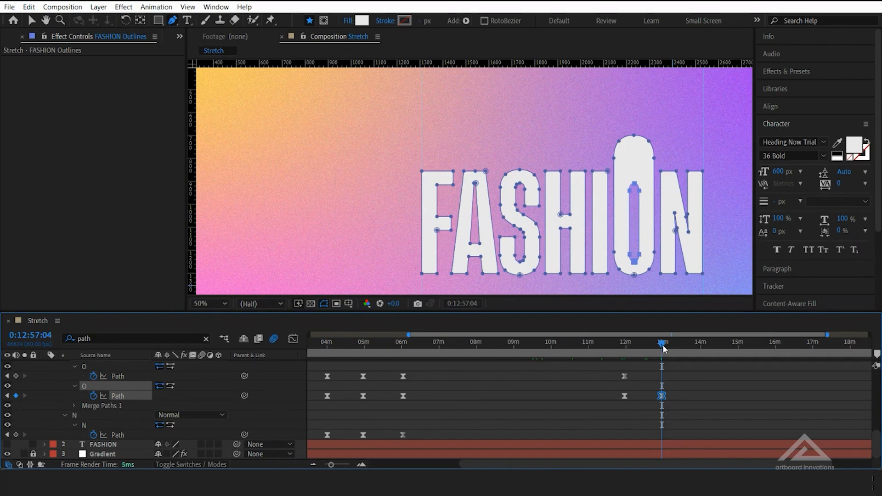
key("ctrl+z")
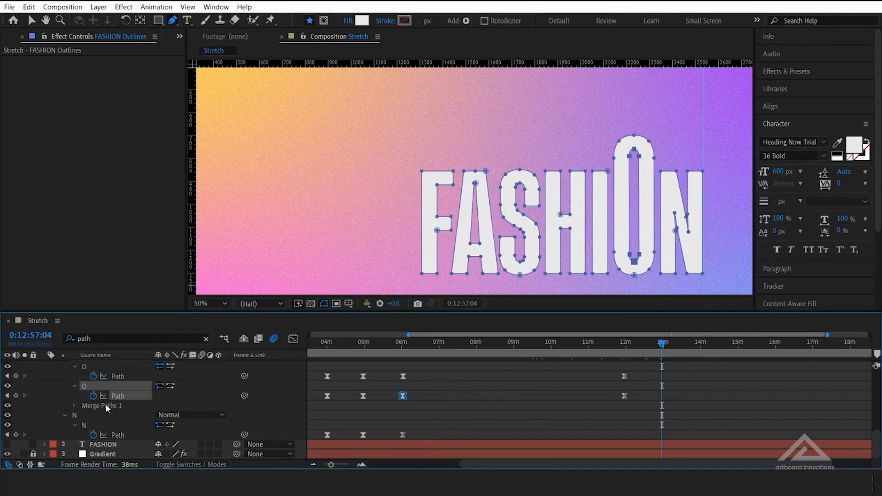
scroll(136, 404, "up", 2)
left_click_drag(398, 398, 441, 406)
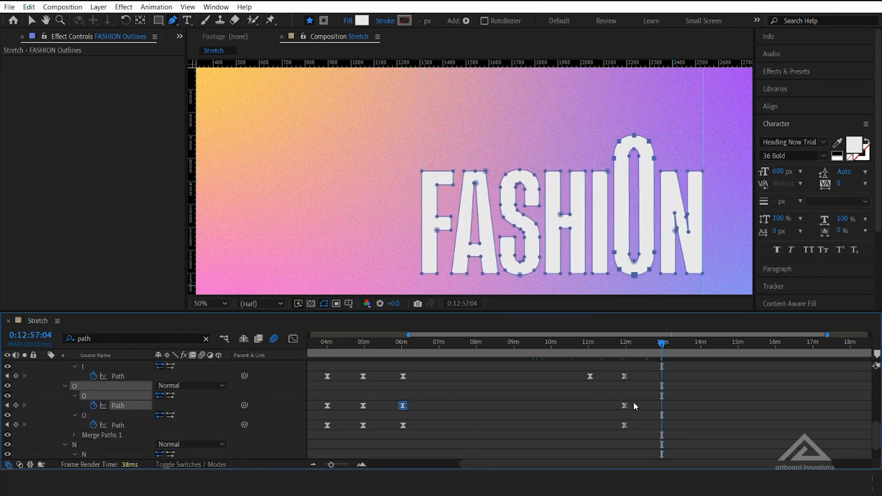
key("ctrl+v")
key("ctrl+z")
Copy the unstretched Path keyframes of both O outlines near six minutes together and paste them at 0:12:57:04
left_click_drag(396, 402, 431, 436)
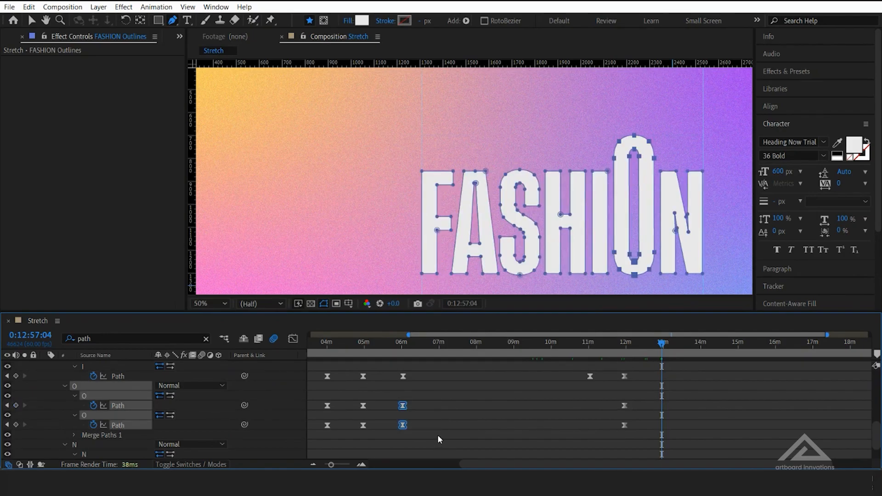
key("ctrl+v")
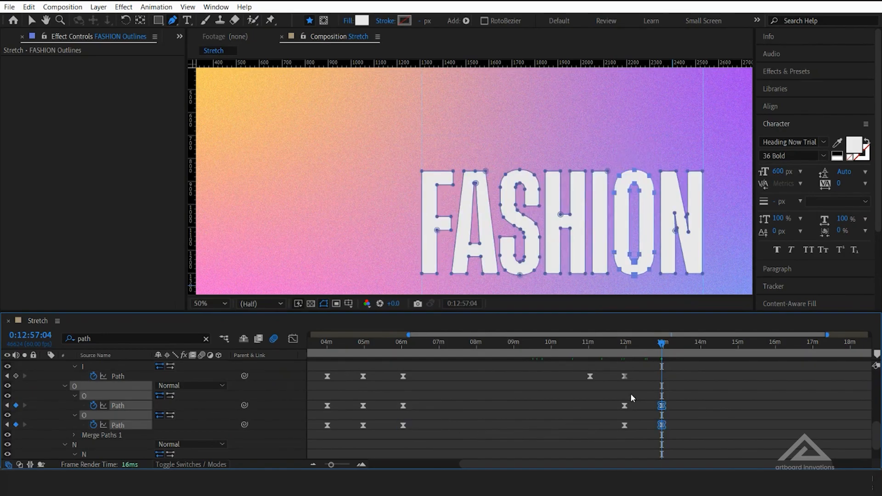
Stretch the N upward at 0:12:57:04 by raising only the top points of its two stems
left_click_drag(664, 350, 690, 349)
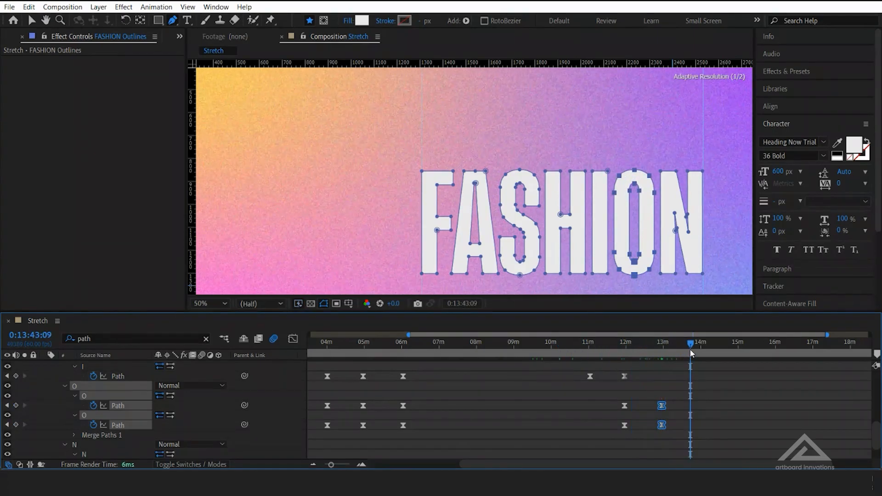
left_click(7, 405)
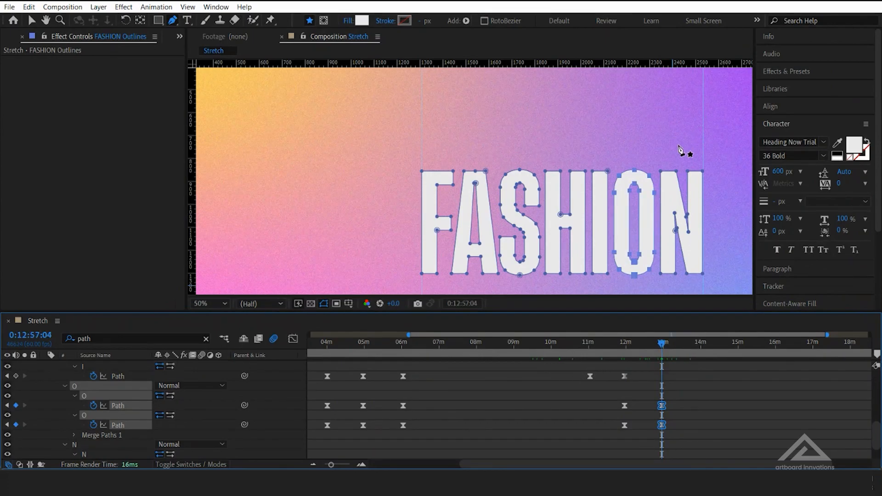
left_click_drag(658, 155, 703, 143)
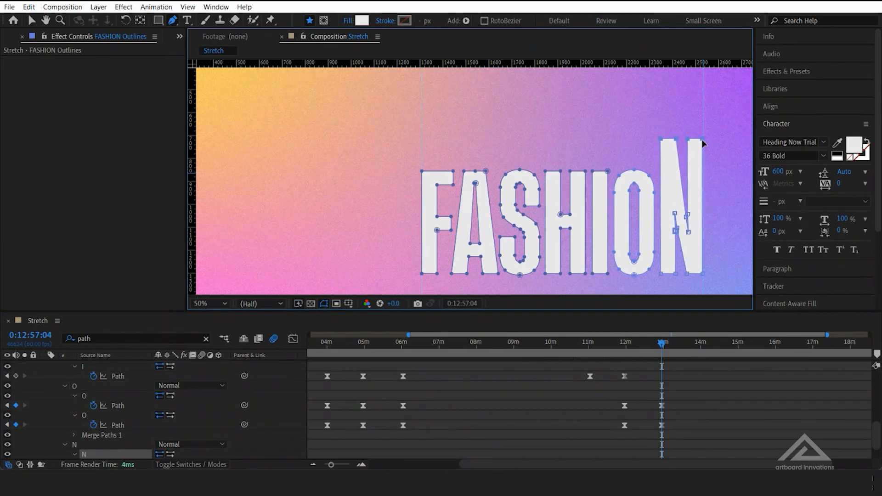
Copy the N's Path keyframe near thirteen minutes and paste it at 0:13:58:49
left_click(700, 352)
scroll(550, 446, "down", 3)
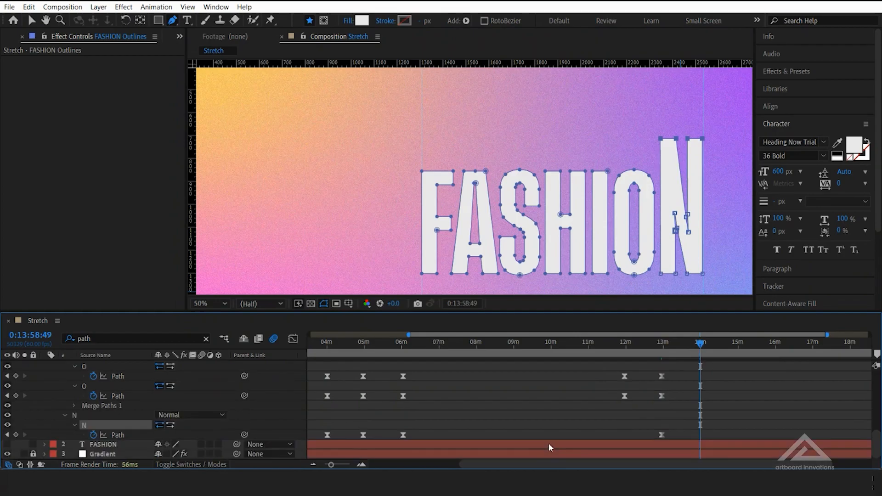
left_click_drag(680, 431, 641, 440)
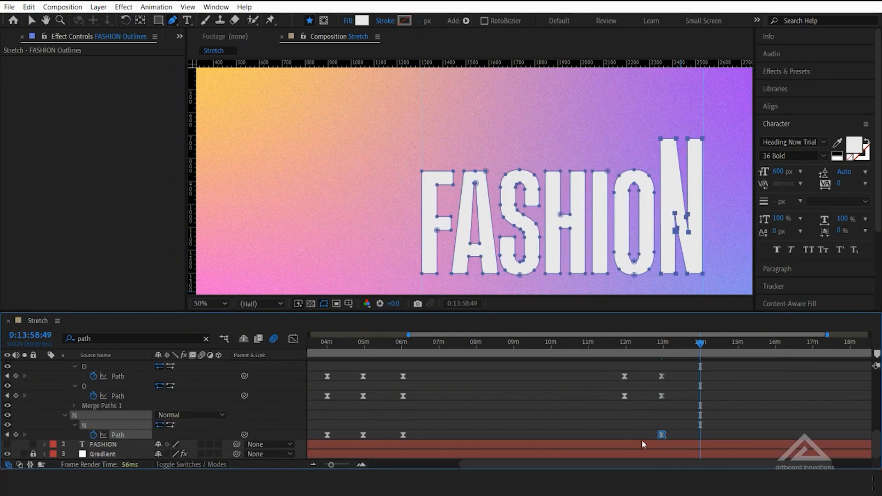
key("ctrl+c")
key("ctrl+v")
Select all Path keyframes of every letter and compress their timing proportionally so the N's last keyframe falls at about seven minutes
left_click_drag(702, 344, 350, 347)
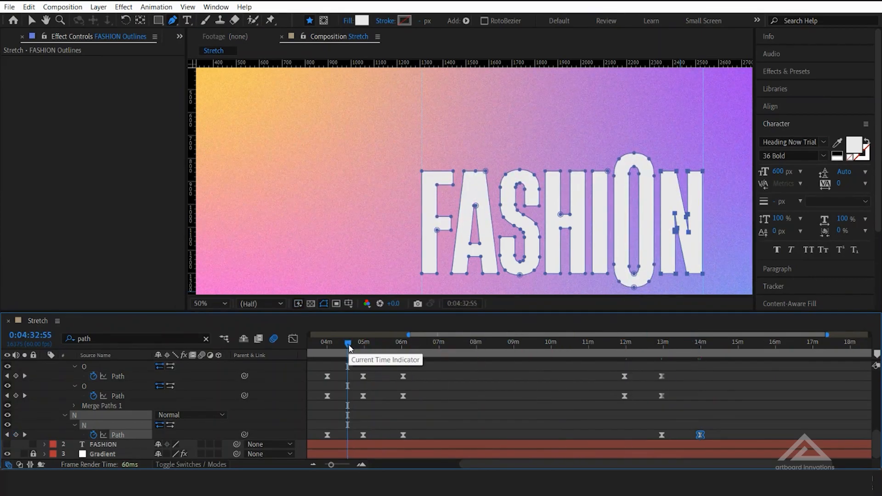
mouse_move(334, 468)
left_mouse_down()
mouse_move(364, 467)
mouse_move(323, 469)
left_mouse_up()
left_click_drag(730, 435, 297, 329)
scroll(566, 406, "down", 8)
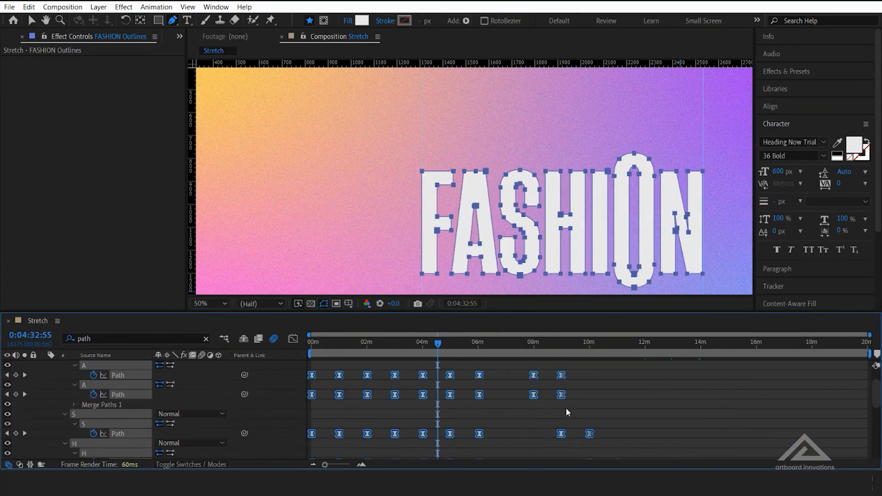
left_click_drag(699, 438, 499, 439)
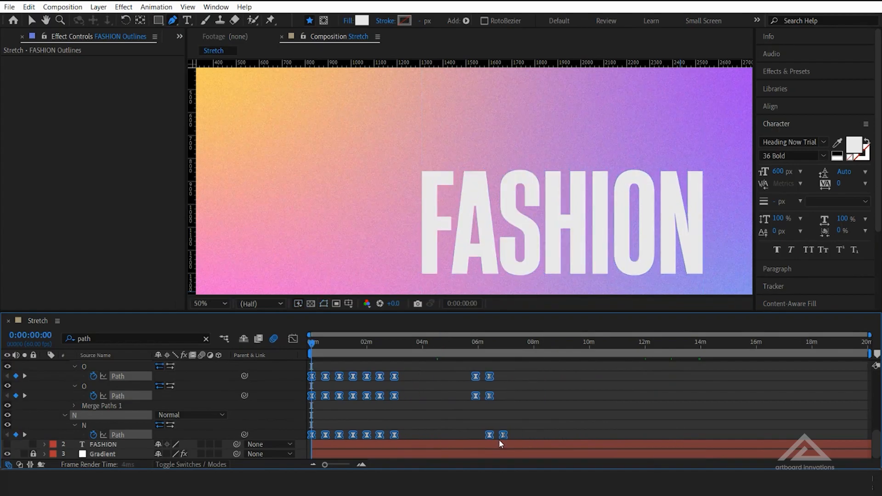